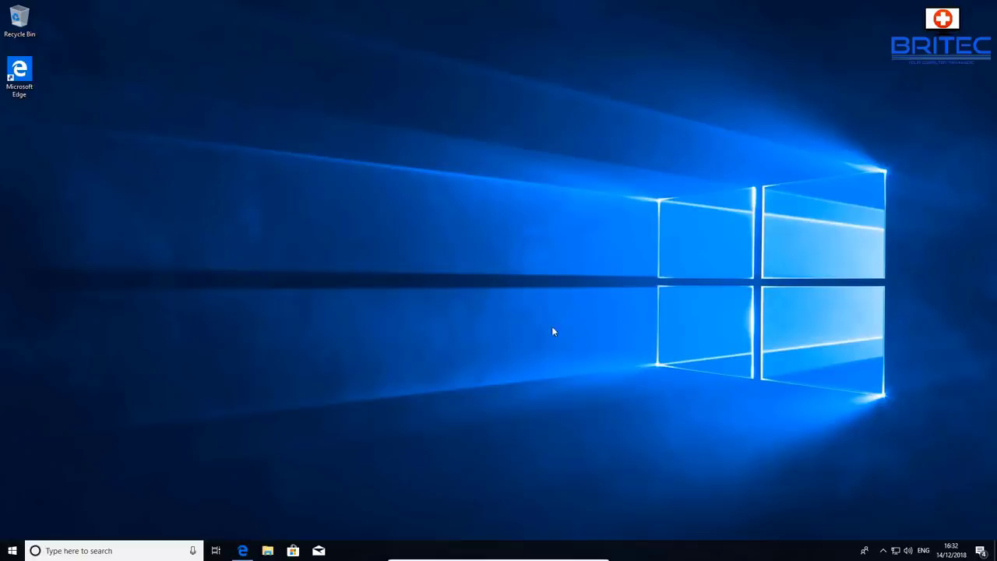
- Open Device Manager and move its window toward the middle of the desktop
right_click(13, 551)
left_click(42, 329)
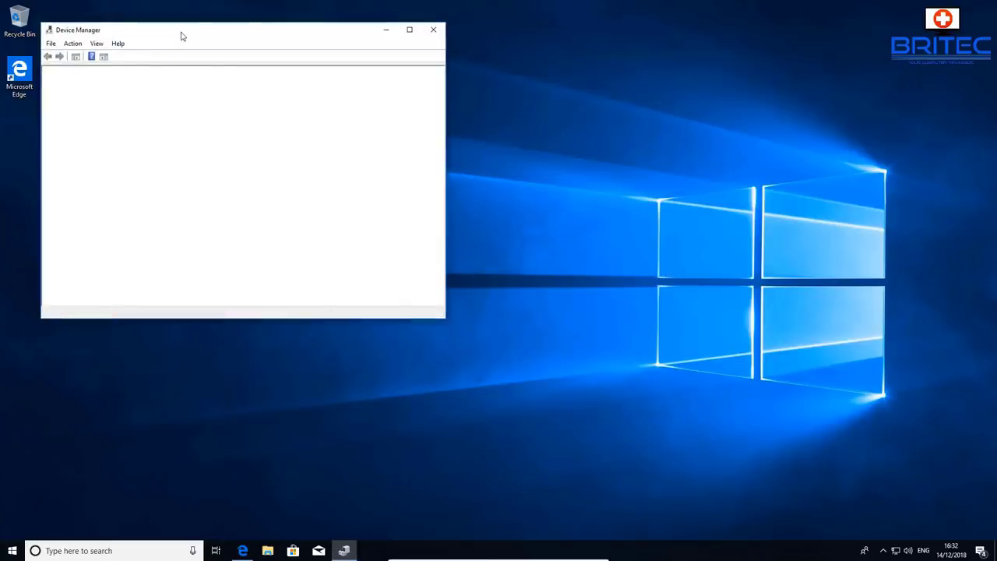
left_click_drag(182, 34, 435, 105)
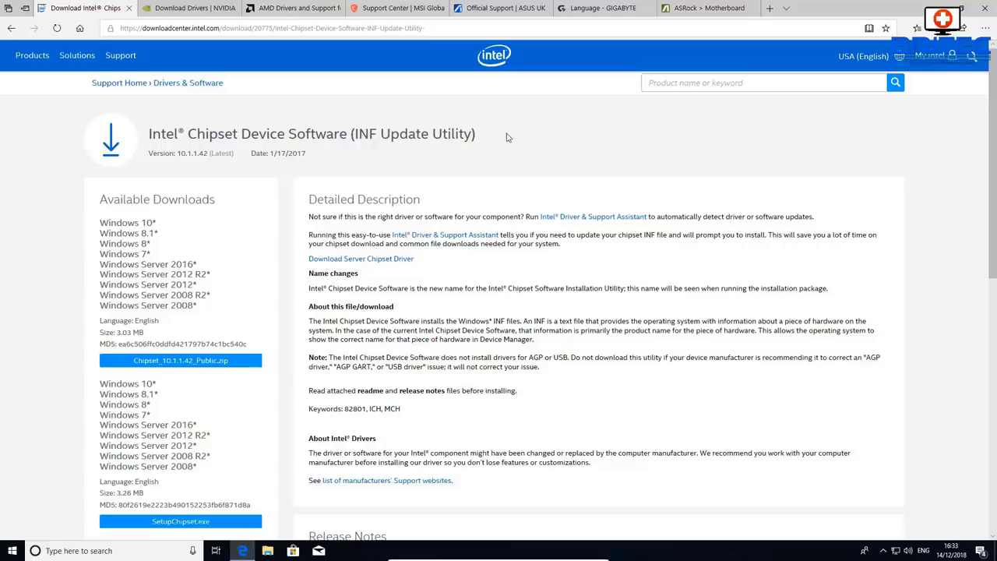
- Switch to the NVIDIA driver downloads page in Microsoft Edge and set the product type to GeForce
left_click(187, 9)
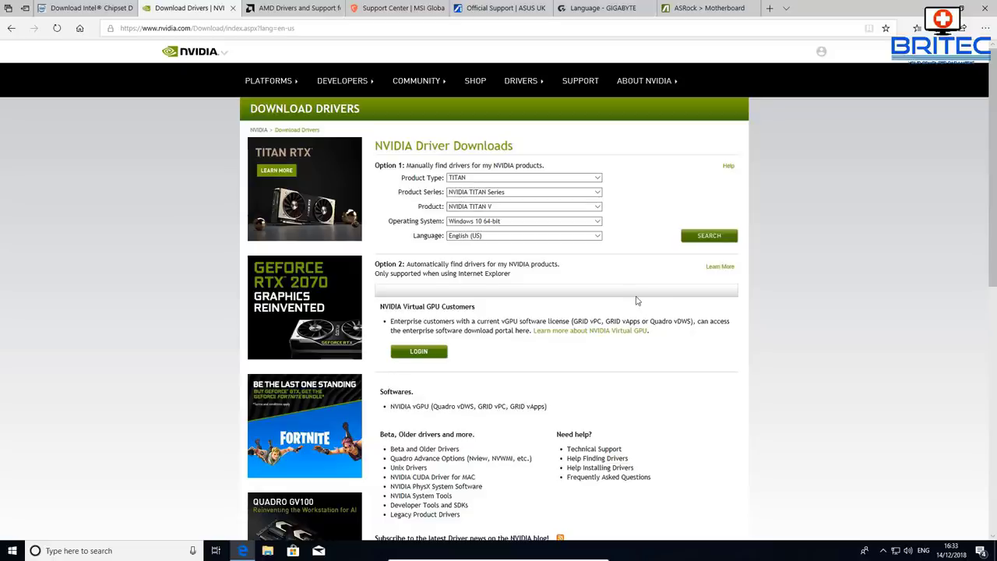
left_click(599, 178)
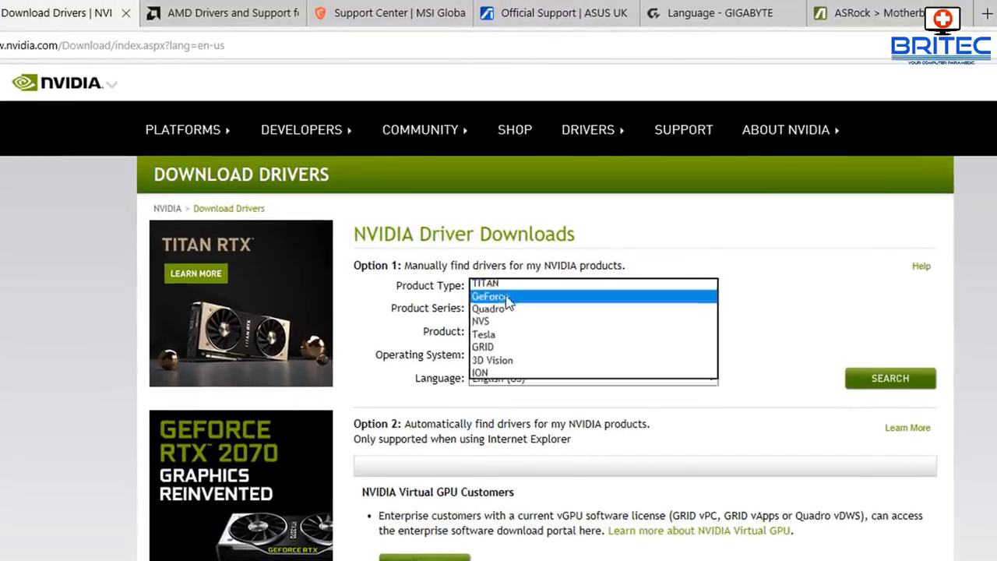
left_click(508, 299)
- Try GeForce 10 Series and its notebook variant as the product series, and list the desktop series' products
left_click(631, 308)
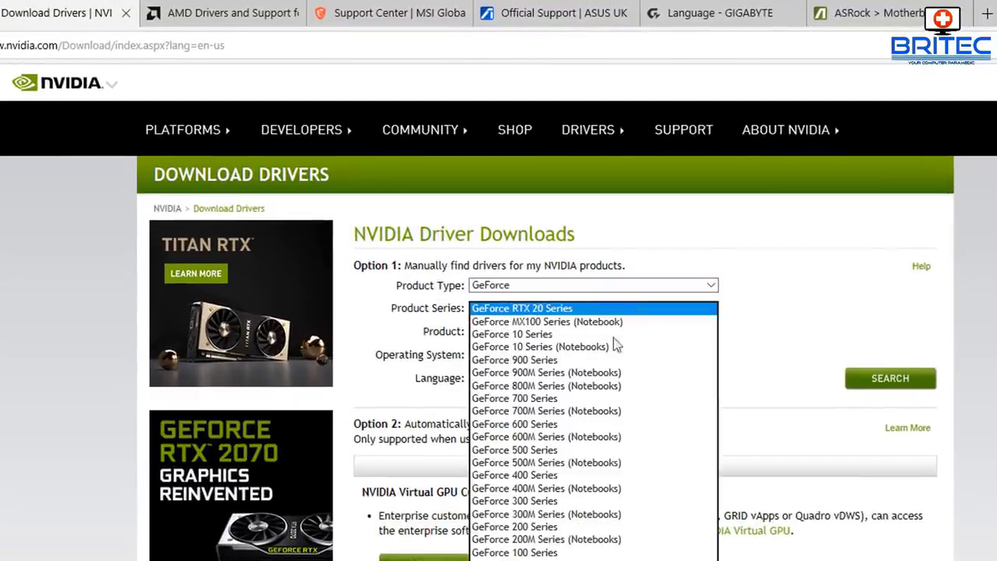
left_click(545, 334)
left_click(549, 310)
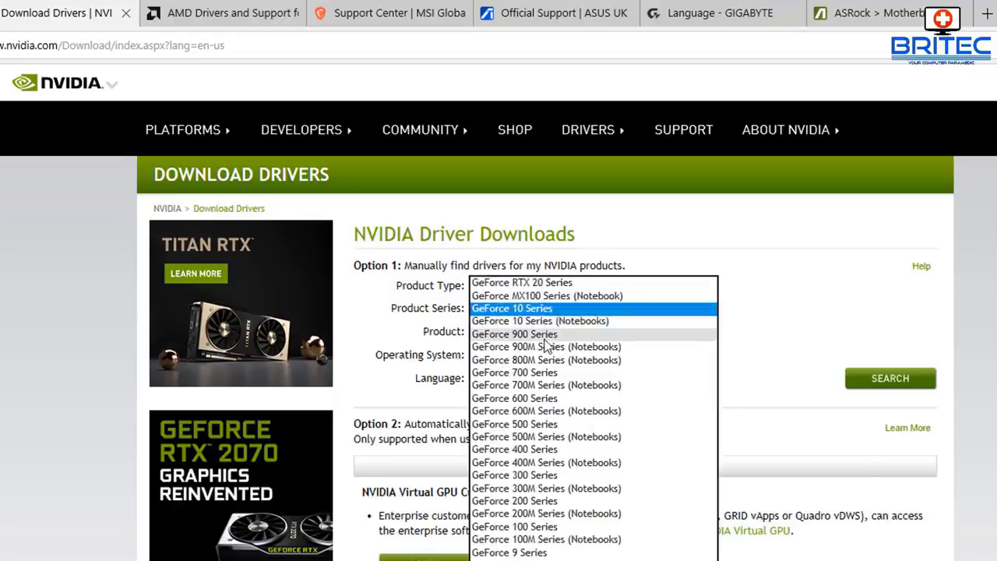
left_click(543, 322)
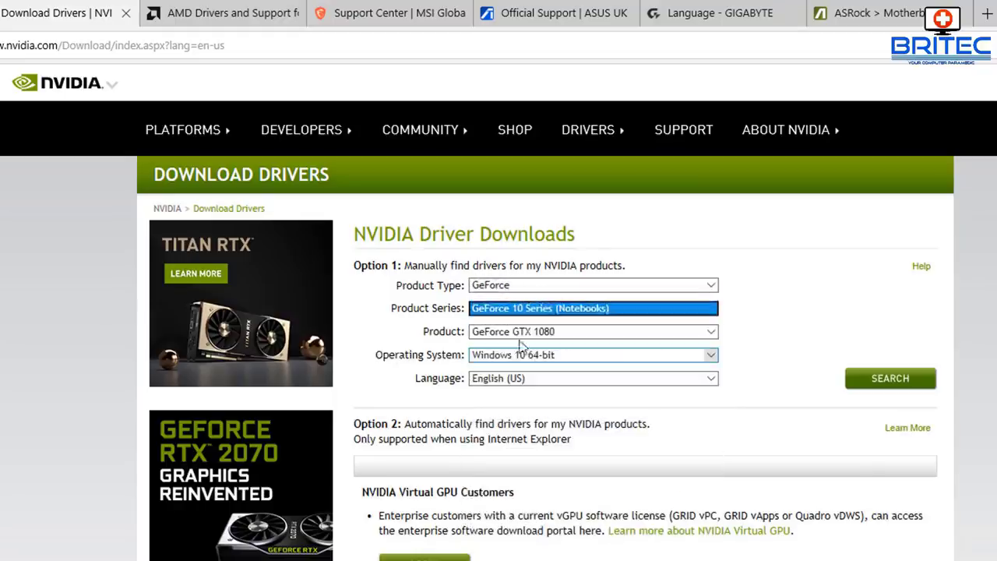
left_click(576, 314)
left_click(561, 296)
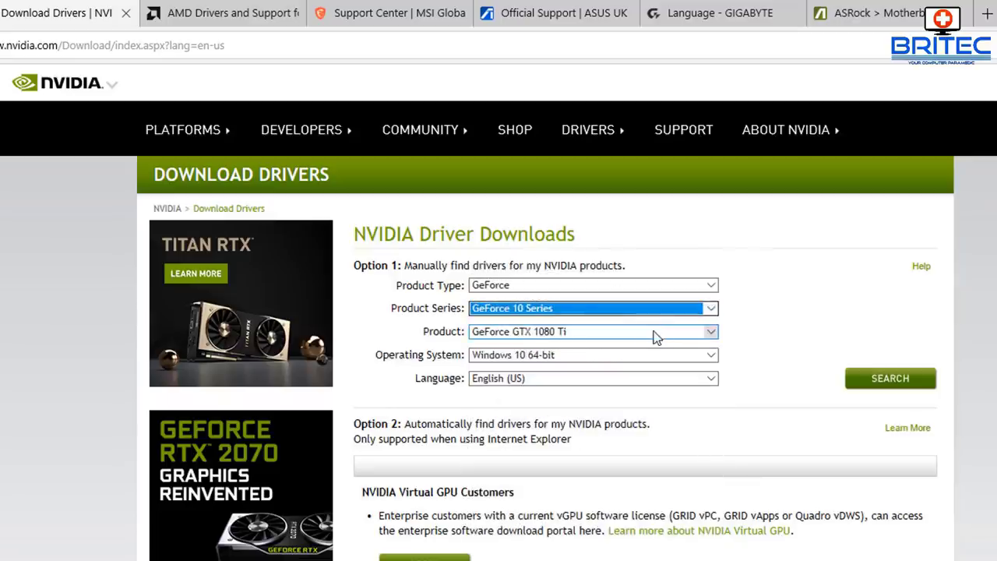
left_click(710, 334)
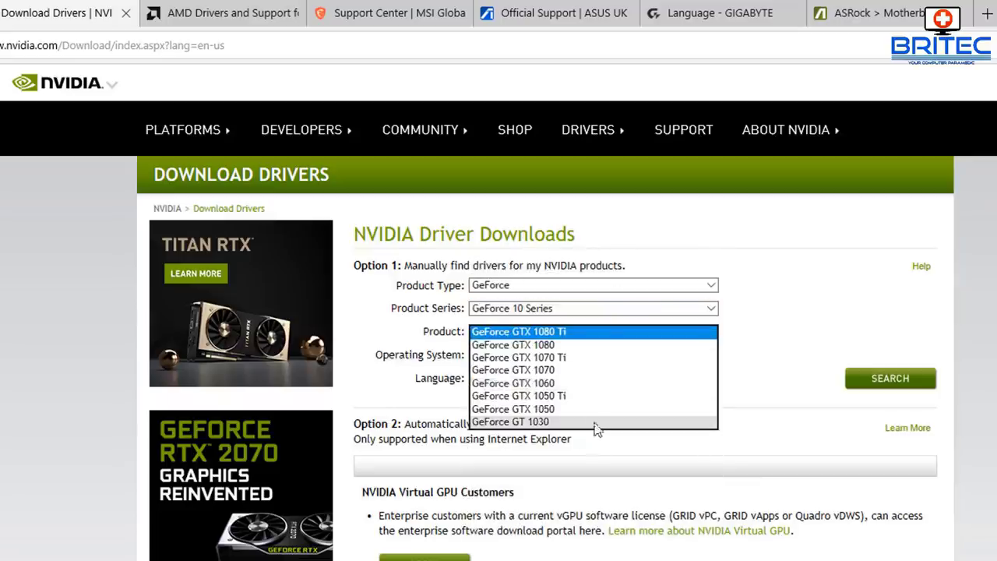
- Set the product series to GeForce RTX 20 Series, check its product list, and keep GeForce RTX 2080 Ti
left_click(605, 309)
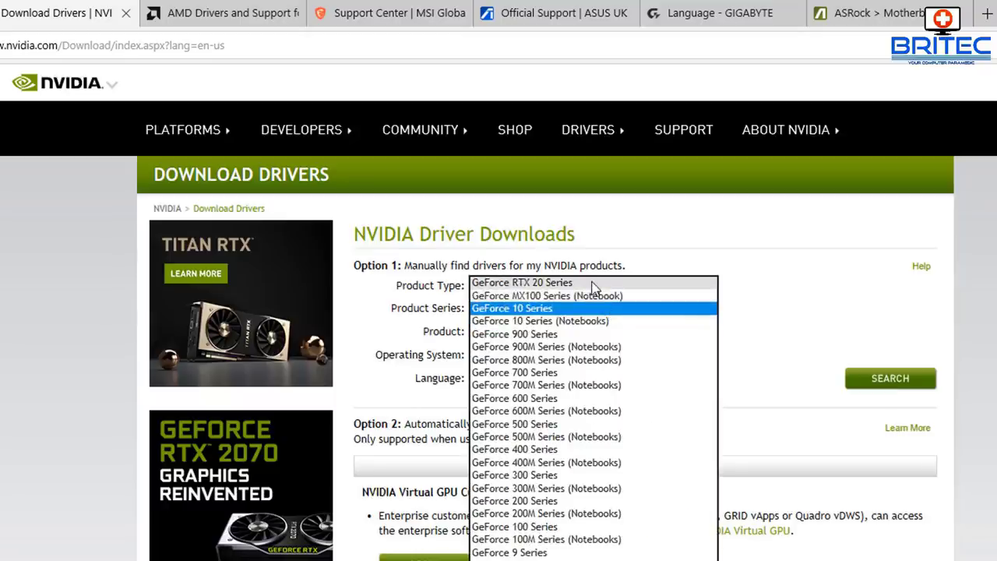
left_click(592, 282)
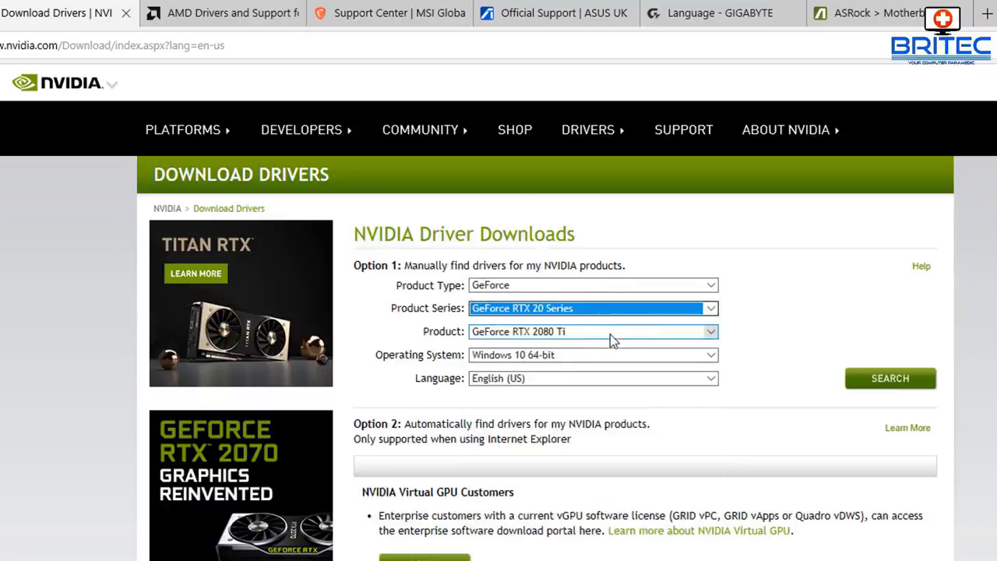
left_click(610, 335)
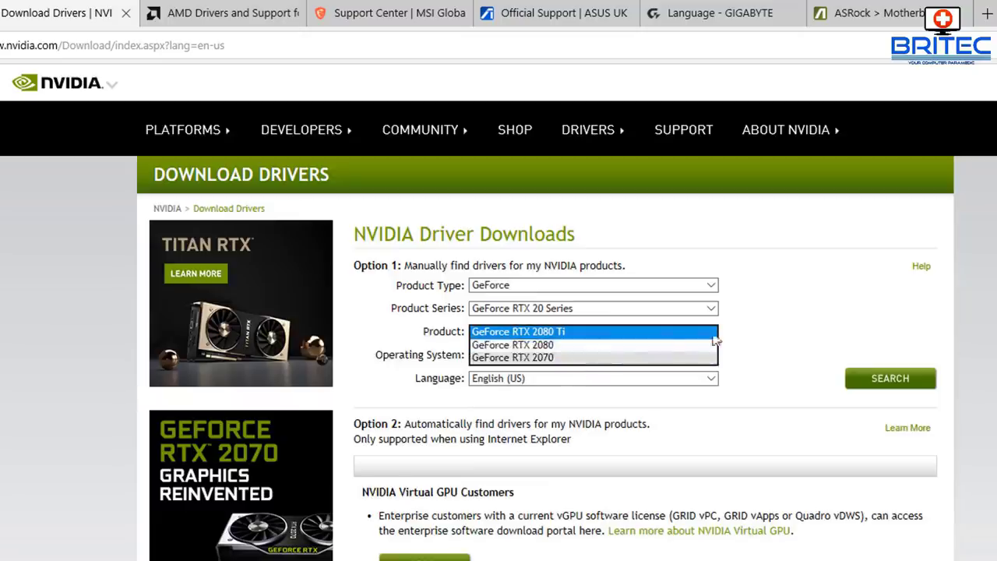
left_click(643, 310)
left_click(644, 311)
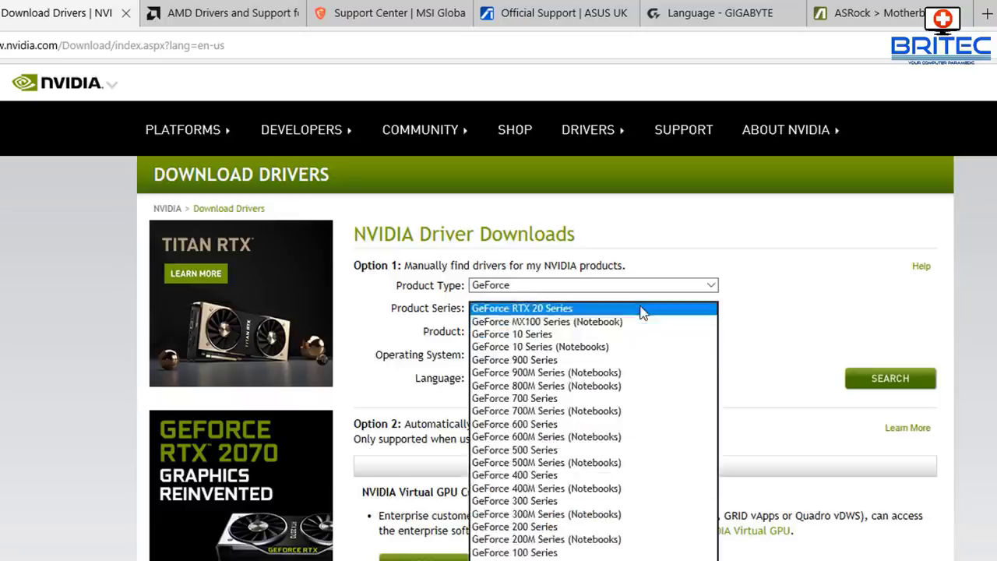
left_click(644, 310)
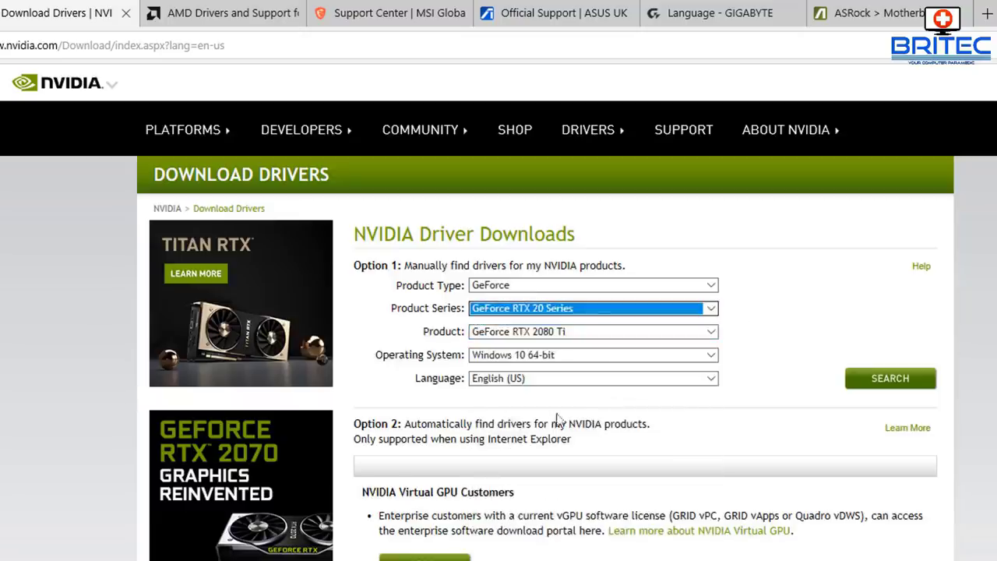
- Check the operating system and language choices, keeping Windows 10 64-bit and English (US)
left_click(712, 356)
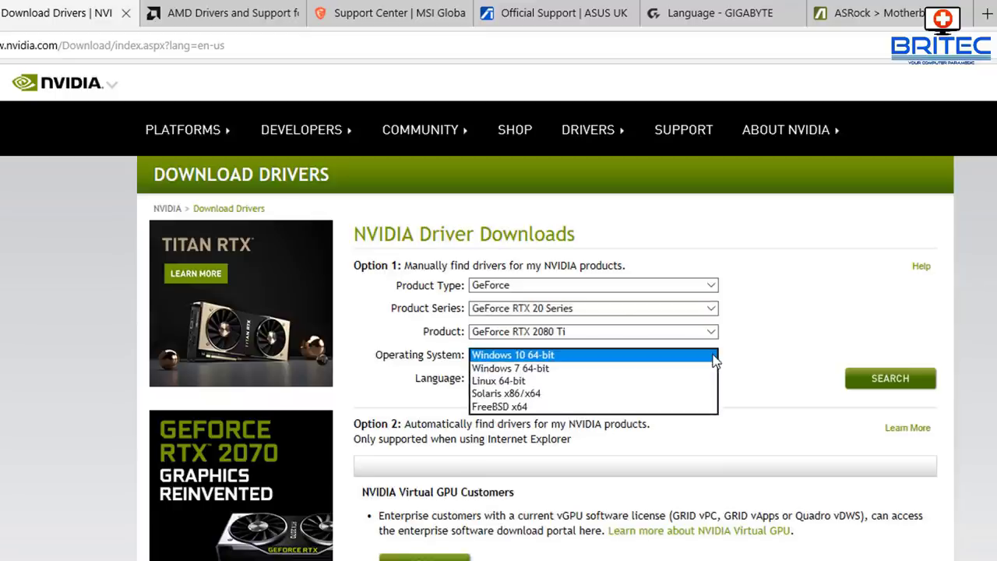
left_click(713, 357)
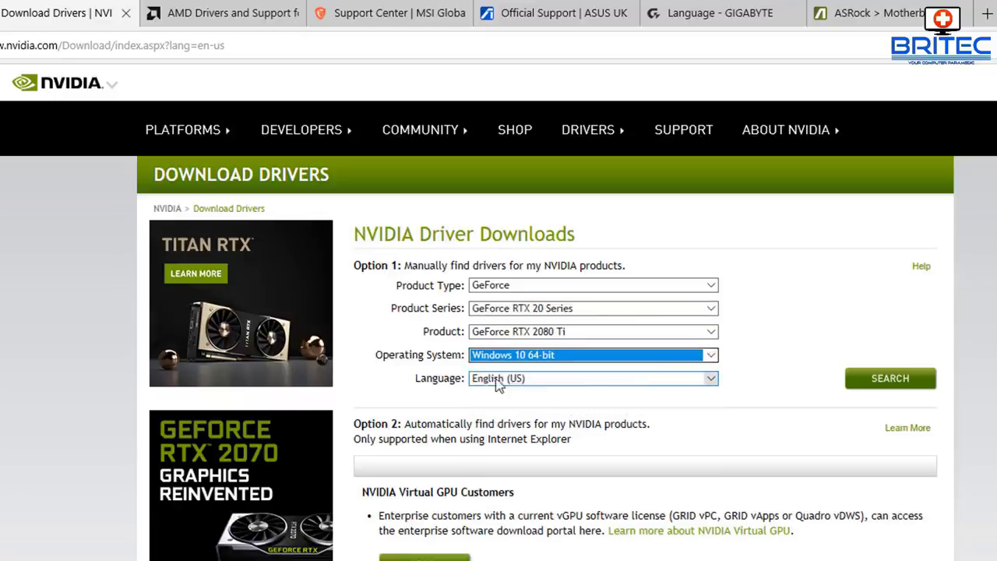
left_click(709, 379)
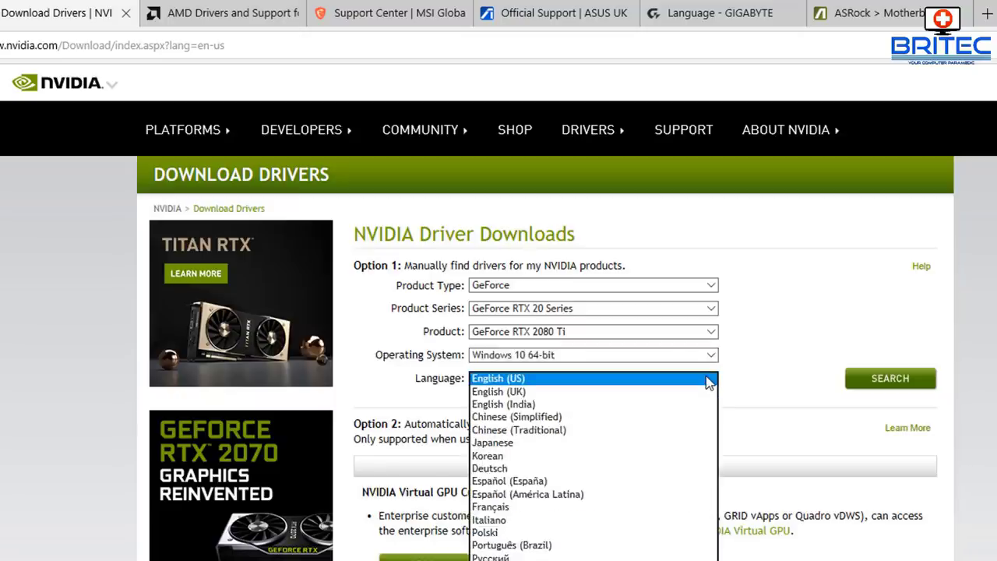
left_click(709, 380)
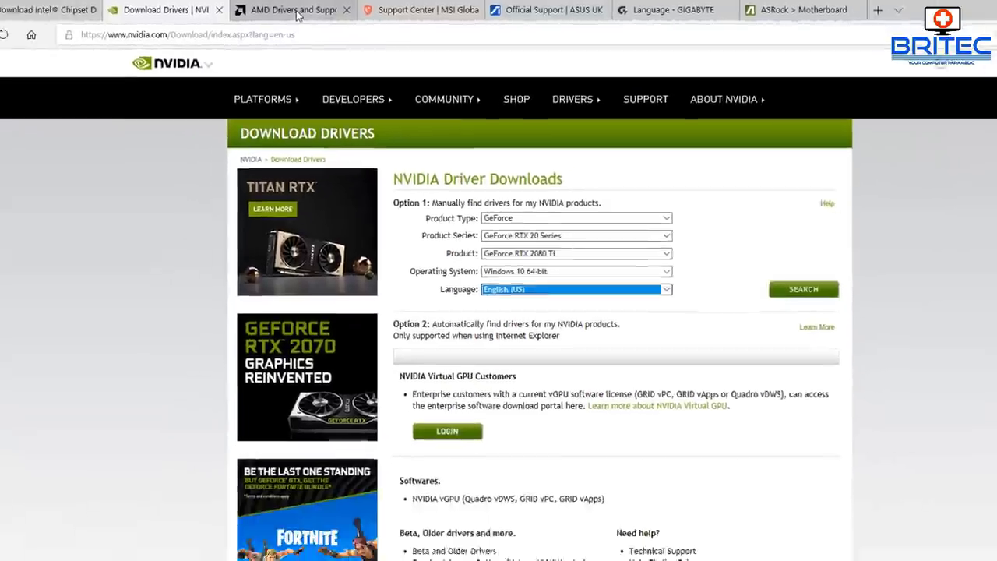
- Open the AMD Drivers and Support page and select Graphics as the product category
left_click(297, 13)
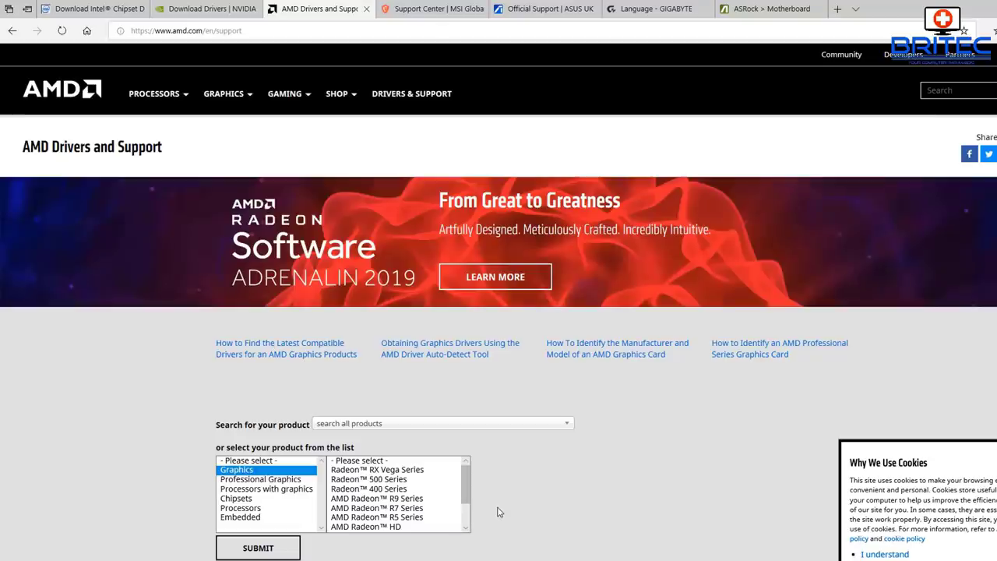
left_click(246, 498)
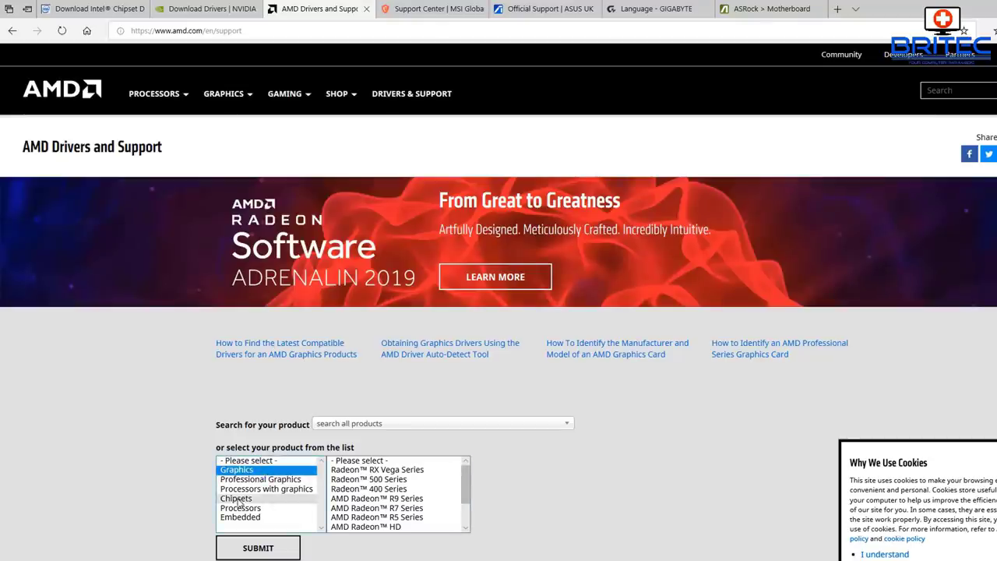
left_click(245, 470)
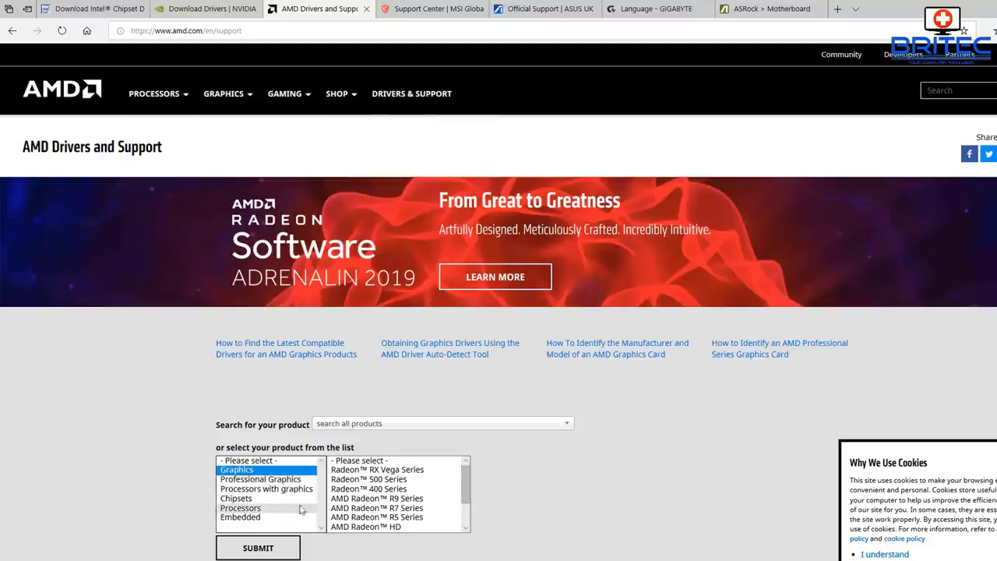
- Browse the Radeon 500 and AMD Radeon R9 series, select Radeon RX Vega Series, and review the remaining graphics families
left_click(399, 480)
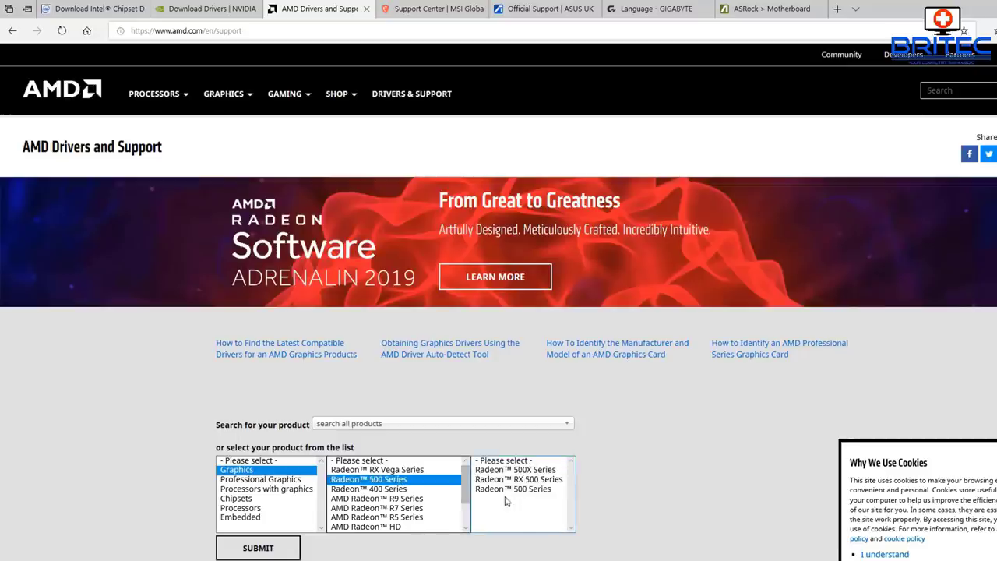
left_click(370, 498)
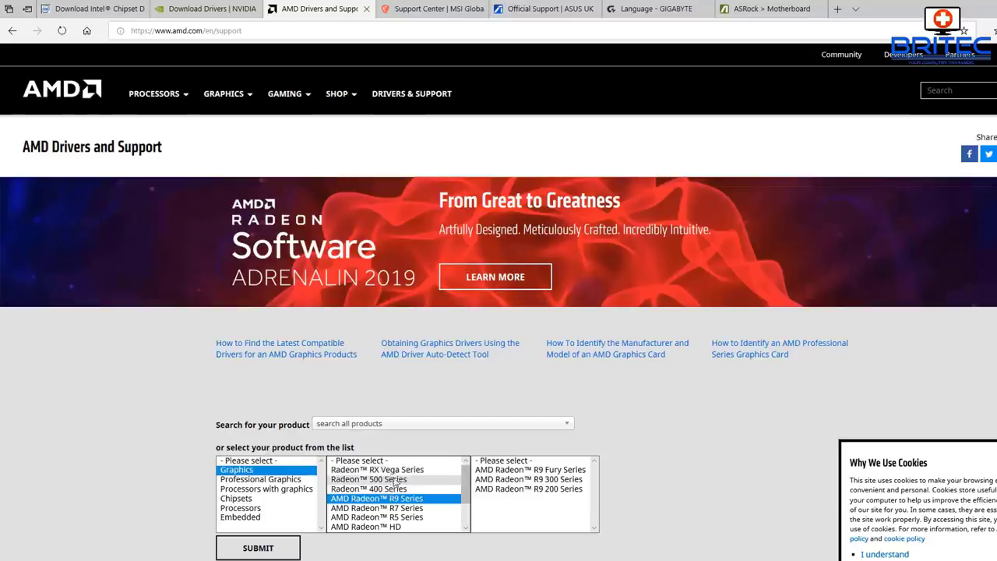
left_click(417, 470)
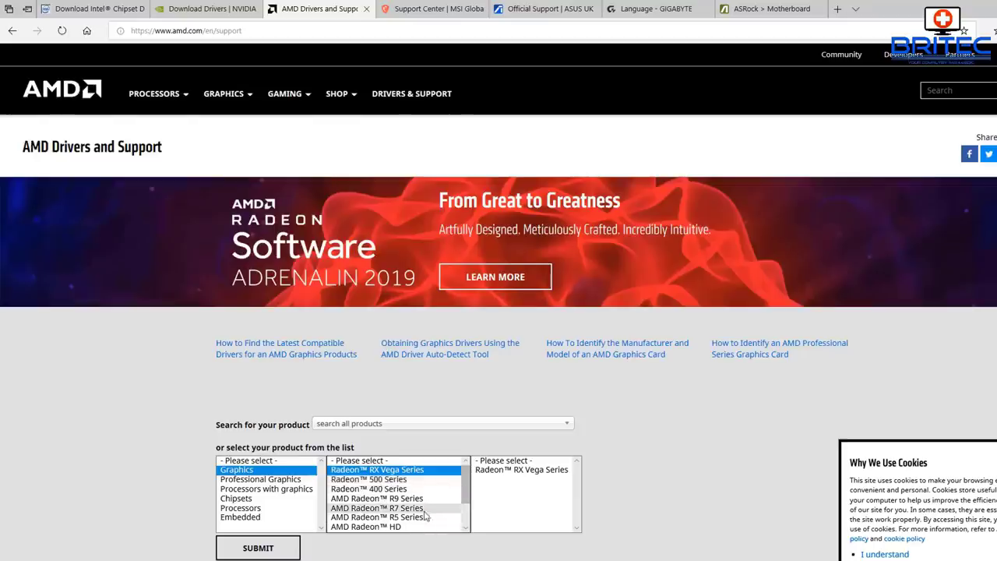
scroll(418, 505, "down", 1)
scroll(419, 505, "down", 2)
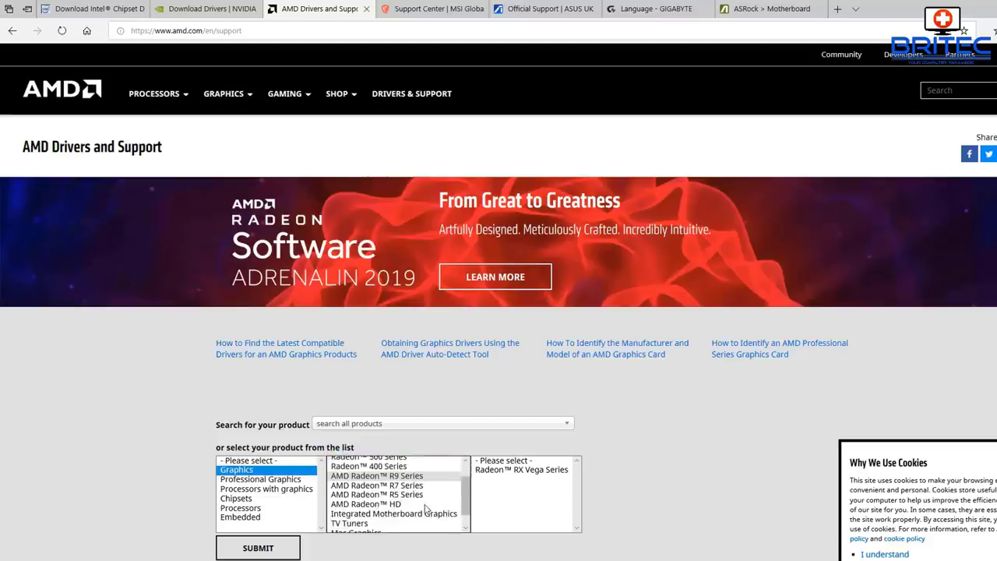
scroll(426, 509, "up", 3)
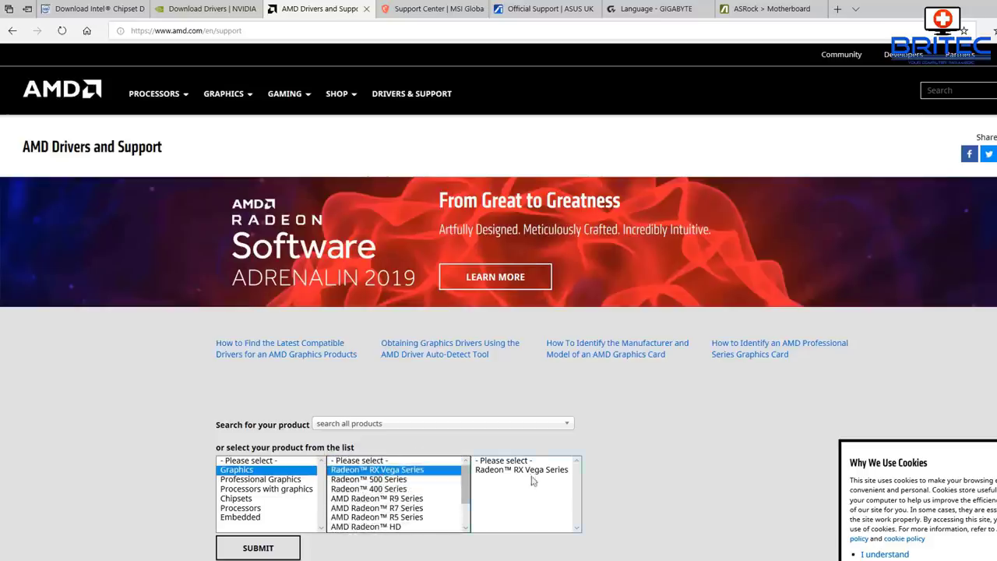
- Choose Radeon RX 580 from the AMD product search list
left_click(566, 426)
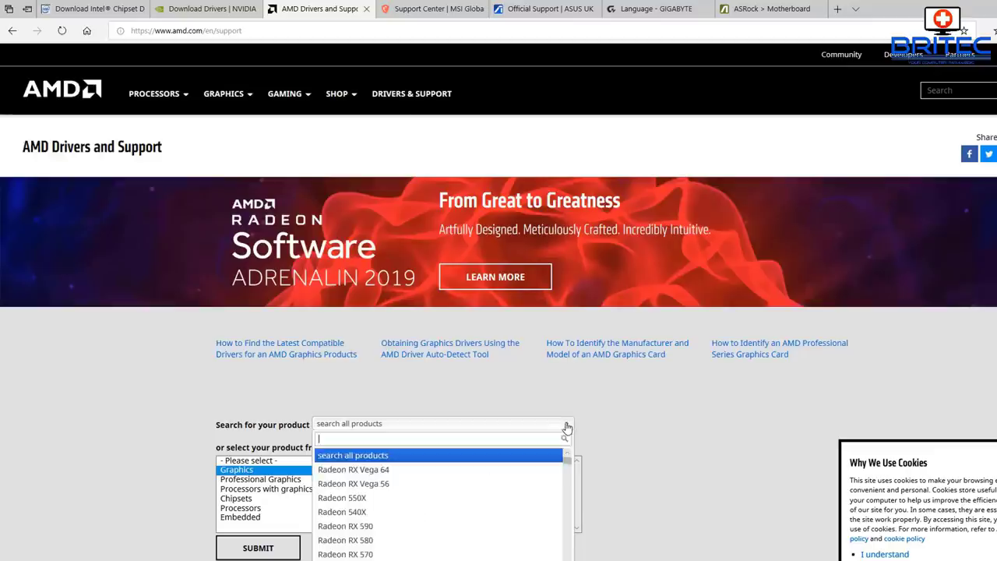
left_click(567, 426)
left_click(567, 426)
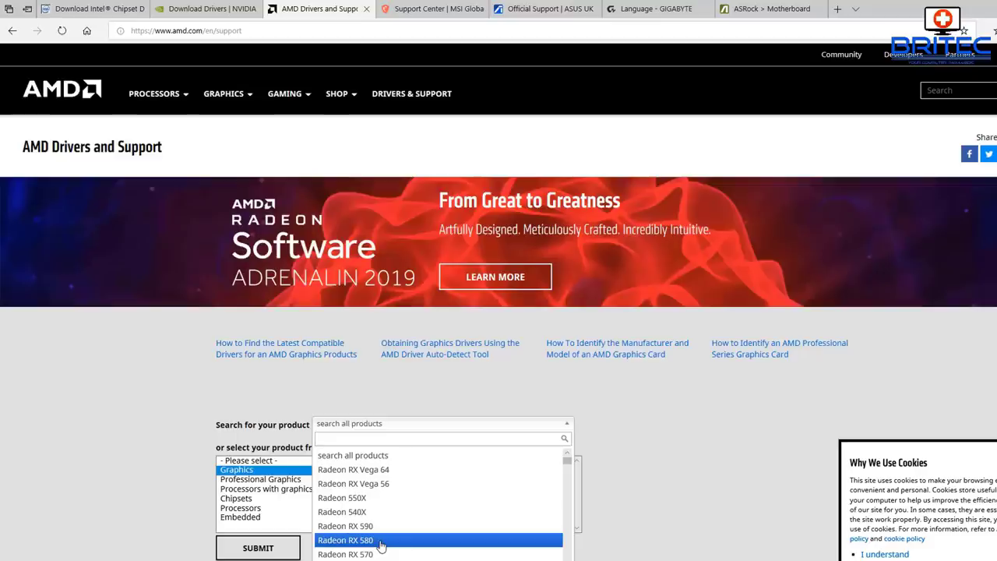
left_click(383, 541)
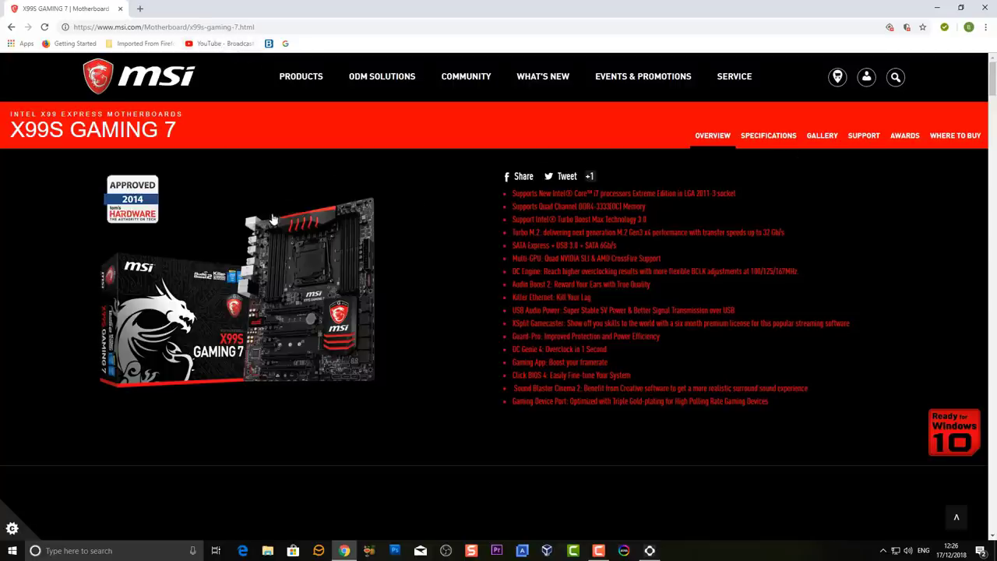
- Open the support page for the MSI X99S Gaming 7 motherboard in Chrome and review its BIOS downloads
left_click(858, 138)
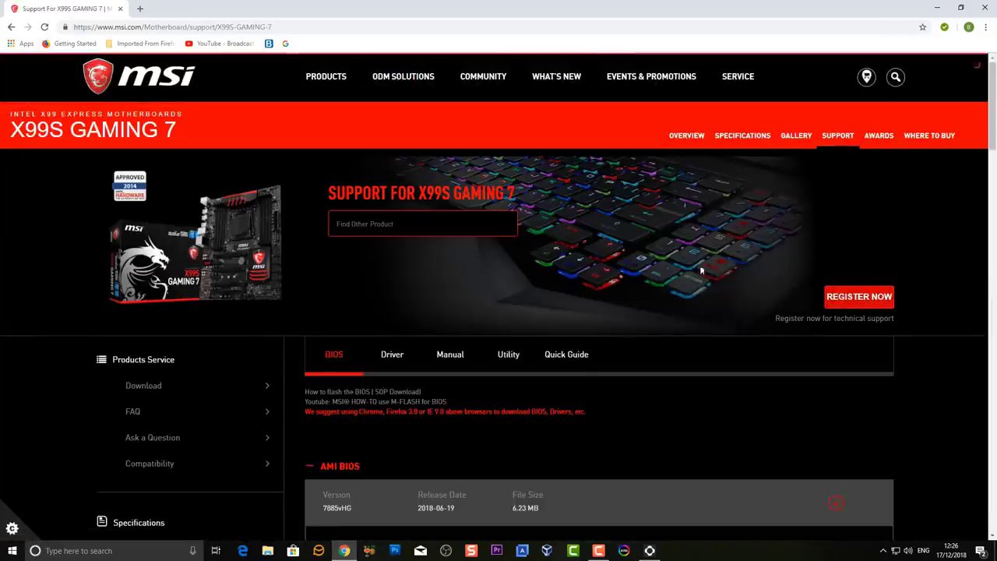
scroll(609, 323, "down", 3)
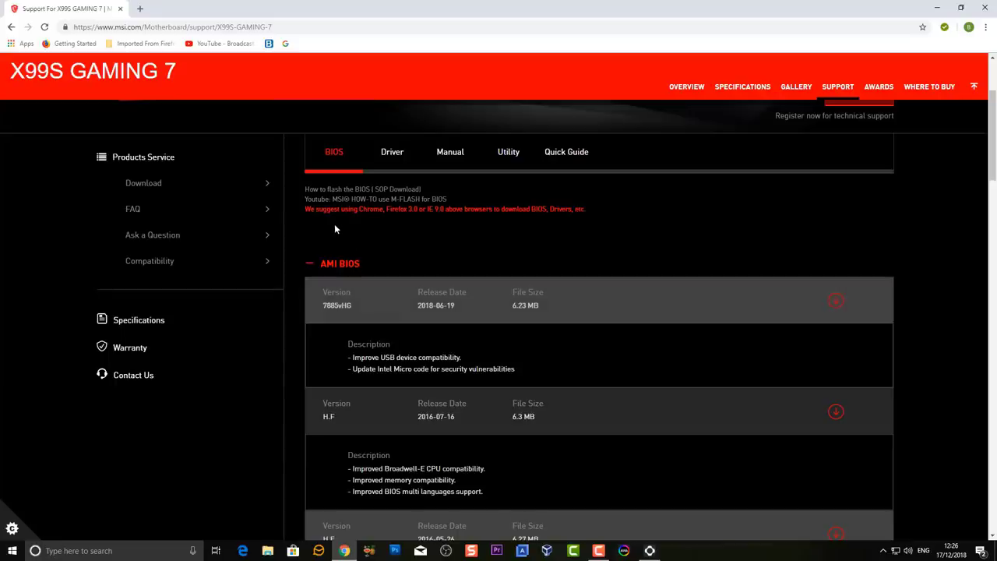
scroll(348, 253, "down", 4)
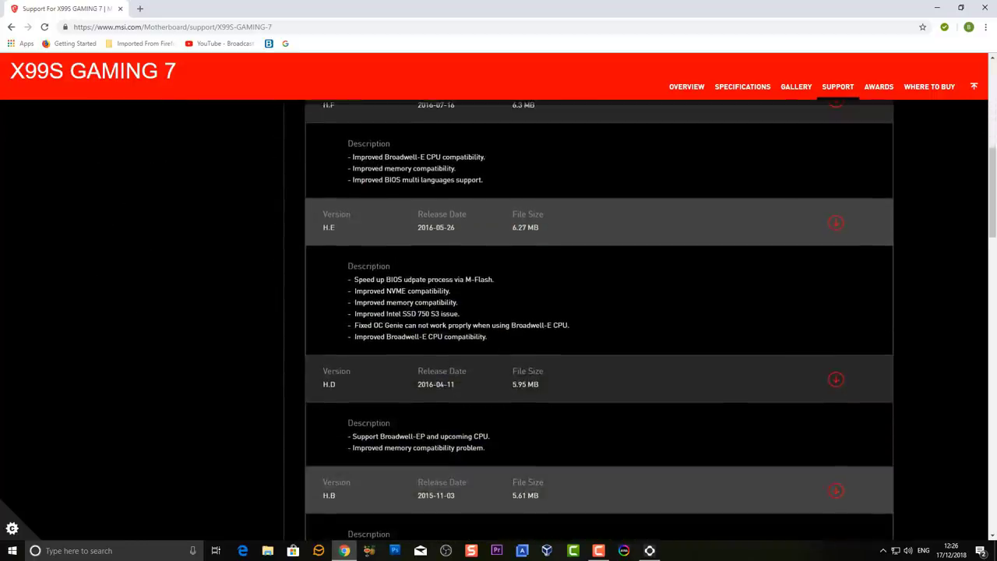
scroll(347, 256, "up", 9)
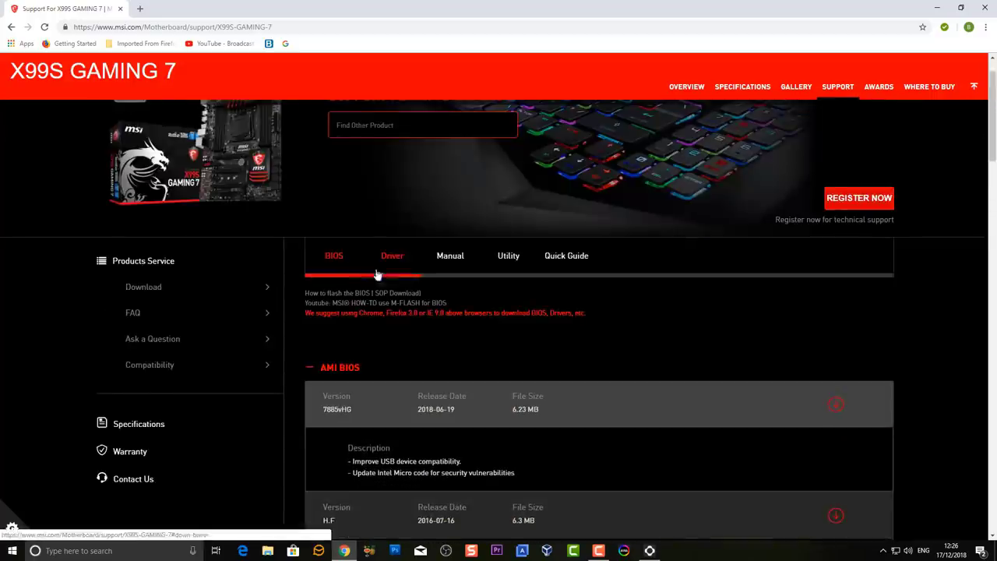
- List the X99S Gaming 7 driver downloads for the Win10 64 operating system
left_click(403, 265)
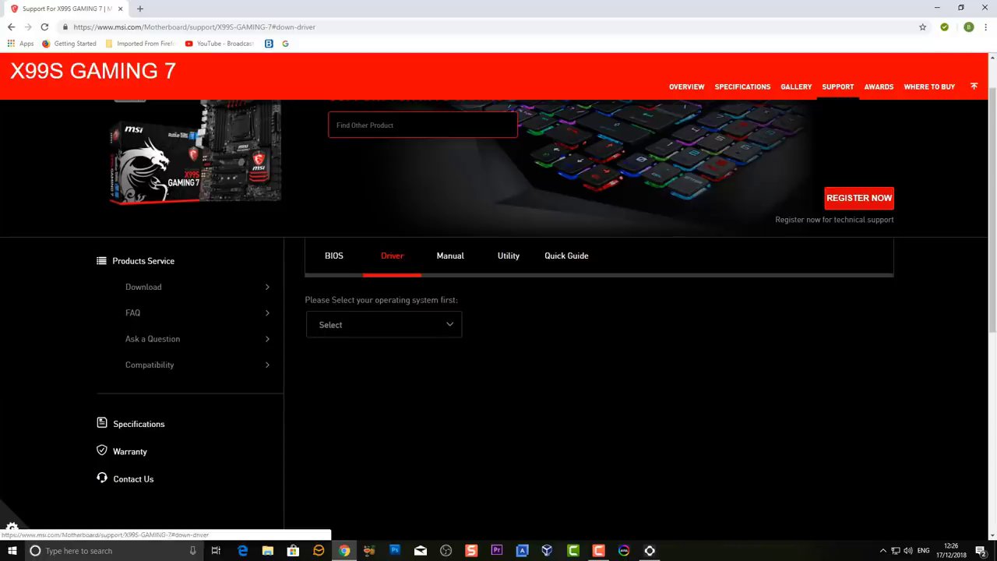
left_click(454, 323)
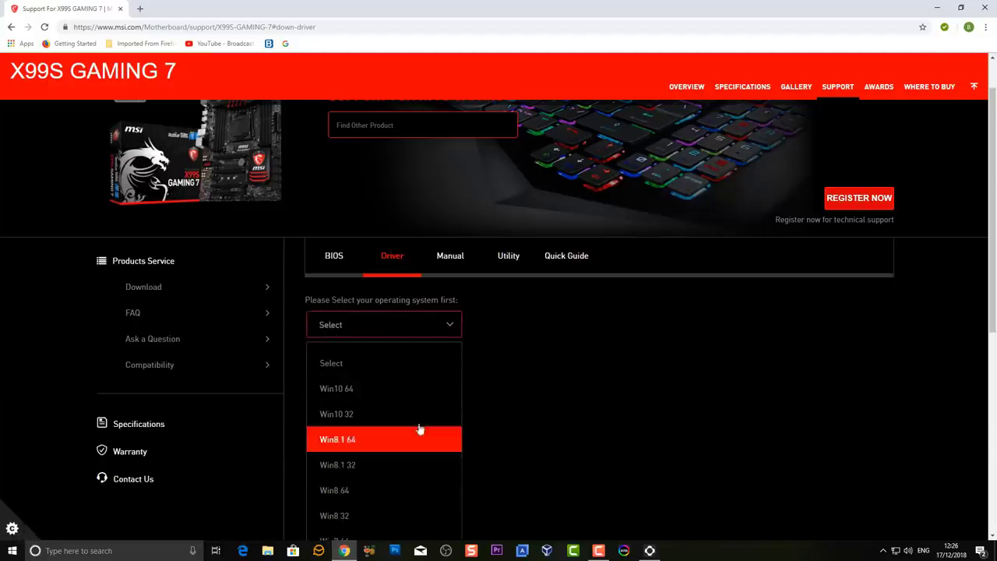
left_click(443, 384)
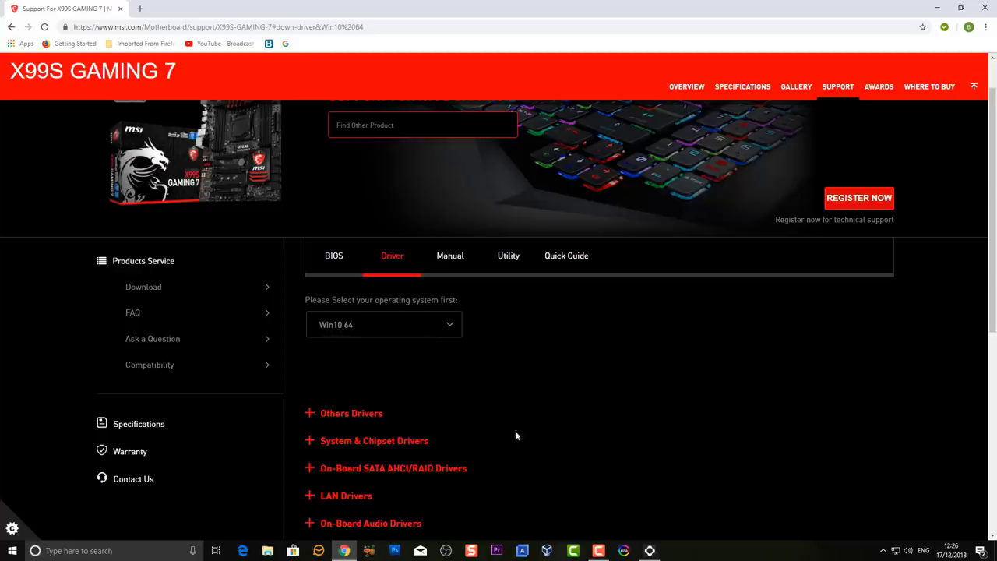
- Expand the Others Drivers category, review its USB and Intel driver entries, and collapse it again
scroll(483, 437, "down", 1)
scroll(528, 432, "down", 1)
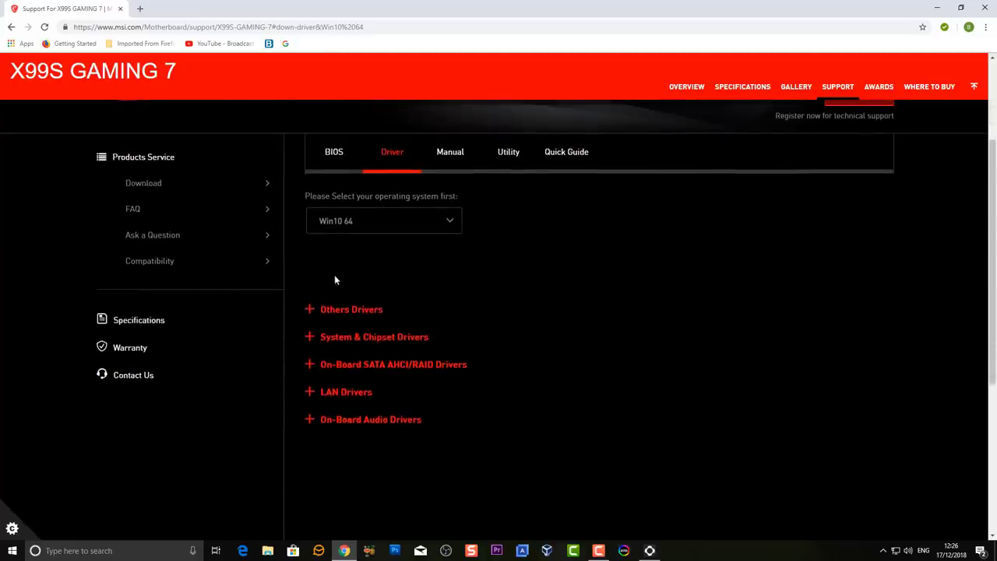
left_click(310, 312)
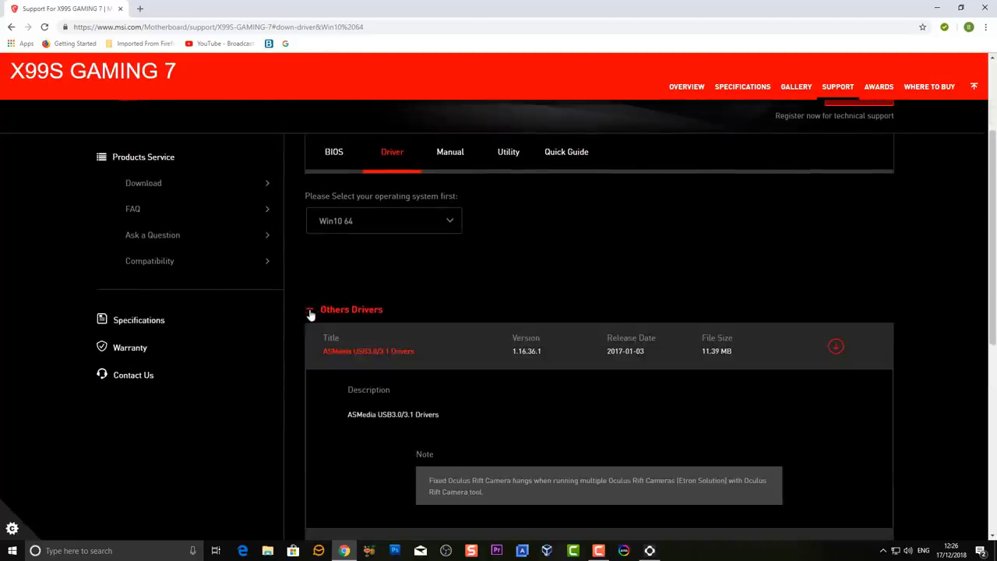
scroll(571, 392, "down", 5)
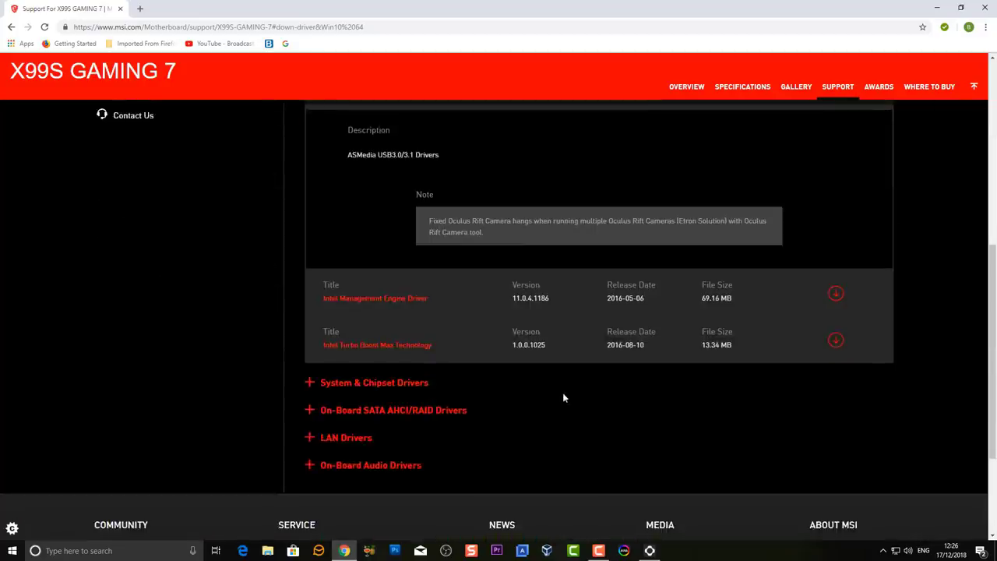
scroll(563, 396, "up", 4)
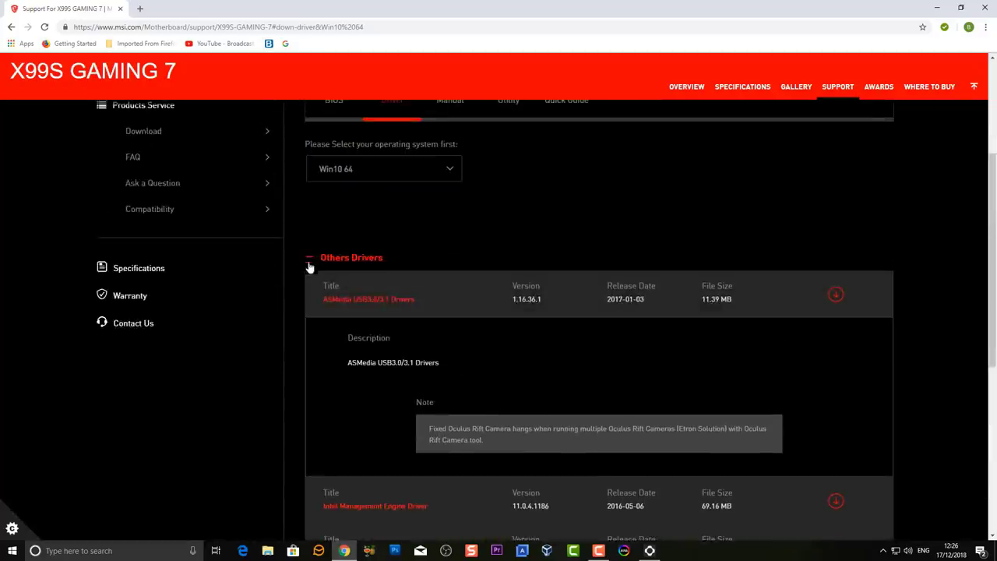
left_click(312, 259)
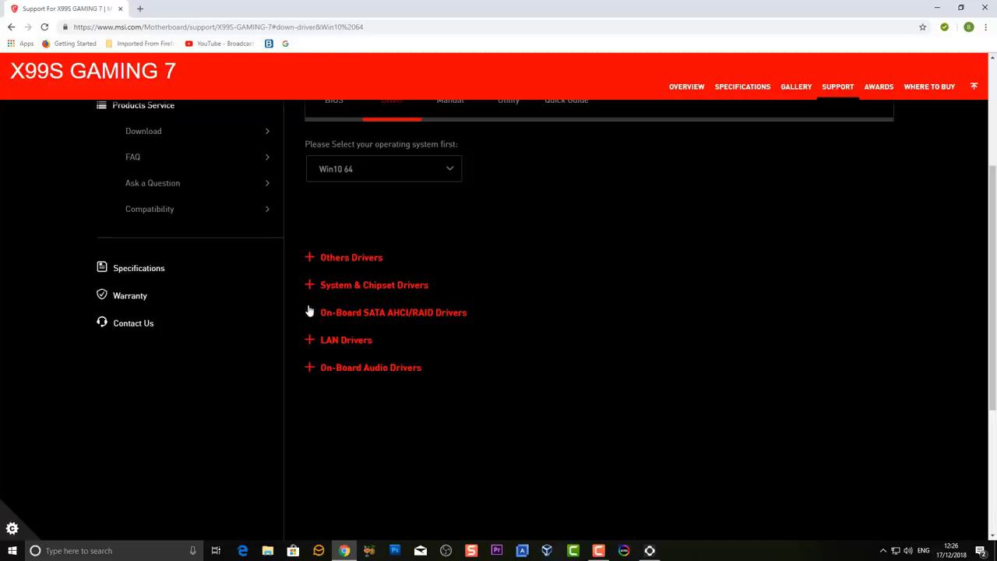
- Check the entries under System & Chipset Drivers and LAN Drivers, collapsing each category after viewing
left_click(309, 286)
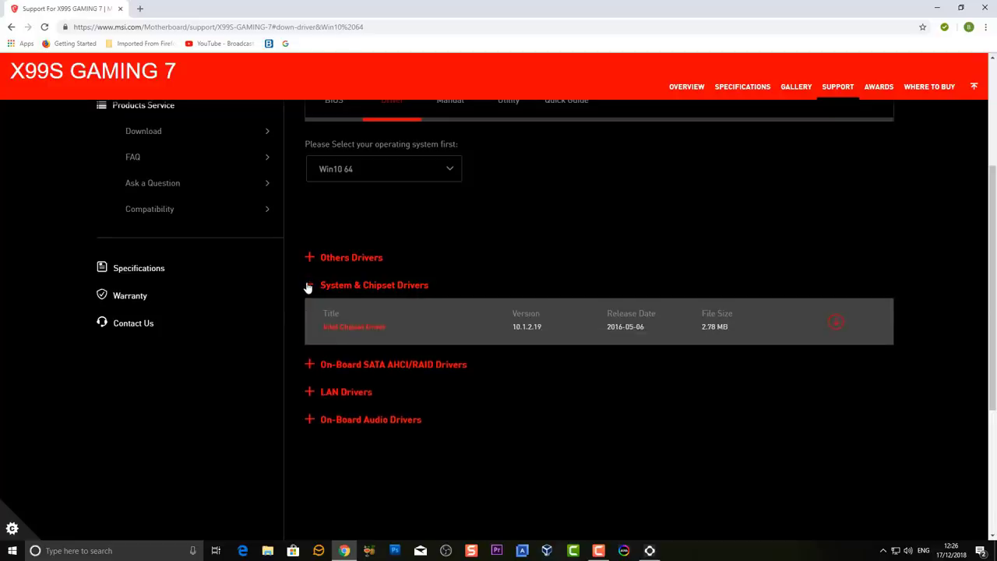
left_click(309, 286)
left_click(311, 342)
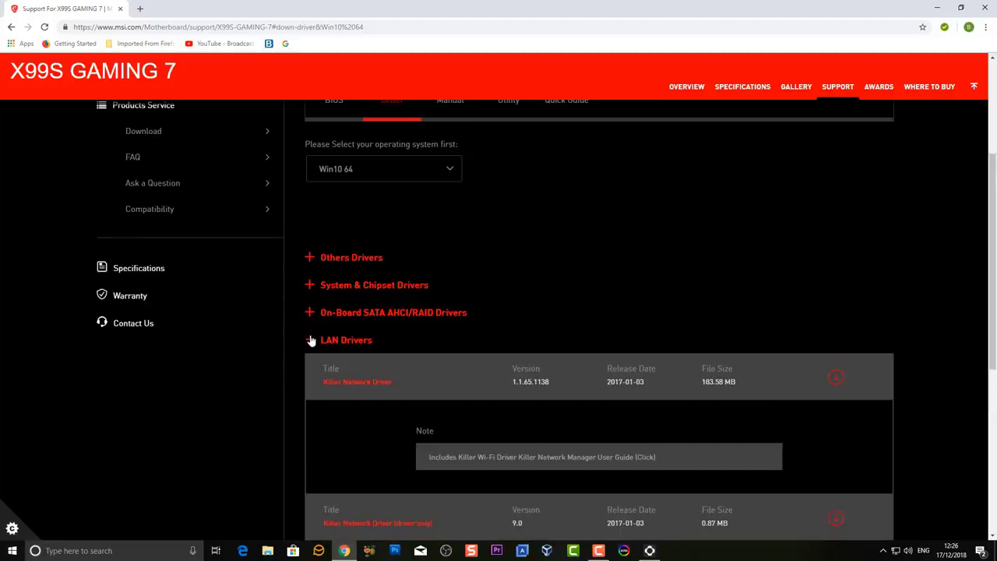
left_click(310, 341)
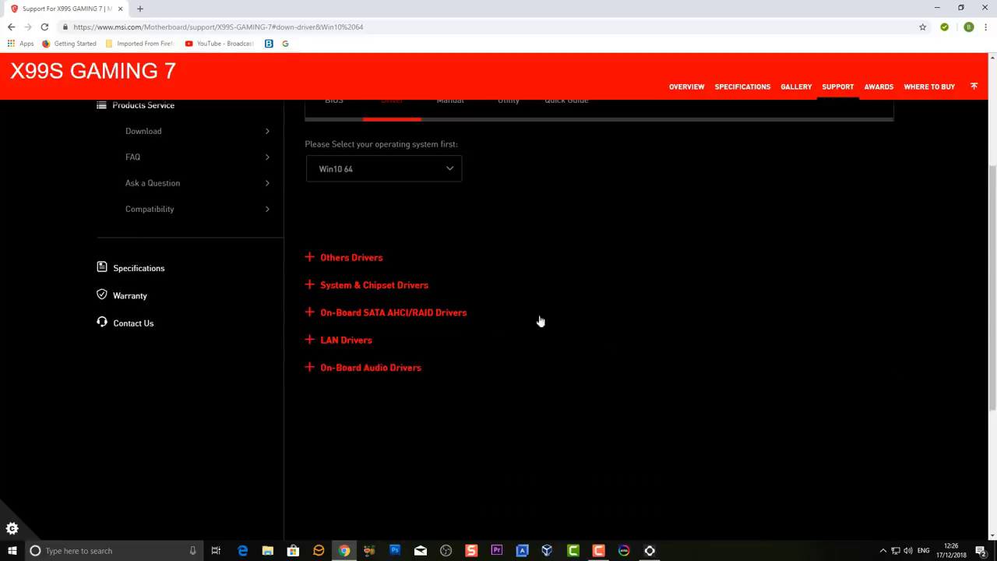
- List the motherboard's utility downloads for the Win10 64 operating system
scroll(491, 403, "up", 3)
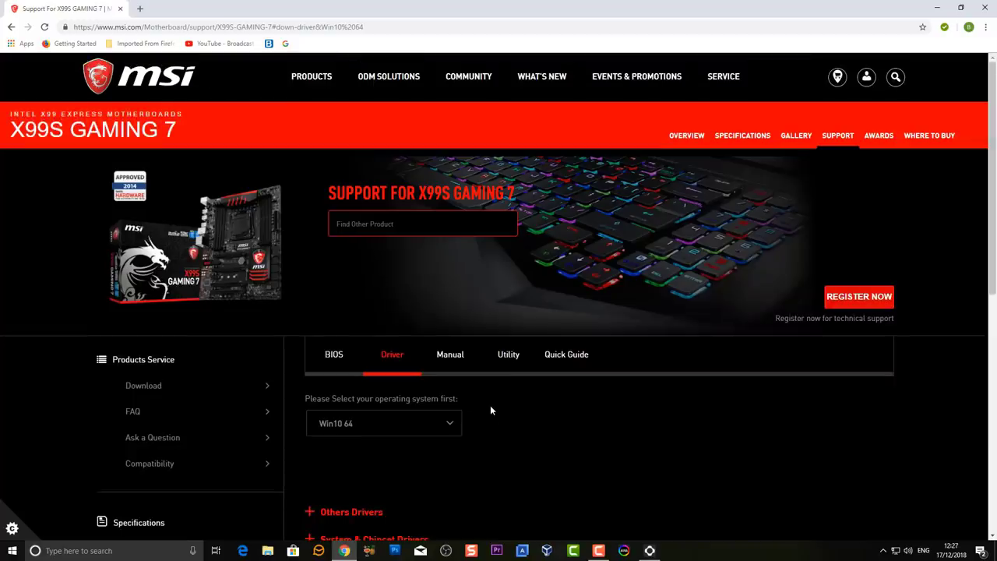
left_click(507, 367)
left_click(445, 423)
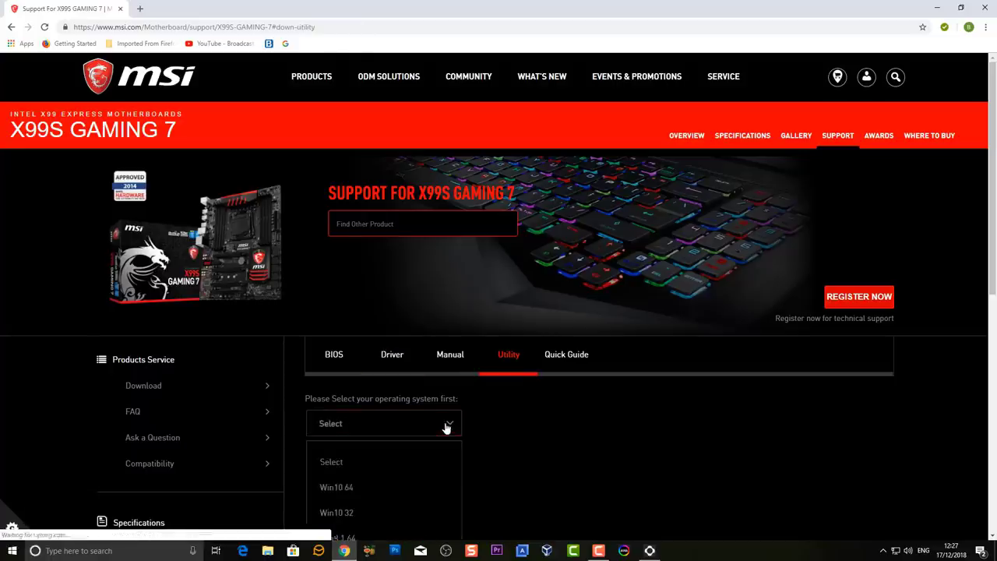
left_click(403, 490)
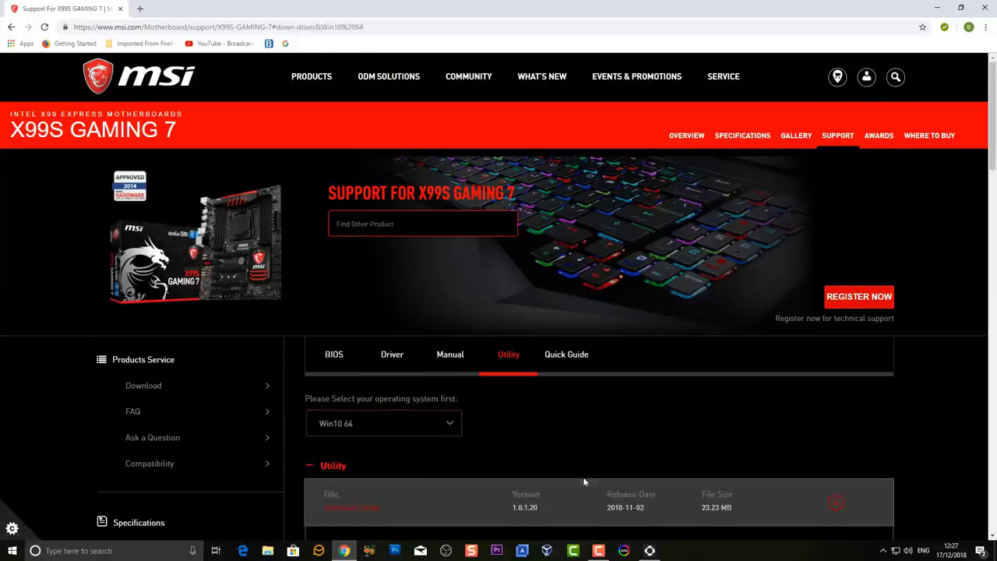
- Review the MSI utility downloads from Command Center through Fast Boot to the Live Update 6 description and notes
scroll(580, 481, "down", 3)
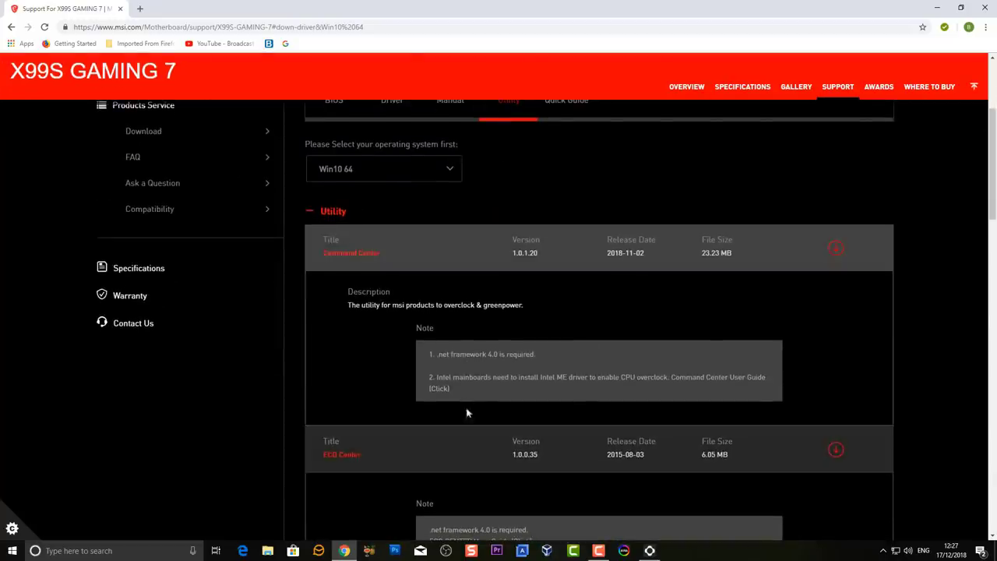
scroll(466, 446, "down", 2)
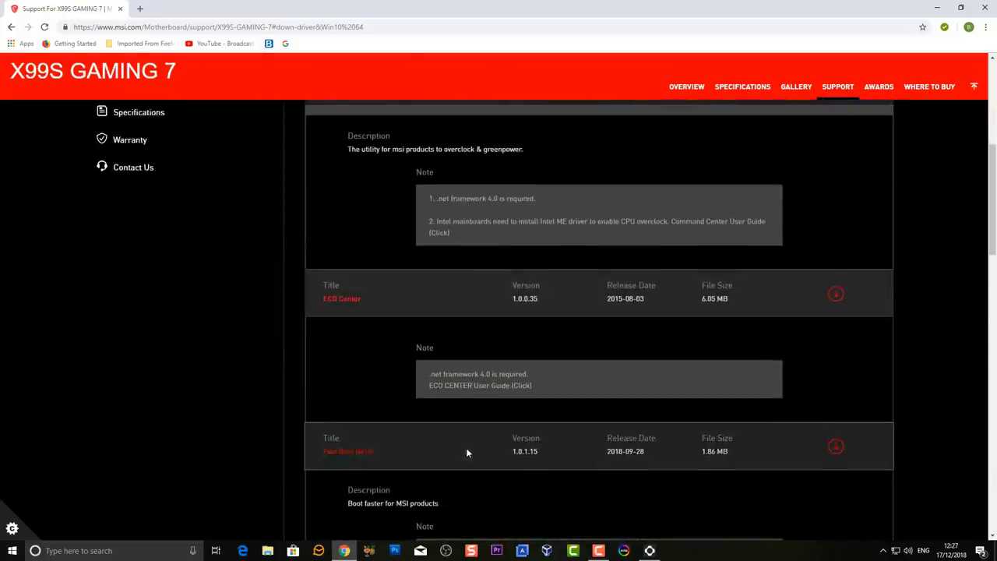
scroll(467, 452, "down", 3)
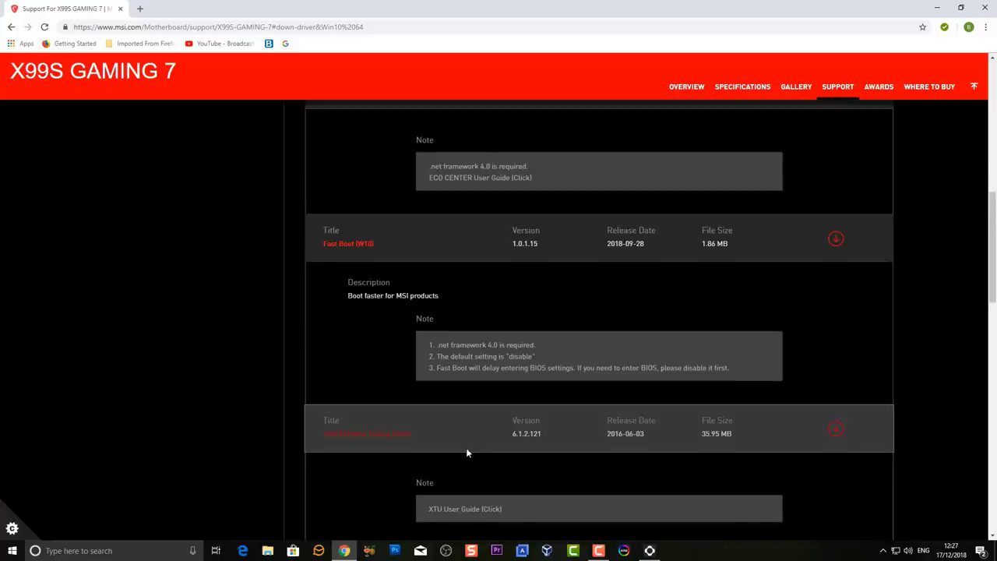
scroll(467, 452, "down", 2)
scroll(466, 451, "down", 3)
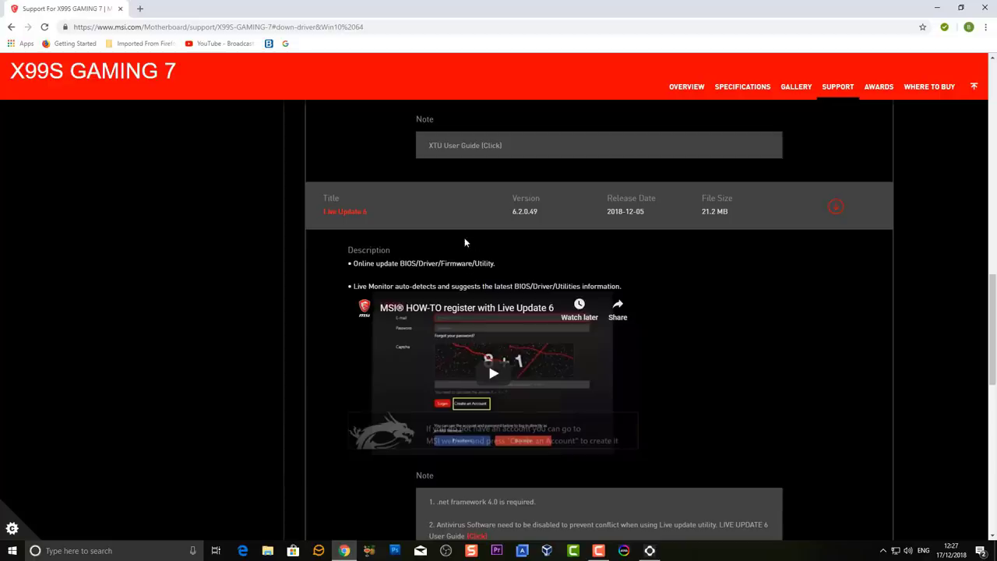
scroll(484, 293, "down", 1)
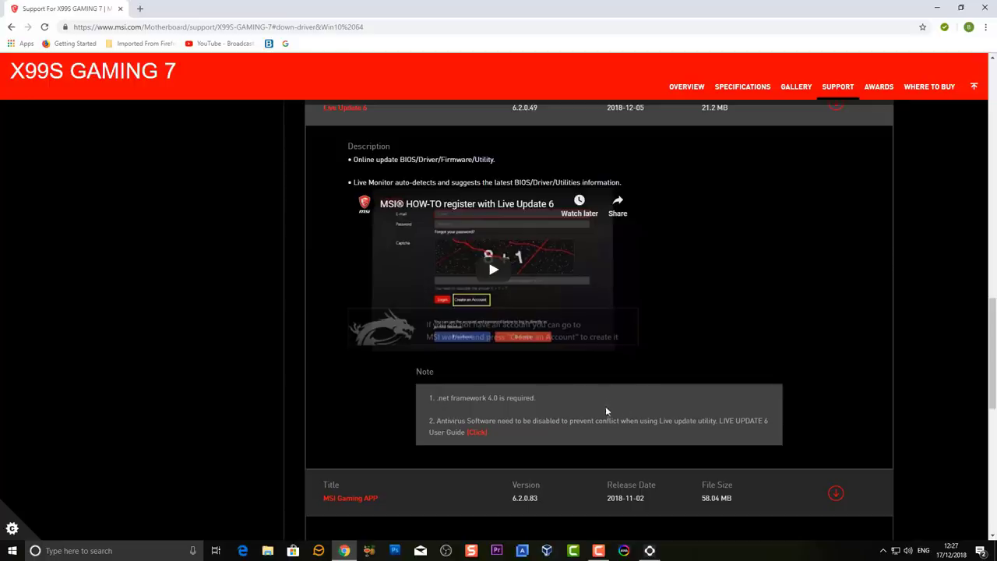
scroll(609, 409, "up", 1)
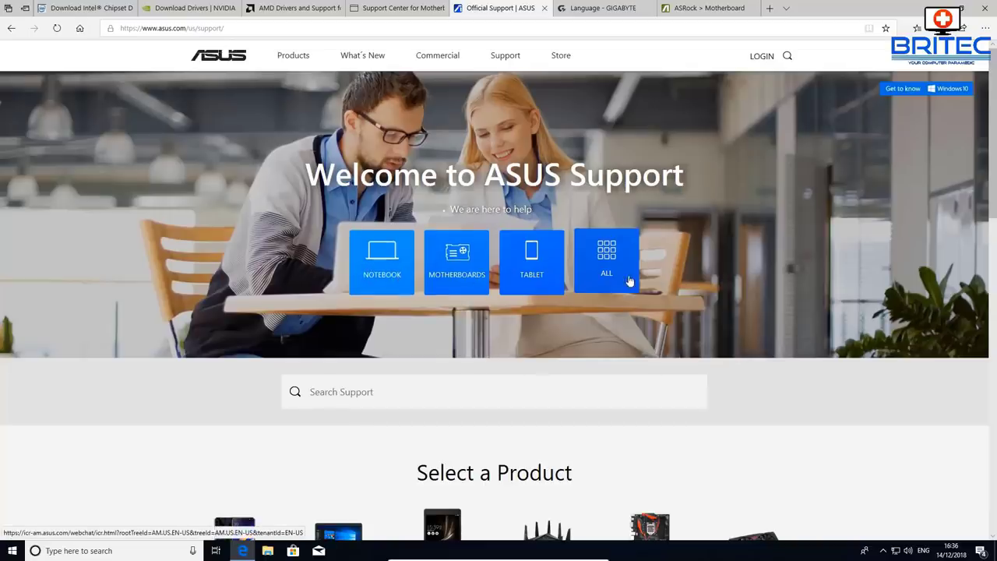
- Switch to Microsoft Edge and browse the ASUS support page, GIGABYTE's Support section and ASRock's motherboard page
scroll(615, 298, "down", 2)
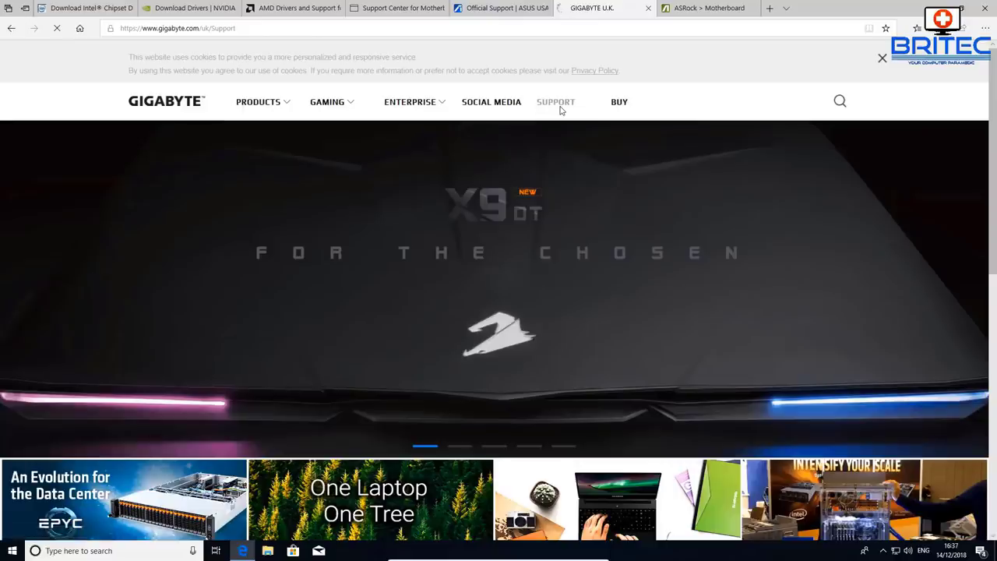
left_click(559, 106)
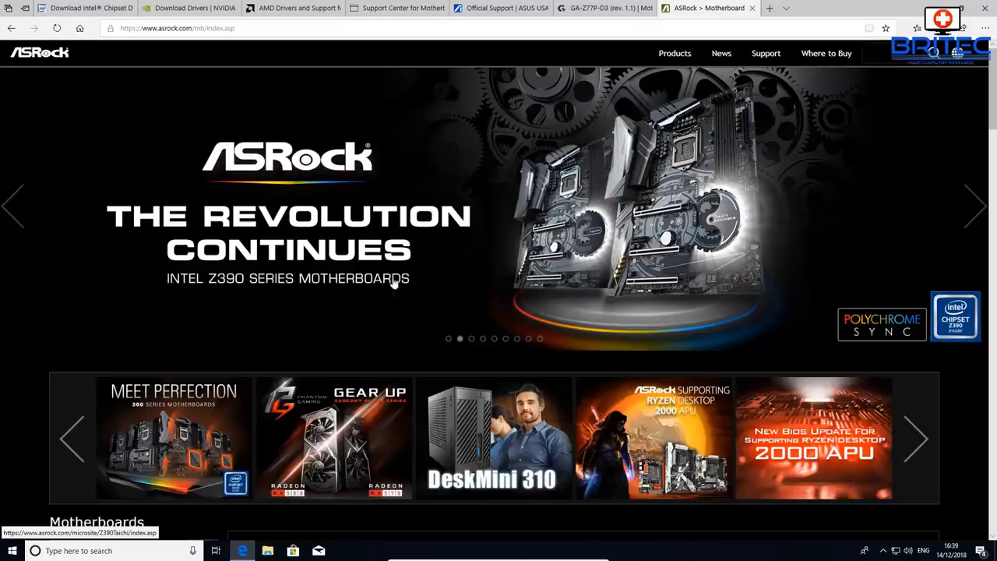
scroll(327, 321, "down", 1)
scroll(338, 322, "up", 1)
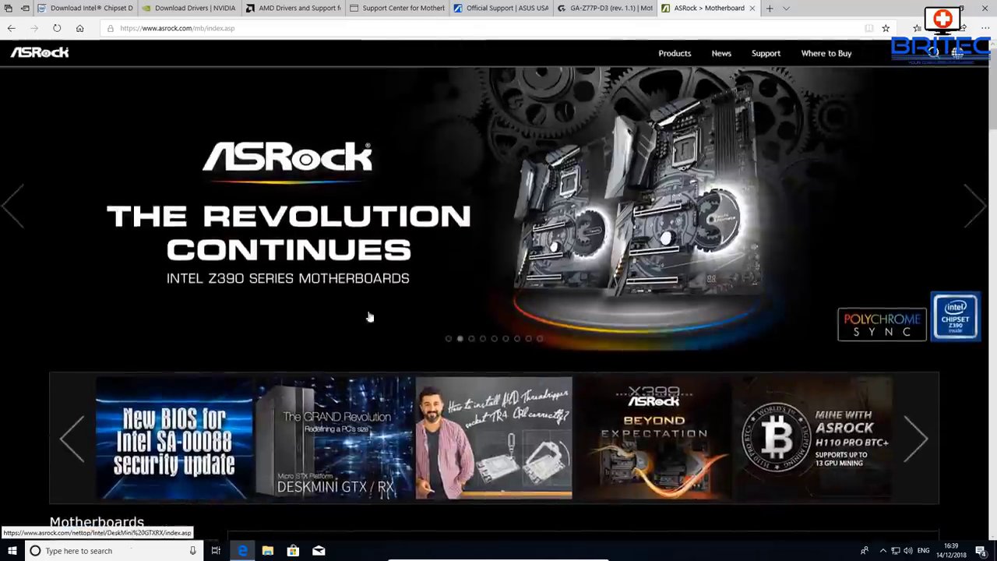
scroll(343, 296, "down", 2)
scroll(356, 335, "down", 3)
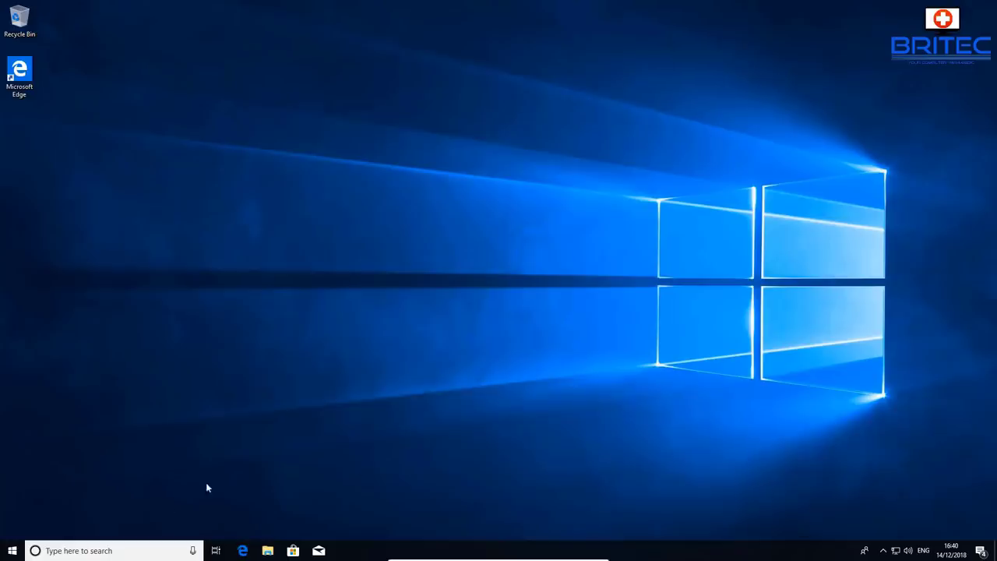
- Open Windows Update under Update & Security in Windows Settings and resume the paused updates
left_click(11, 550)
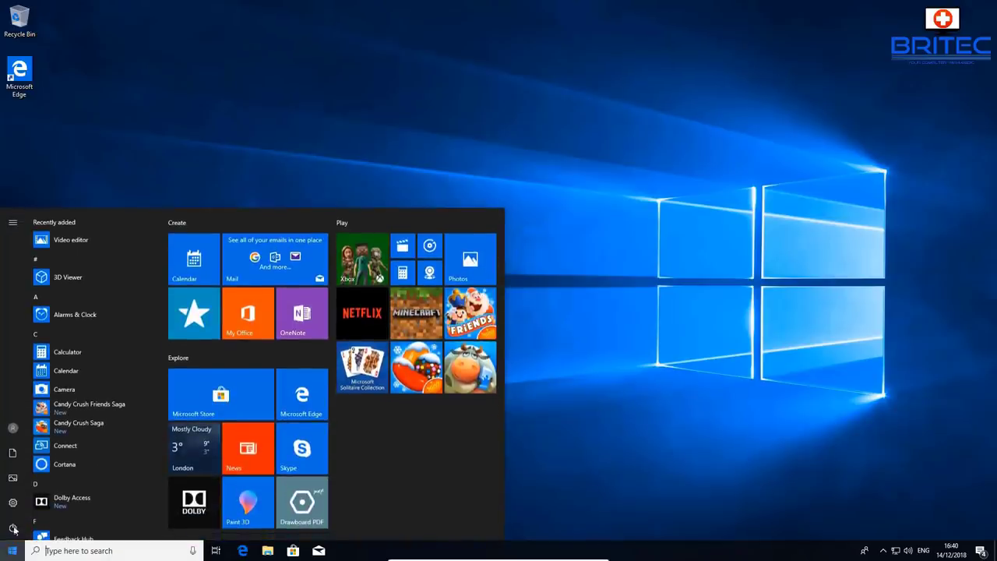
left_click(12, 504)
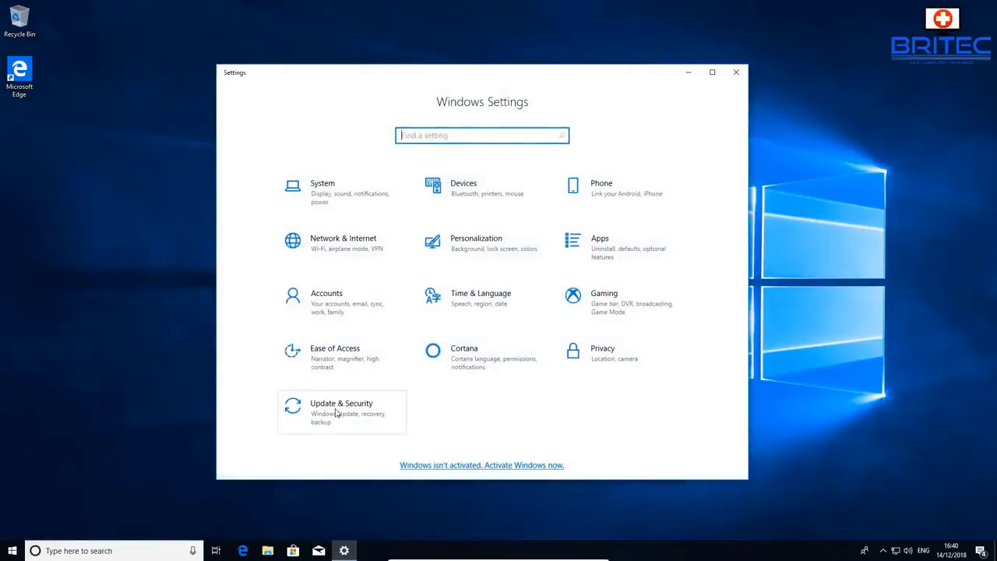
left_click(336, 413)
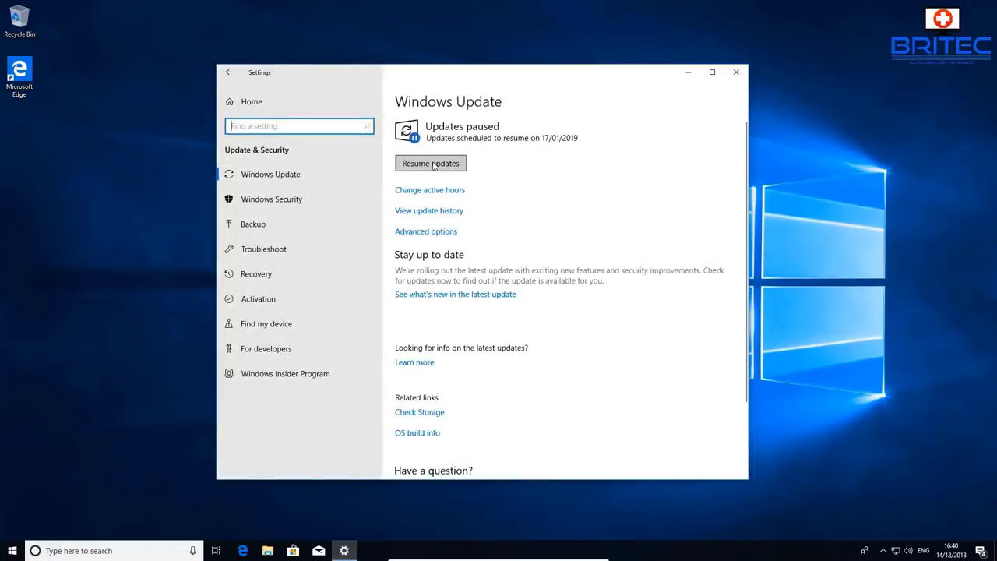
left_click(434, 164)
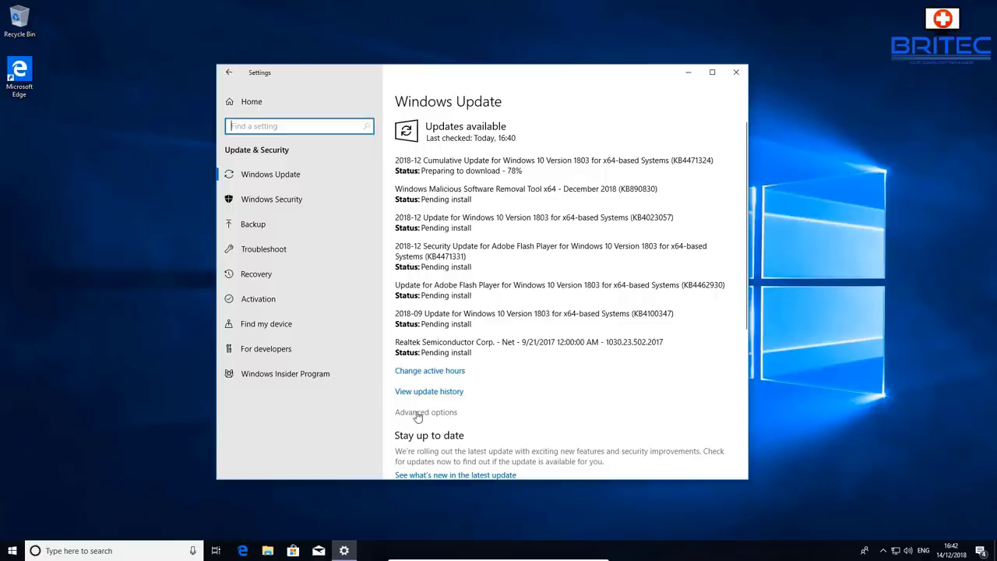
- Turn off Allow downloads from other PCs in the Delivery Optimization settings of Windows Update's advanced options
left_click(426, 417)
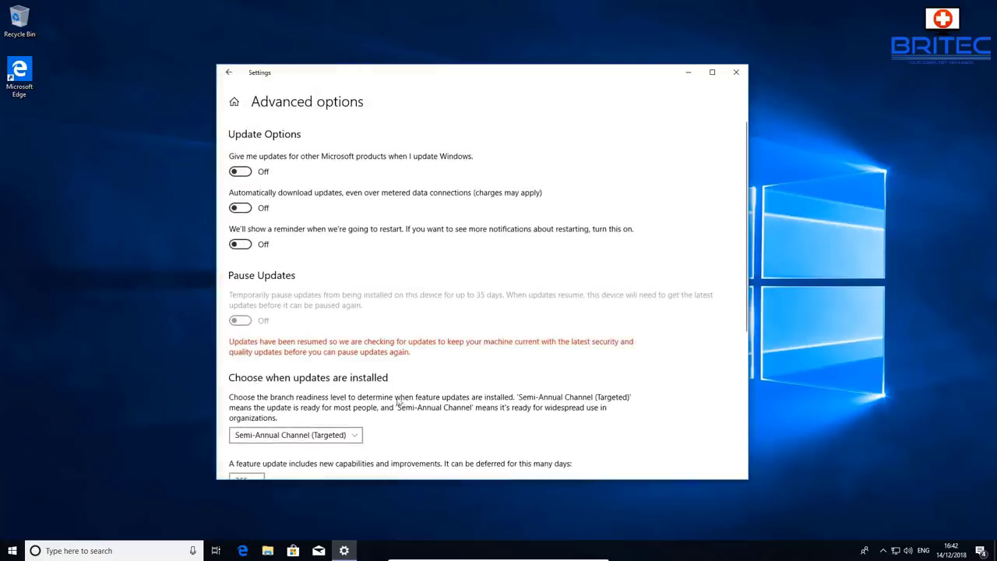
scroll(318, 406, "down", 5)
left_click(285, 342)
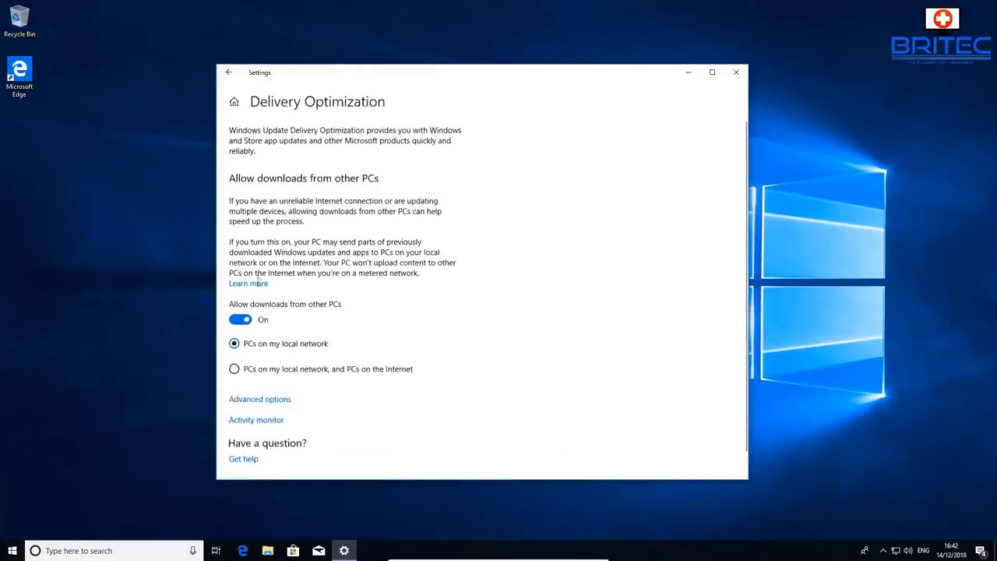
left_click(240, 322)
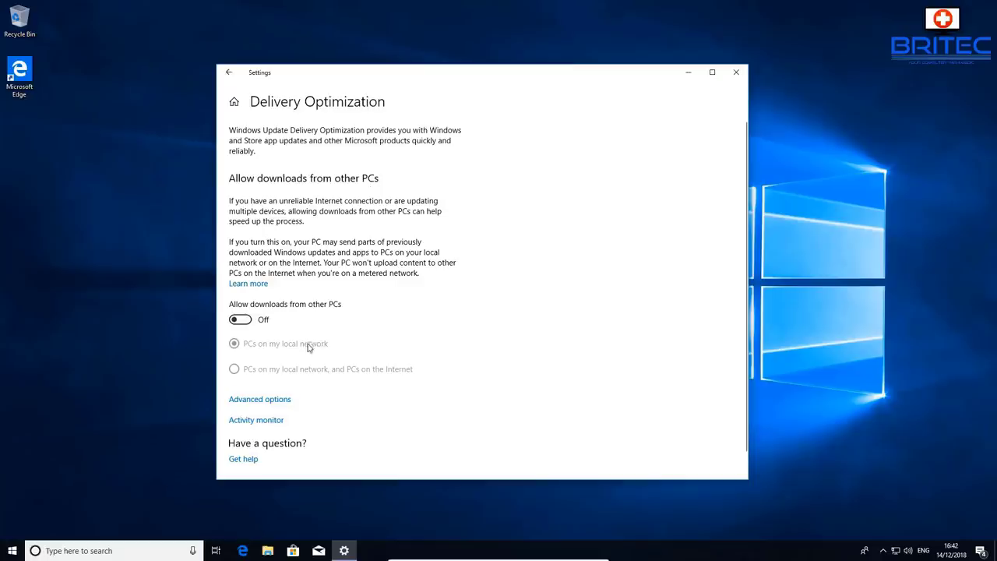
scroll(306, 367, "down", 1)
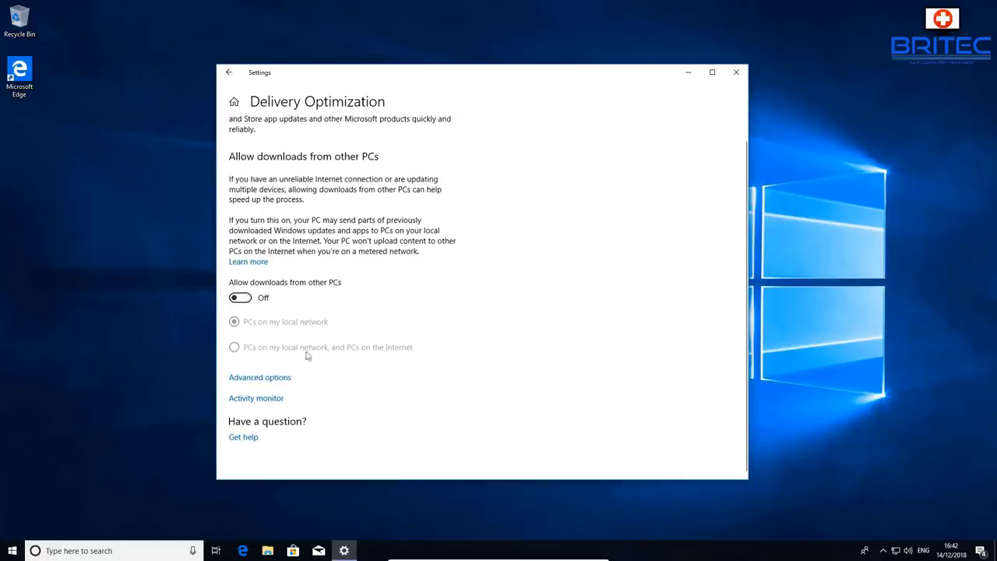
- Return to the advanced update options, review the update deferral and pause settings, and close Settings
left_click(229, 73)
scroll(334, 414, "down", 5)
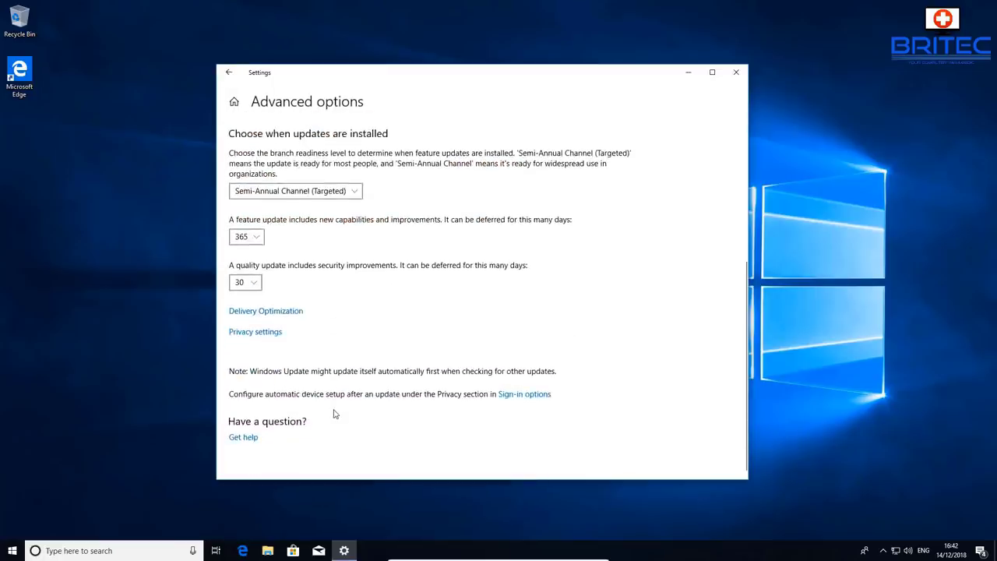
scroll(339, 411, "up", 5)
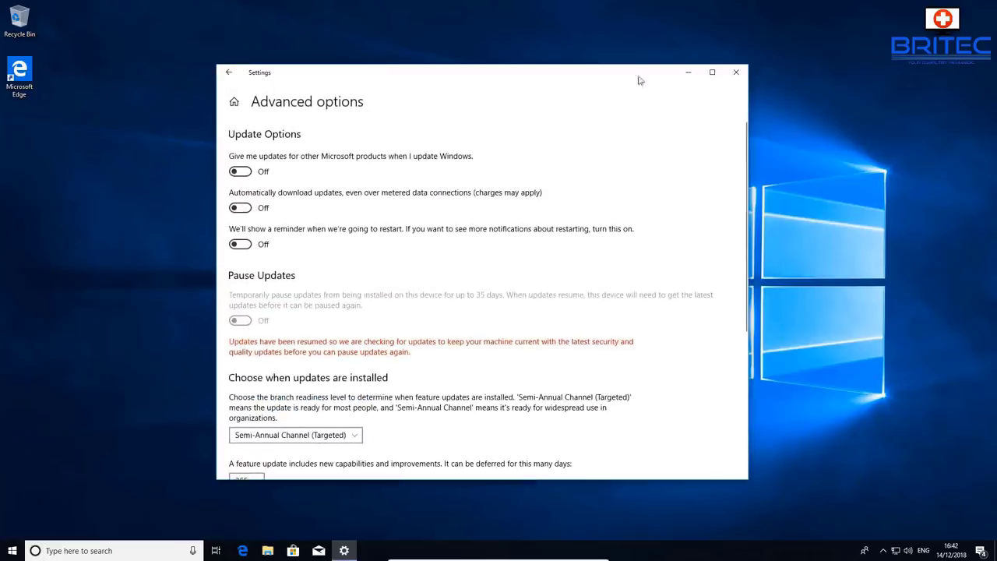
left_click(735, 73)
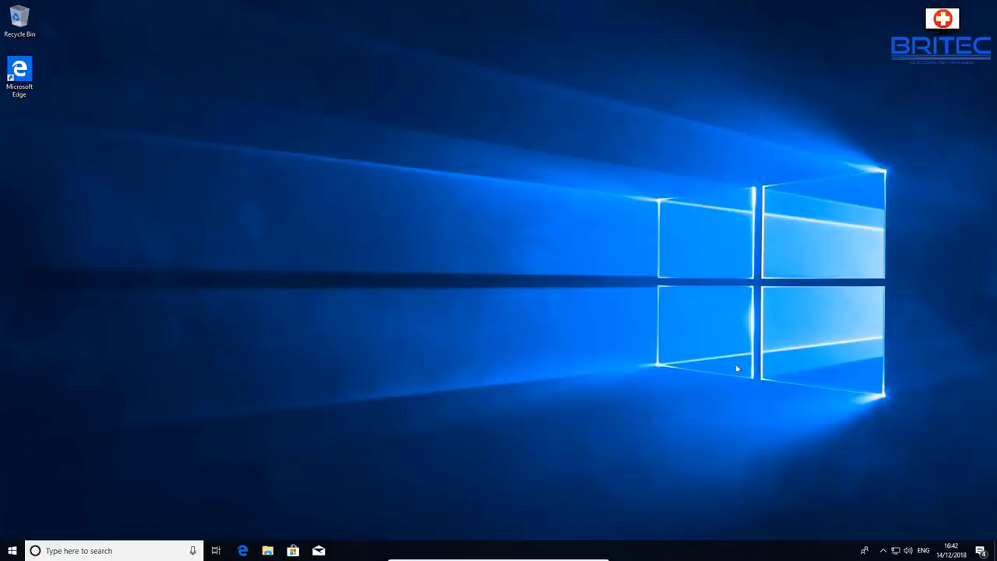
- Hide the People icon from the taskbar
right_click(865, 551)
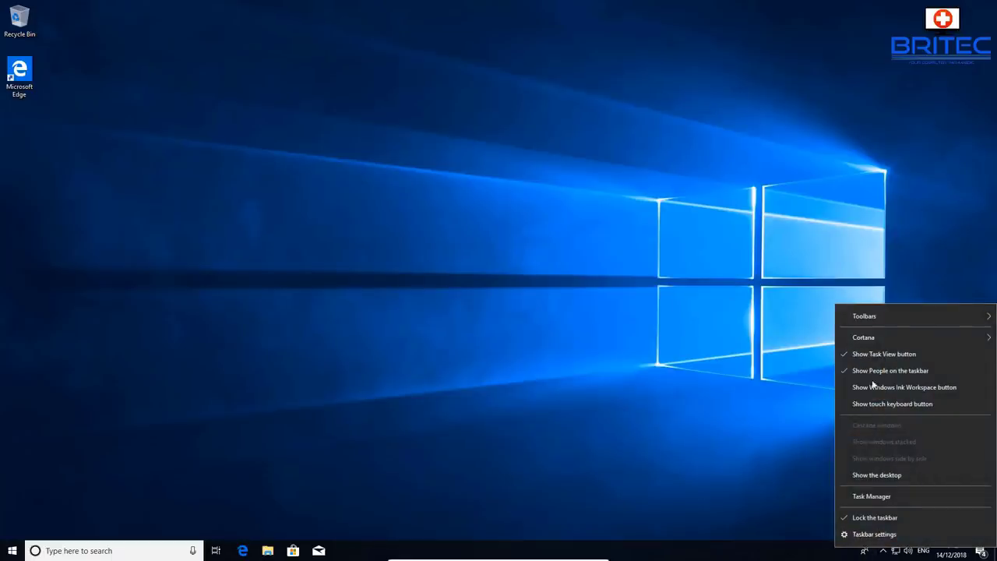
left_click(845, 372)
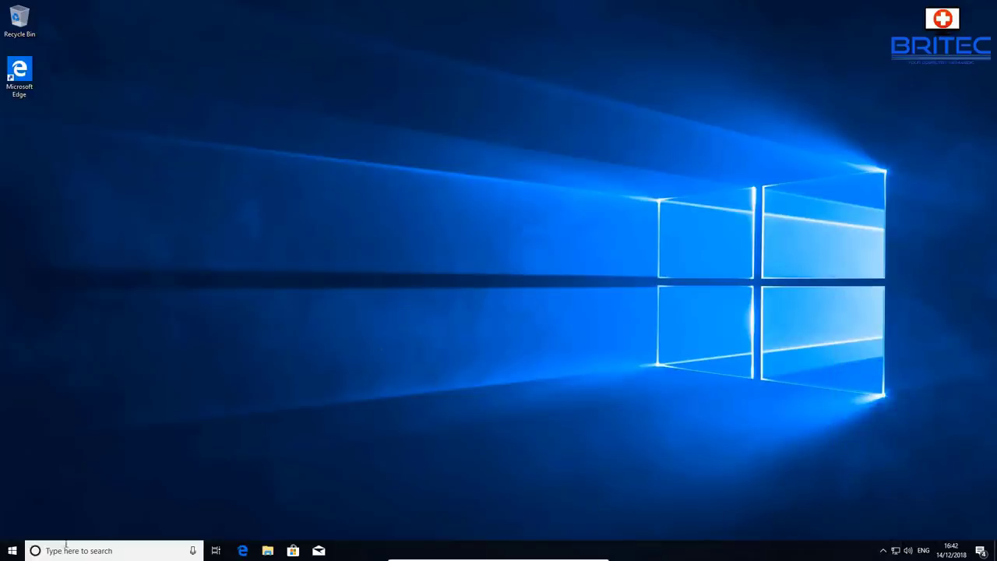
- Open Desktop Icon Settings from the Themes page of Personalization and move the dialog to the middle of the screen
left_click(12, 550)
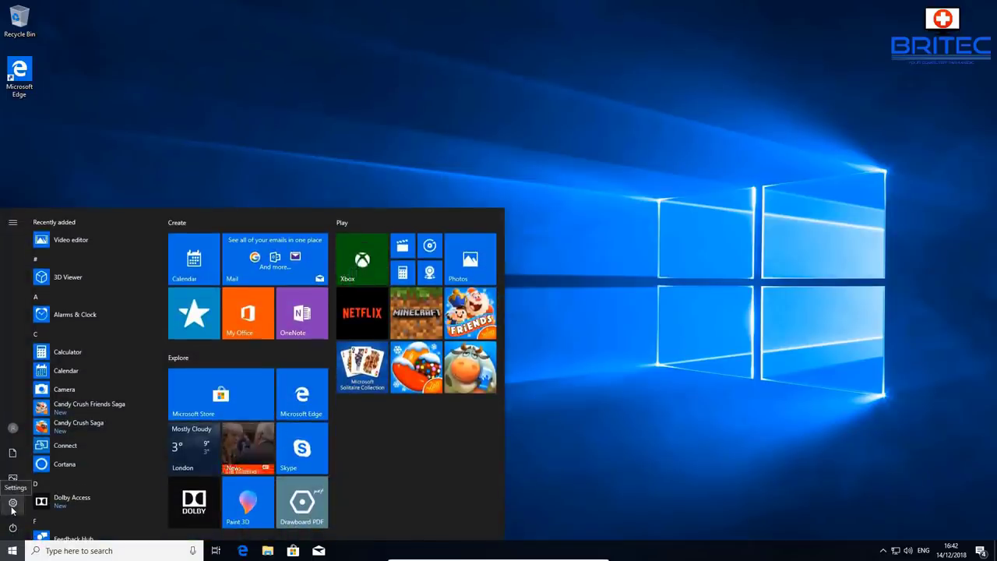
left_click(12, 503)
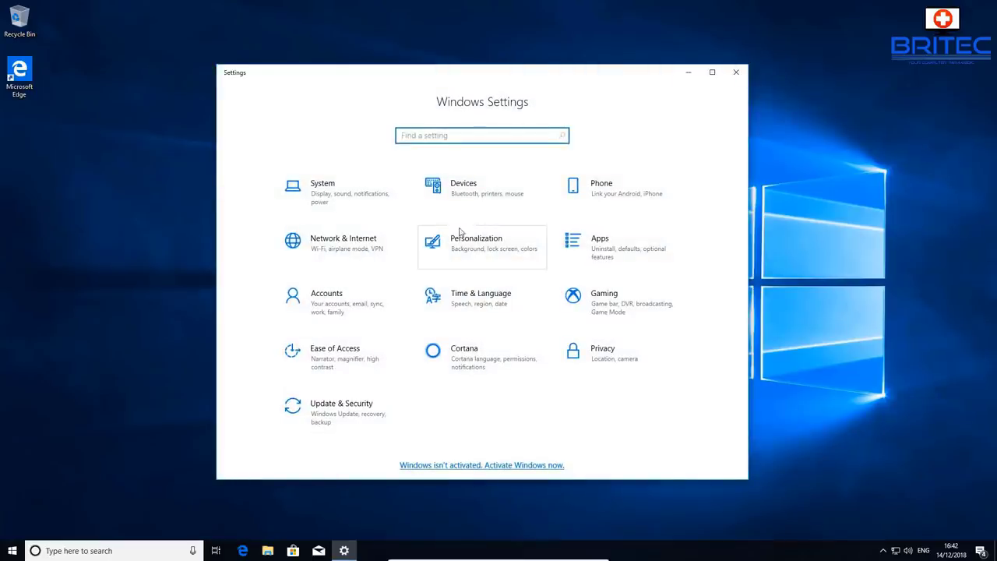
left_click(459, 244)
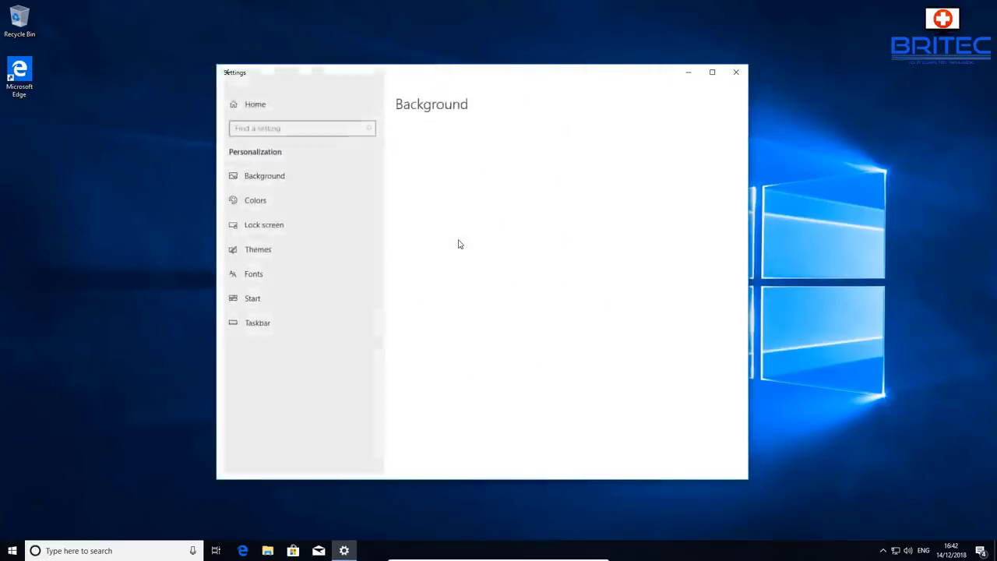
left_click(251, 251)
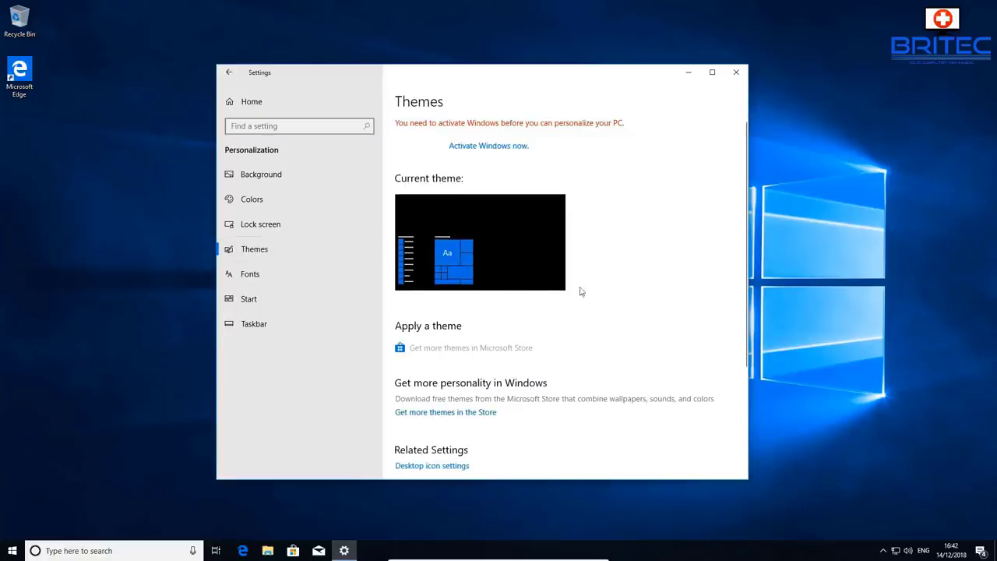
scroll(745, 234, "down", 4)
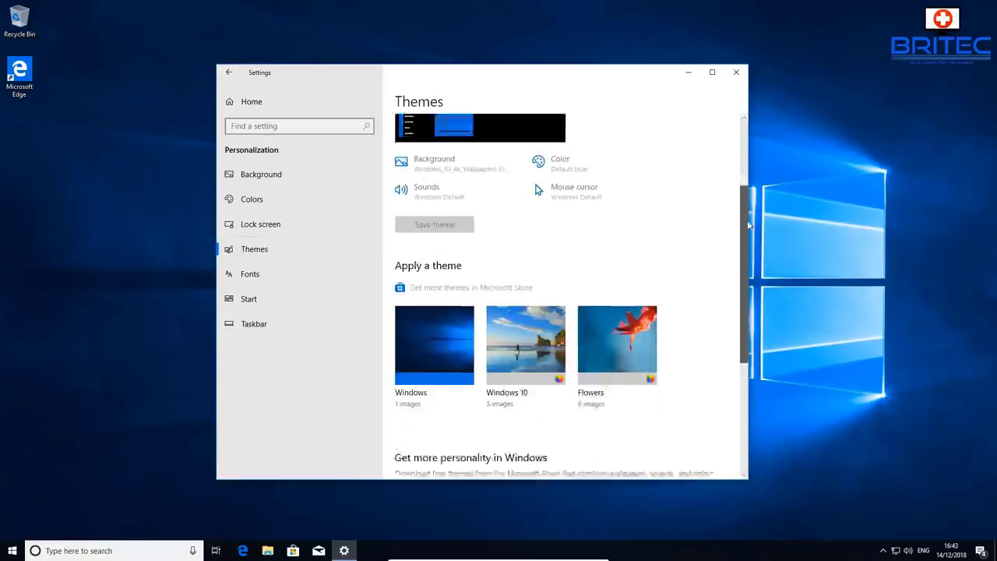
left_click_drag(748, 235, 748, 335)
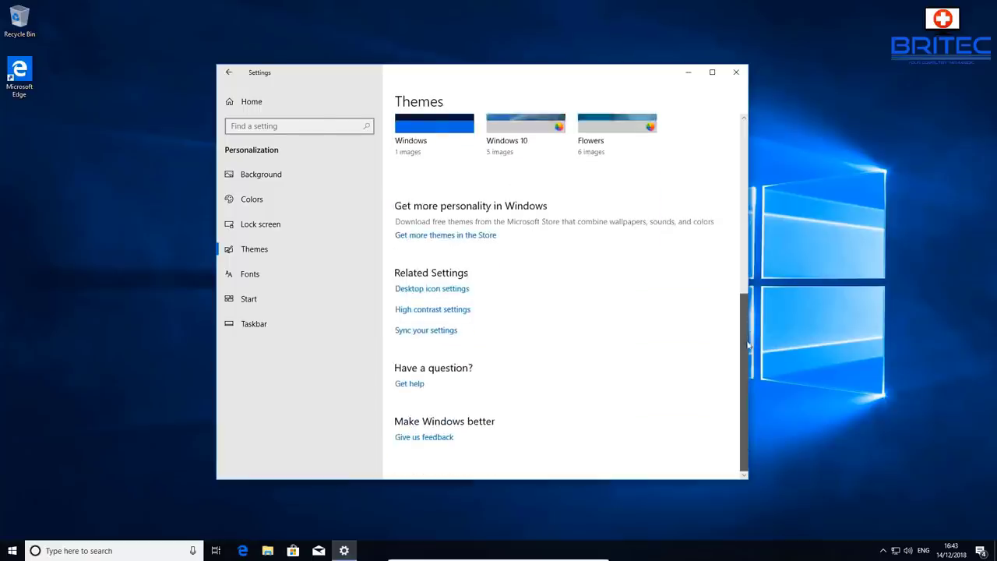
left_click(432, 293)
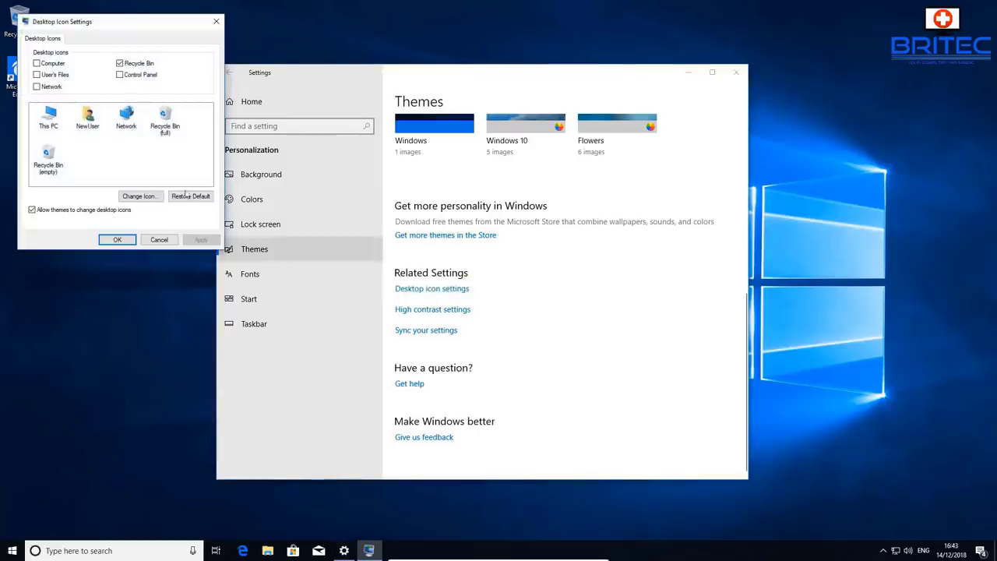
left_click_drag(124, 22, 539, 170)
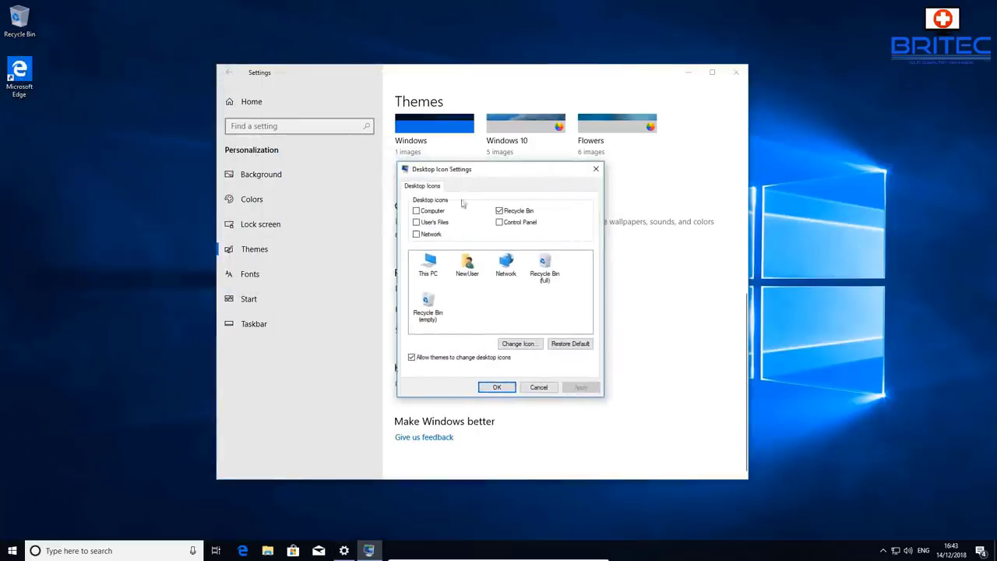
- Enable the Computer, User's Files, Network and Control Panel desktop icons, apply the change, and close the dialog and Settings
left_click(417, 212)
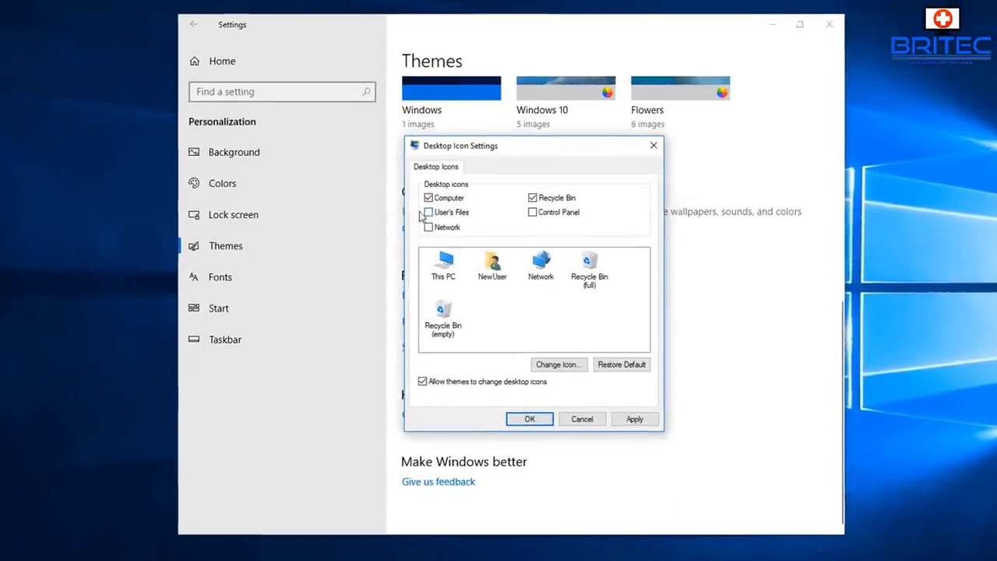
left_click(416, 234)
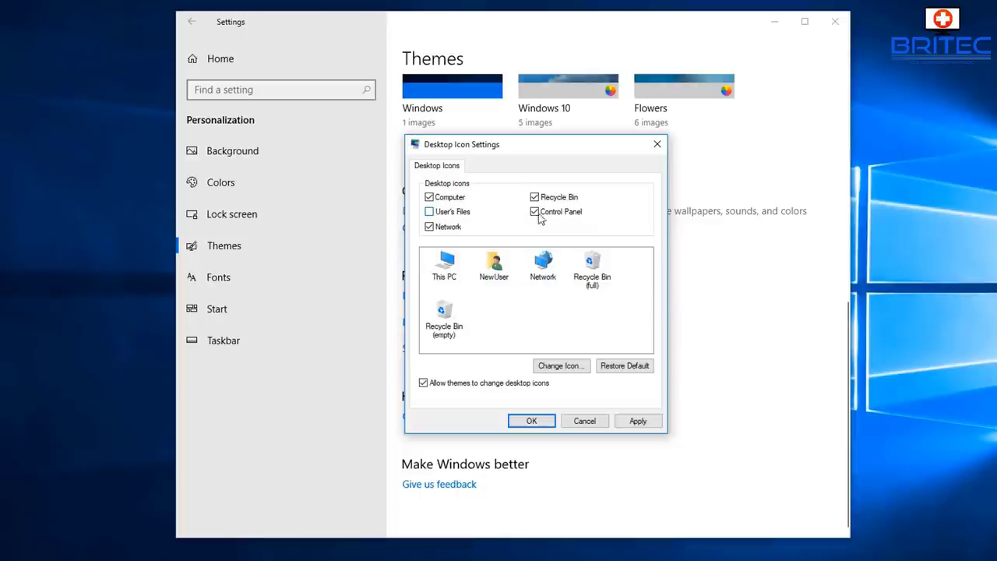
left_click(429, 212)
left_click(641, 423)
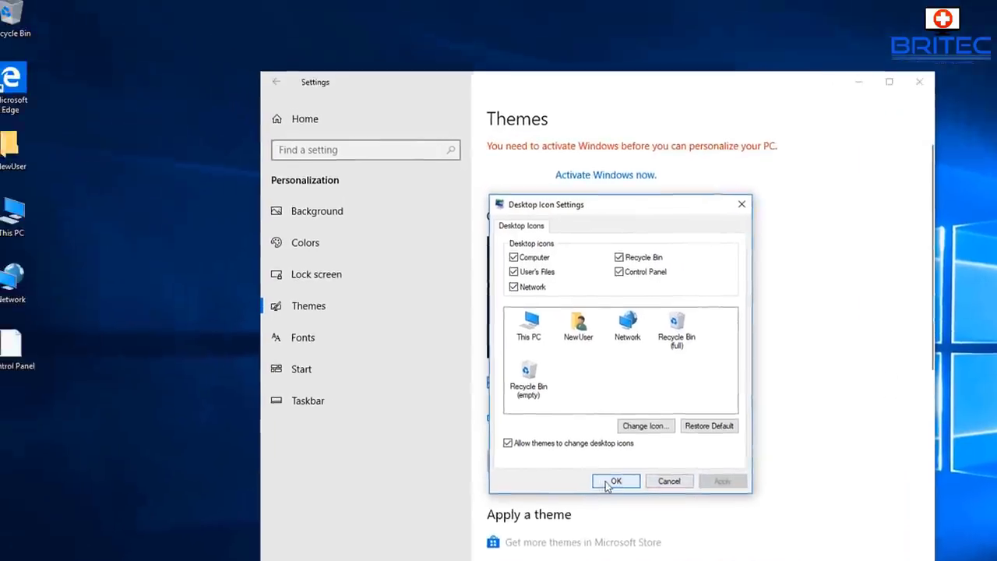
left_click(533, 430)
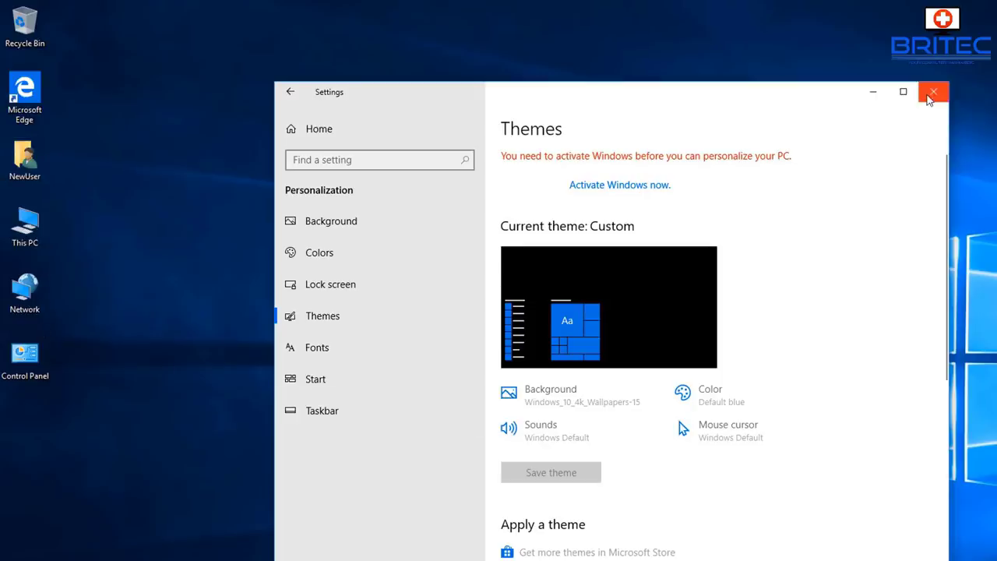
left_click(932, 93)
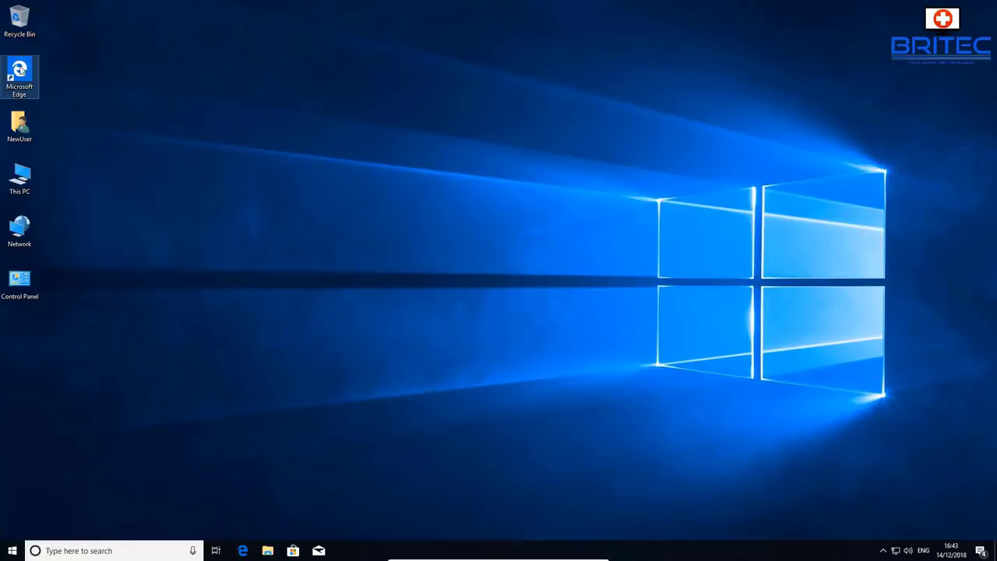
- Delete the Microsoft Edge shortcut from the desktop
right_click(20, 70)
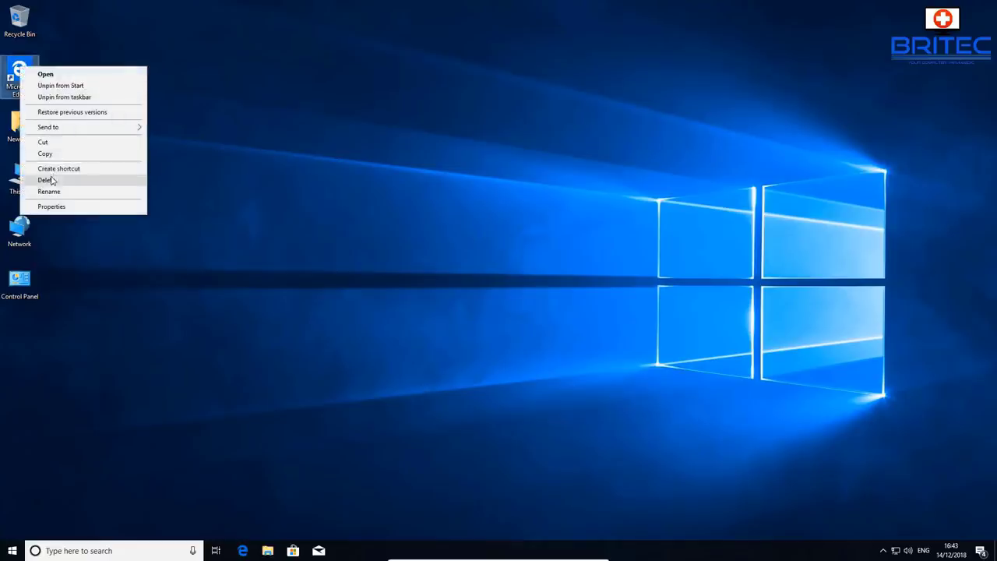
left_click(51, 175)
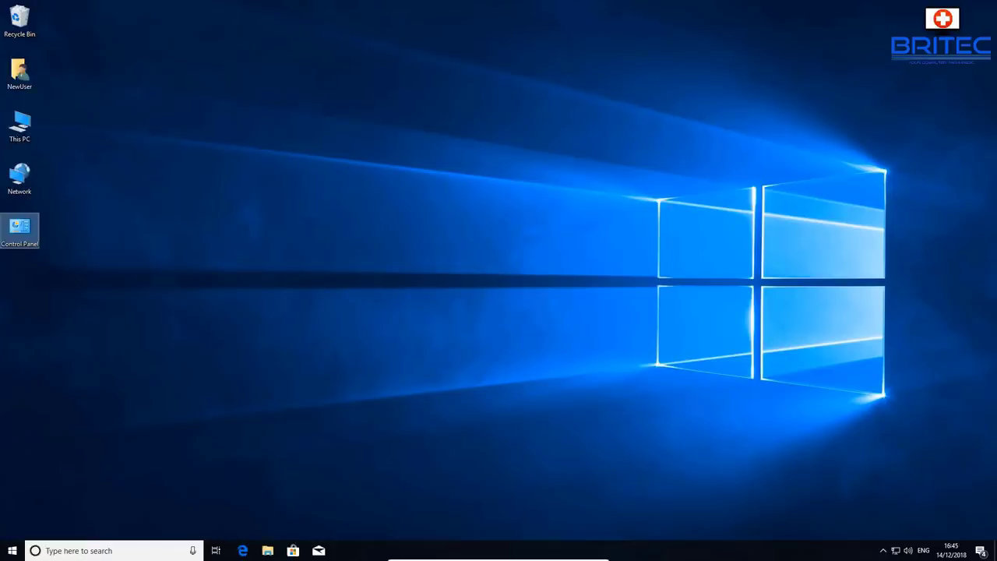
- Create a desktop folder and paste [FOLDER_NAME].{ED7BA470-8E54-465E-825C-99712043E01C} as its name
right_click(15, 284)
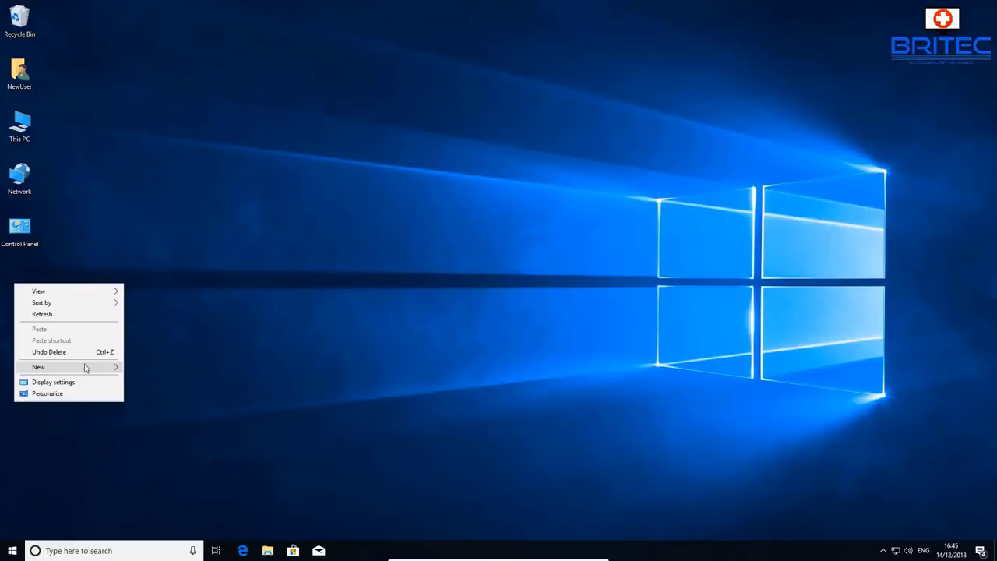
mouse_move(86, 367)
left_click(139, 366)
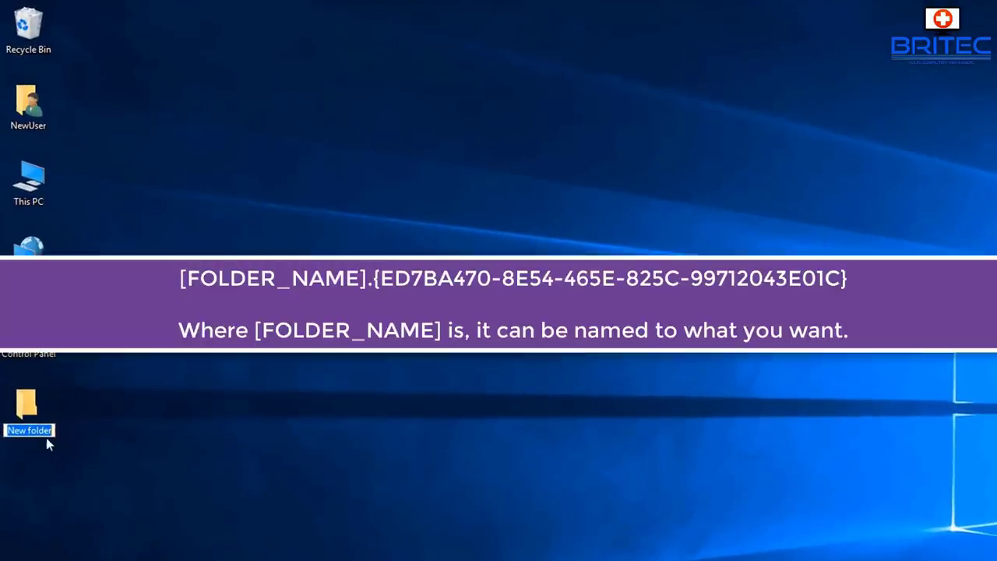
right_click(38, 427)
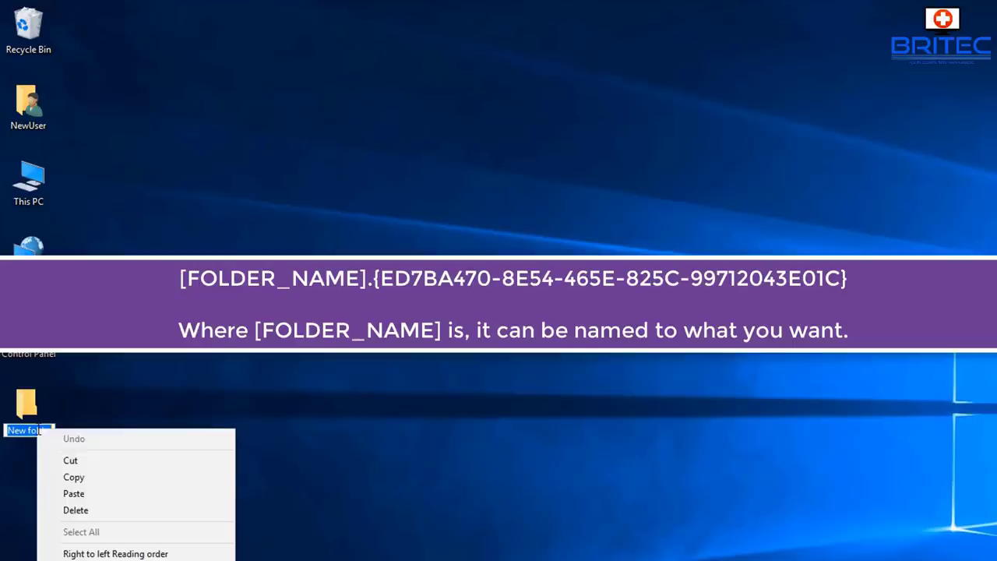
left_click(74, 493)
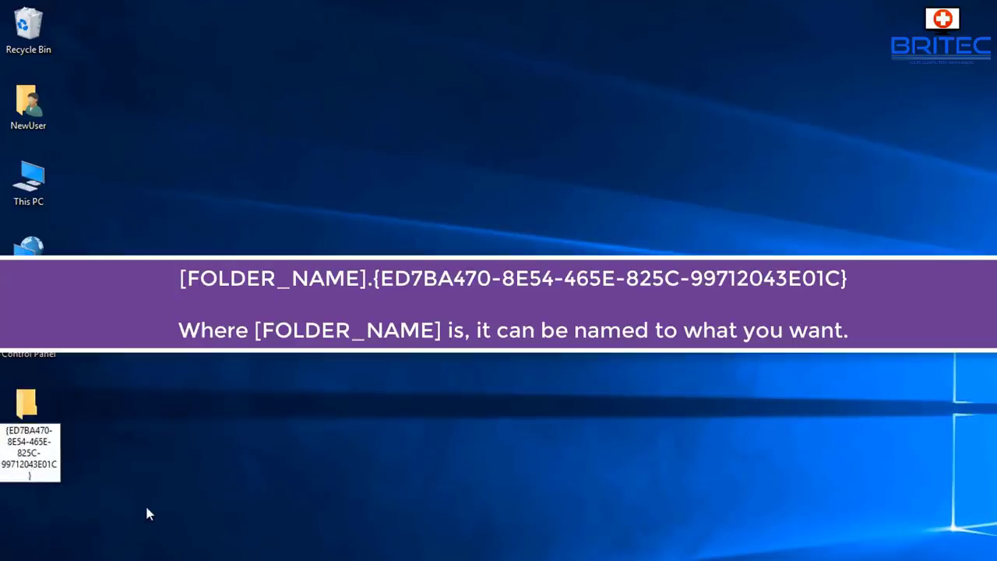
key("Return")
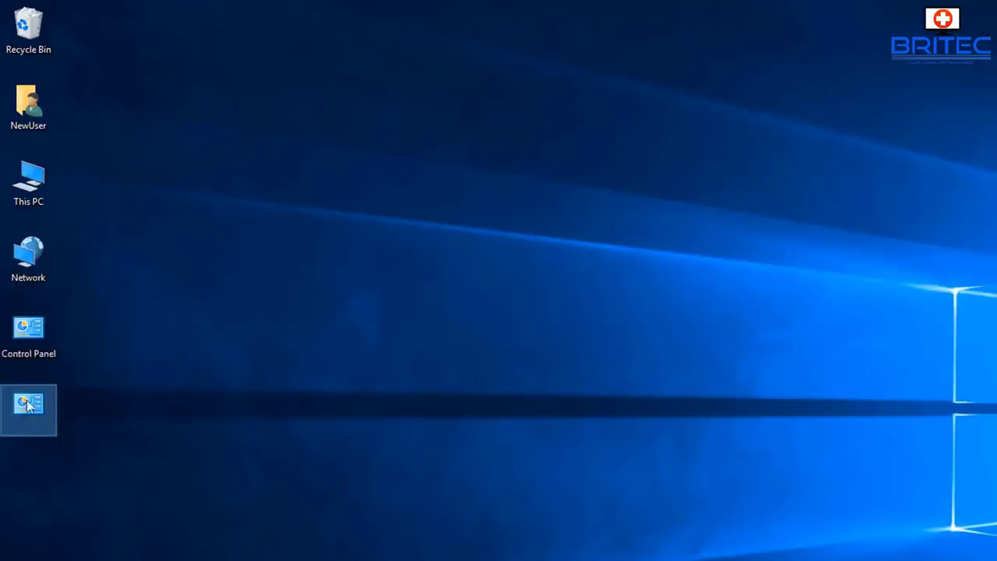
- Remove the standard Control Panel icon from the desktop and move the new settings folder into its place below Network
right_click(37, 330)
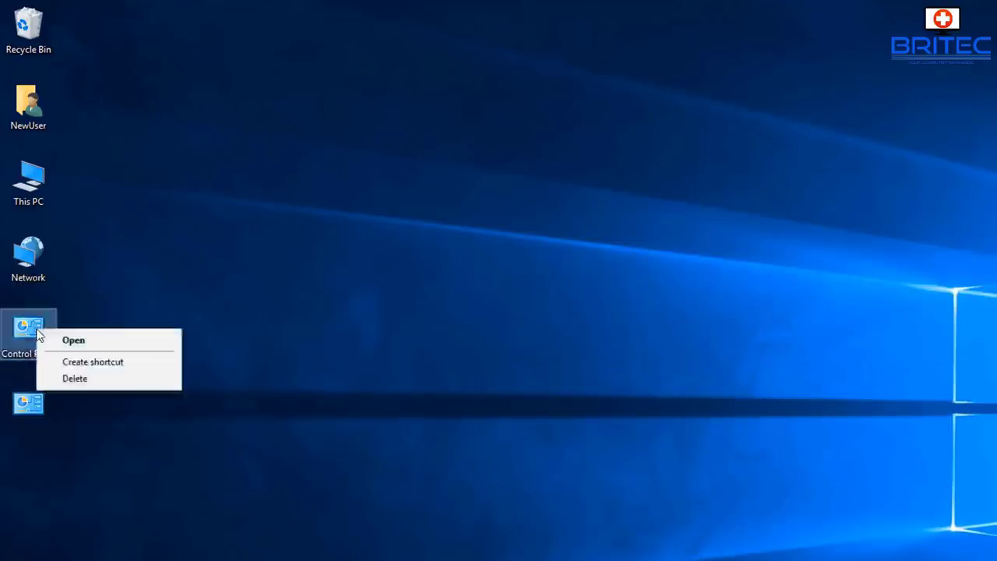
left_click(75, 378)
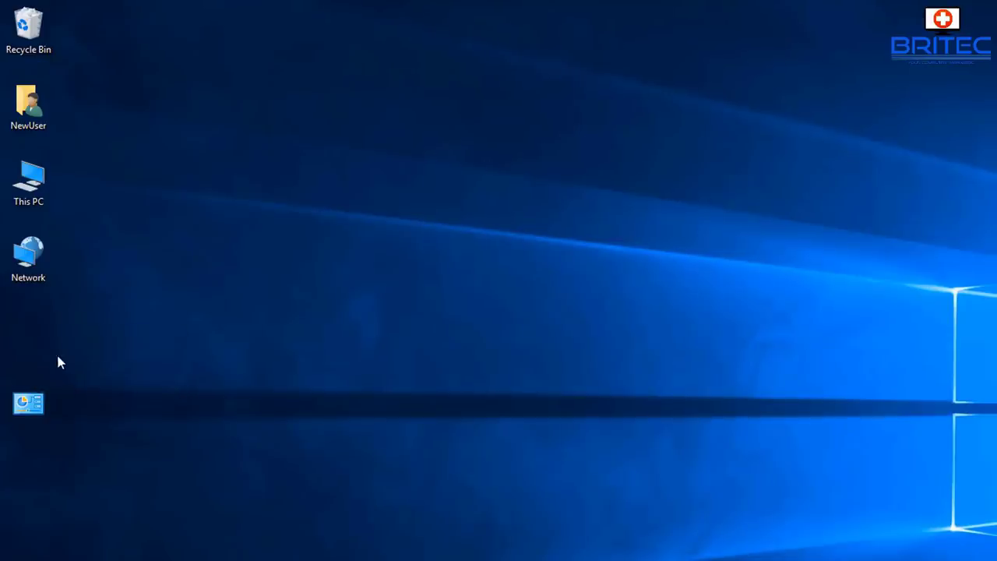
left_click_drag(28, 403, 39, 327)
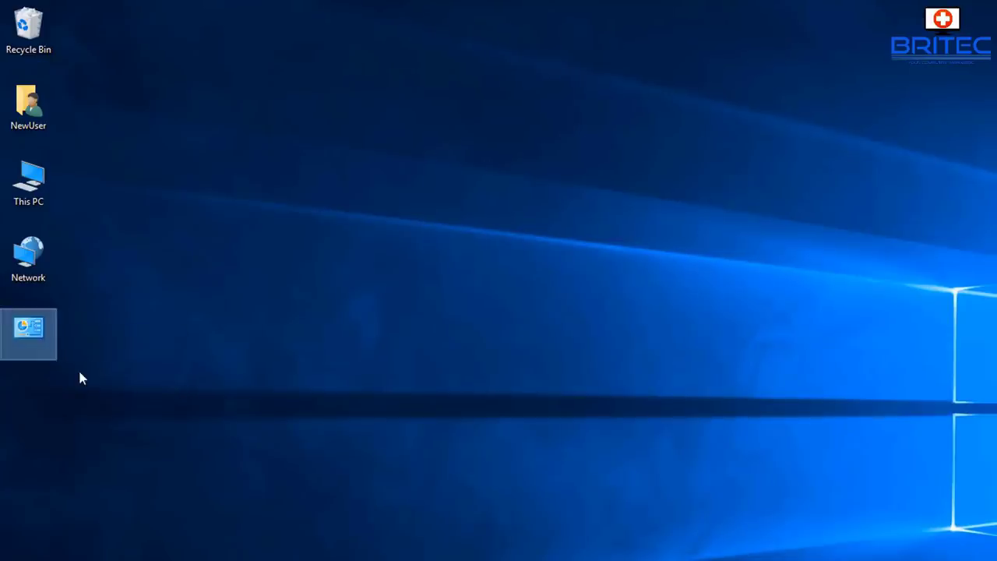
- Open the new settings folder, examine its list of tools from Administrative Tools to Work Folders, and close it
double_click(40, 334)
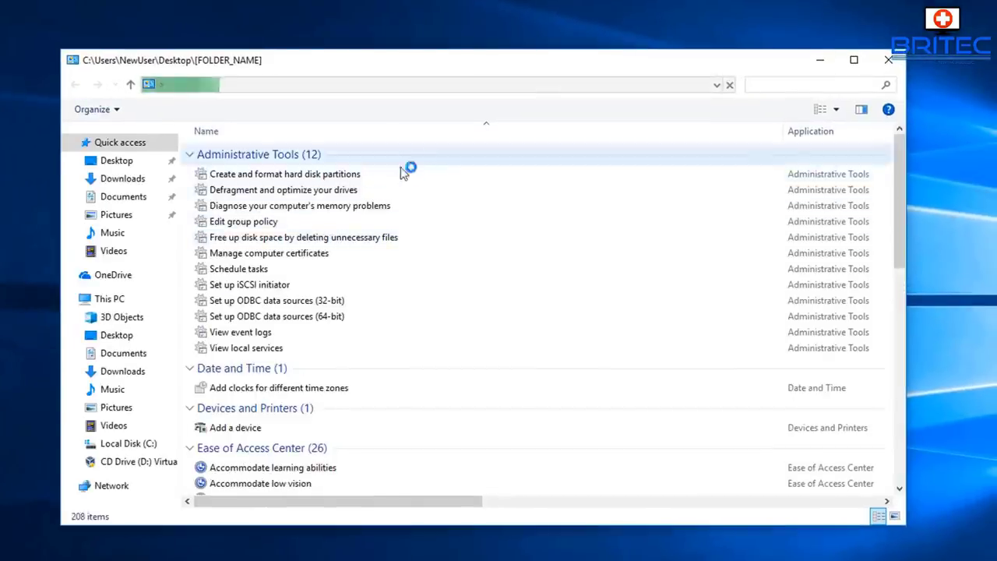
scroll(396, 257, "down", 2)
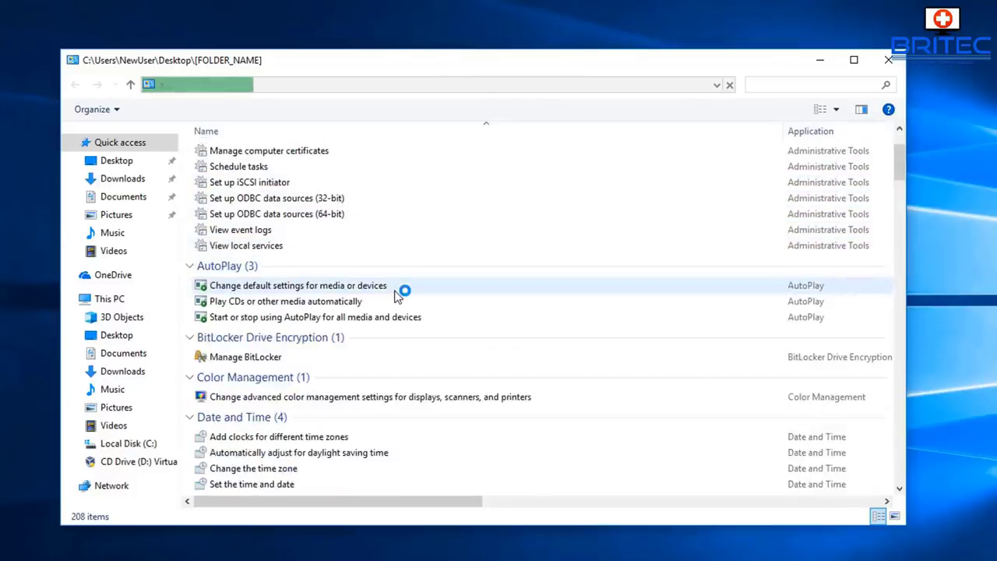
scroll(397, 300, "down", 6)
scroll(397, 303, "down", 10)
scroll(403, 303, "down", 11)
scroll(409, 303, "down", 15)
scroll(411, 304, "down", 12)
scroll(410, 306, "down", 11)
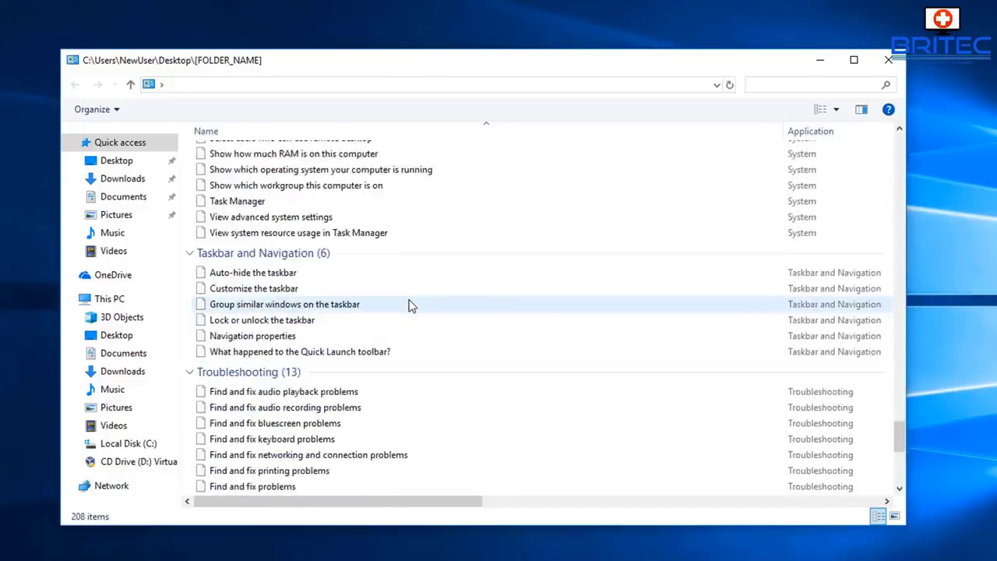
scroll(409, 305, "down", 8)
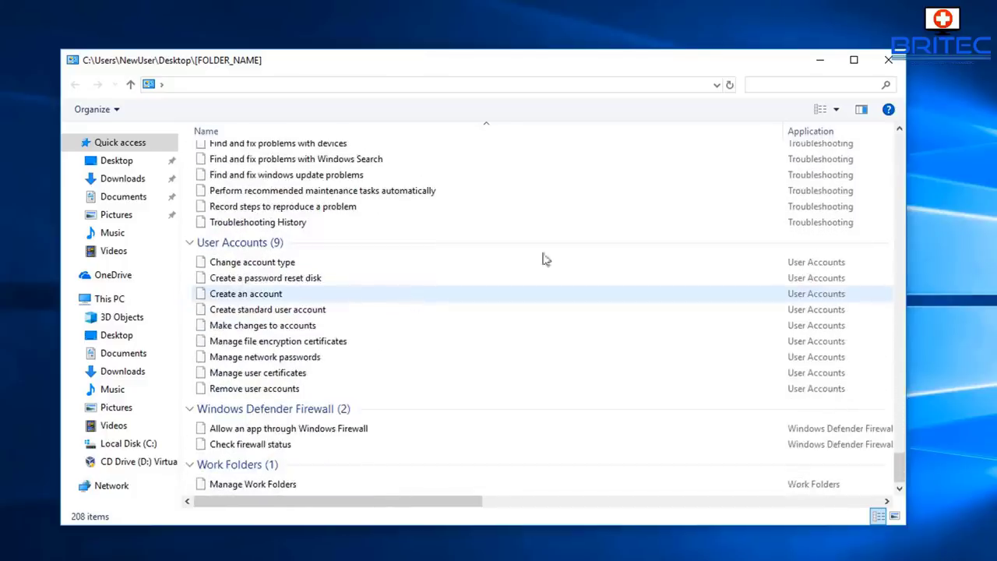
left_click(889, 60)
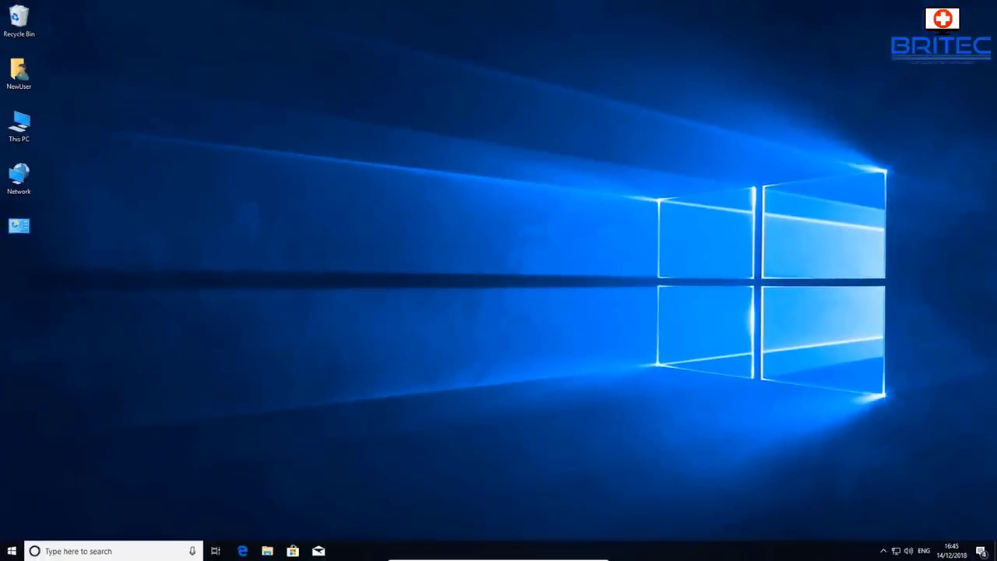
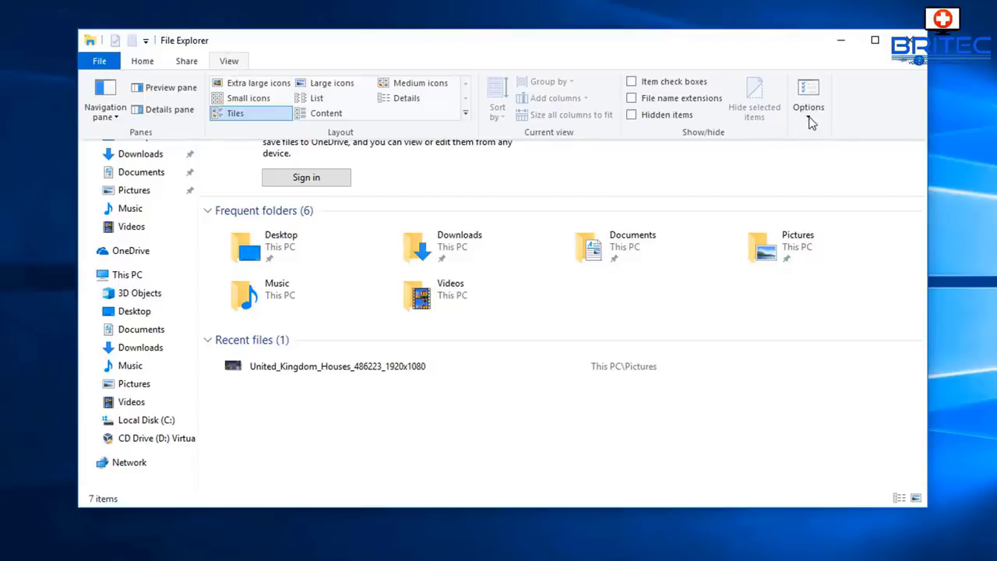
- Set File Explorer to open to This PC in Folder Options and apply the change
left_click(810, 92)
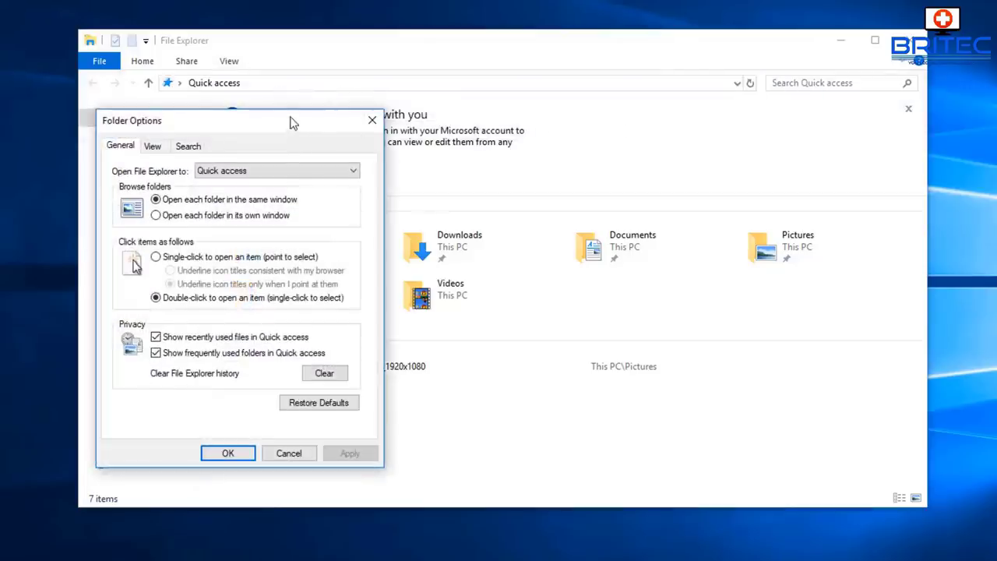
left_click_drag(292, 123, 559, 116)
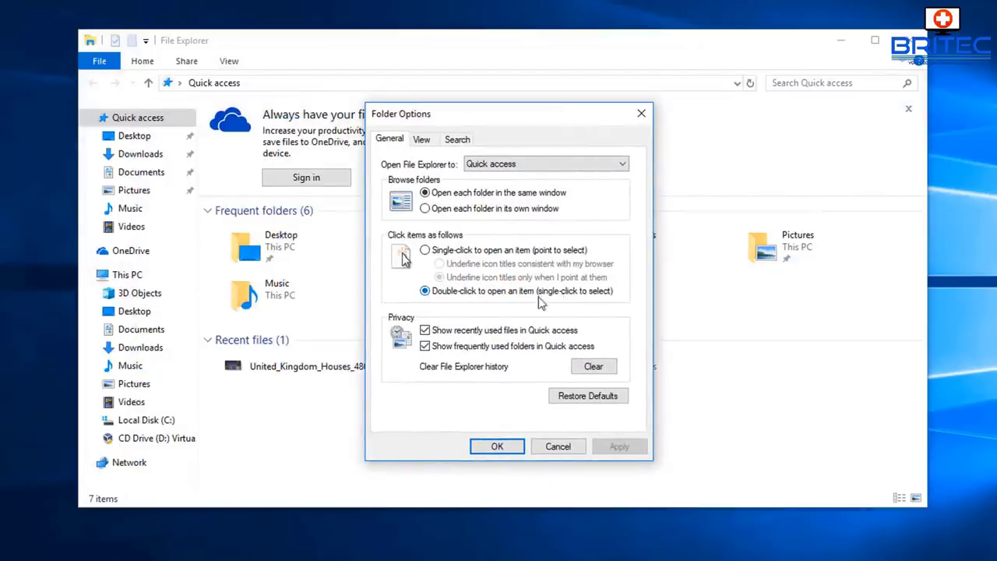
left_click(604, 167)
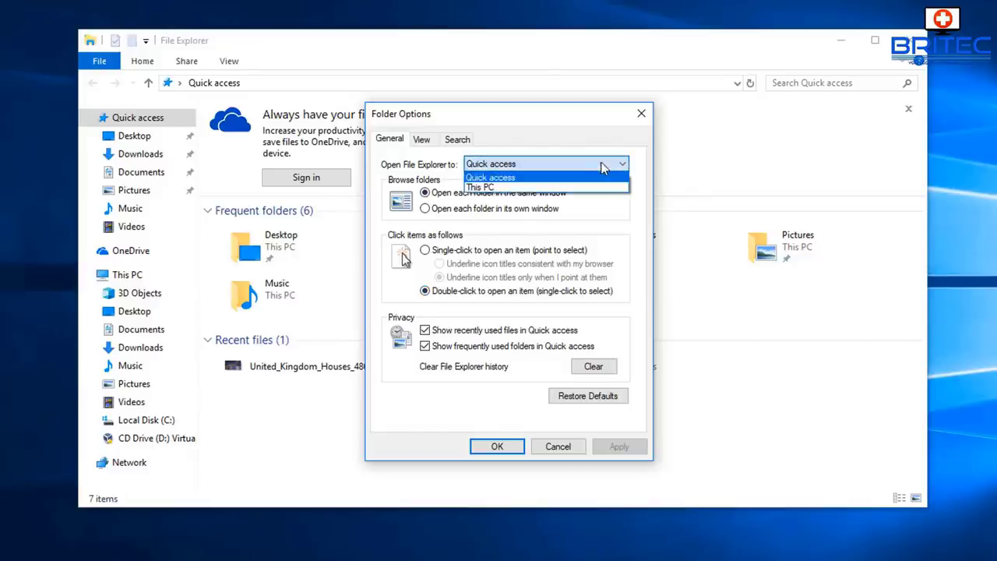
left_click(530, 189)
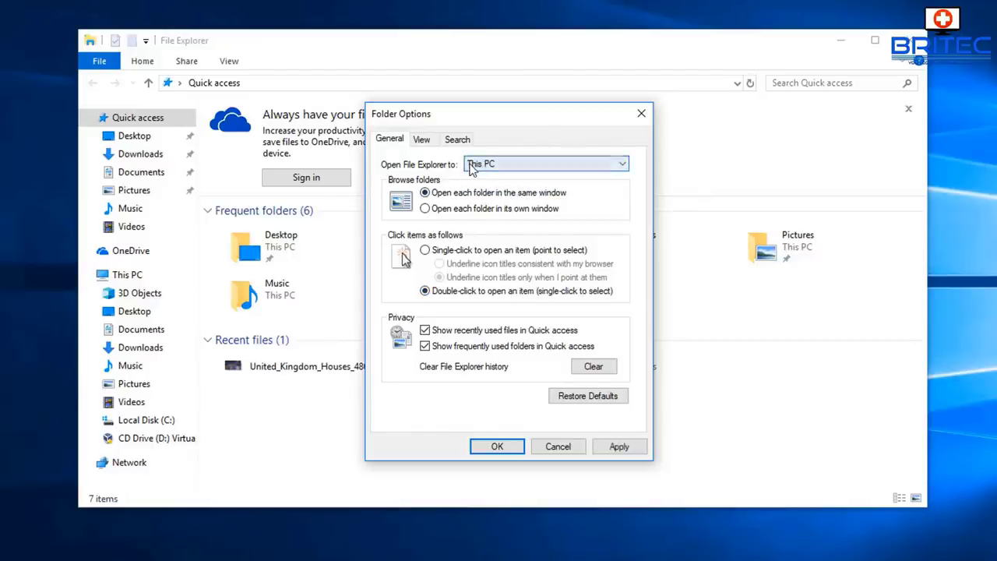
left_click(621, 448)
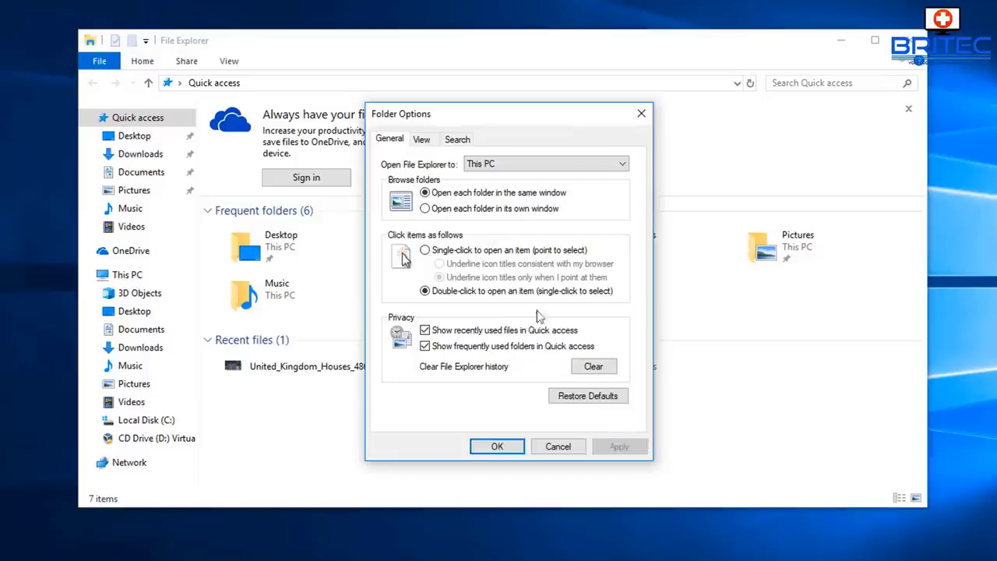
- Show hidden files, folders and drives, stop hiding extensions for known file types, apply both settings, and close File Explorer
left_click(422, 141)
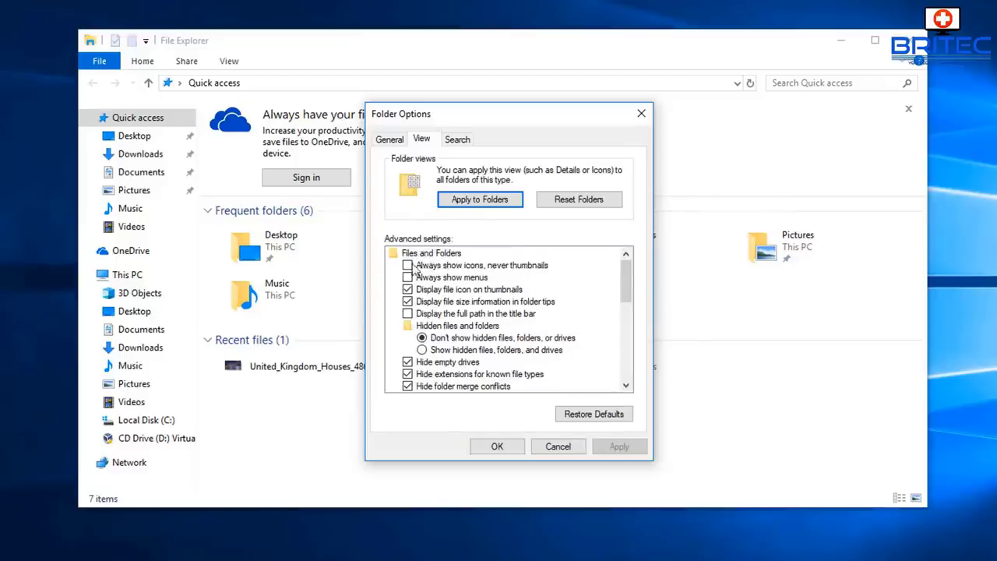
left_click(422, 349)
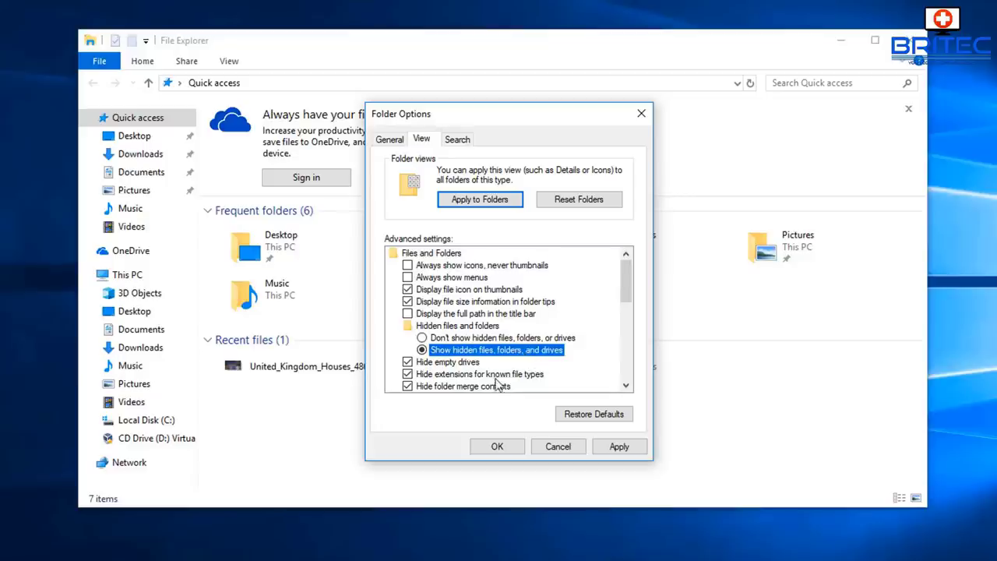
left_click(408, 377)
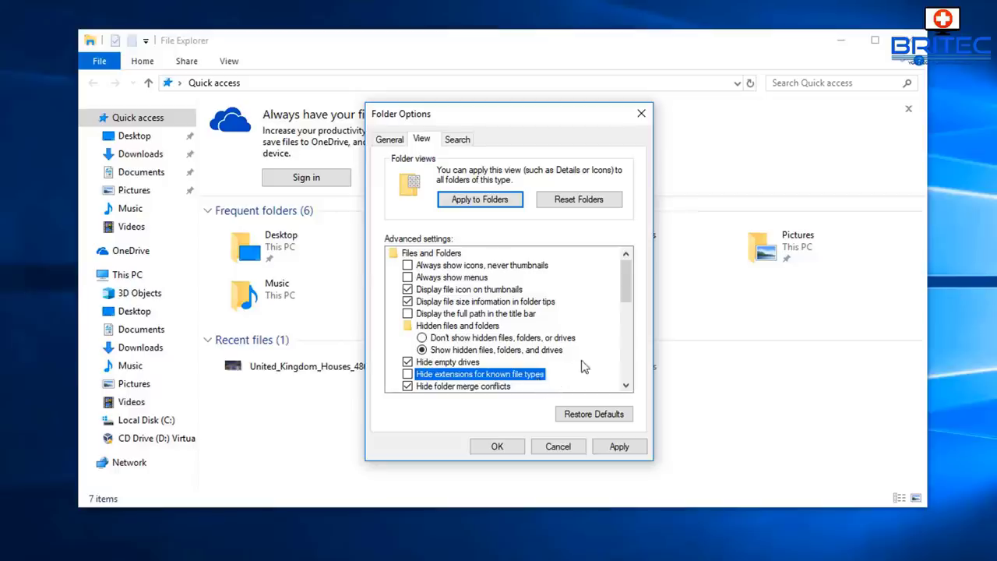
left_click_drag(624, 300, 628, 321)
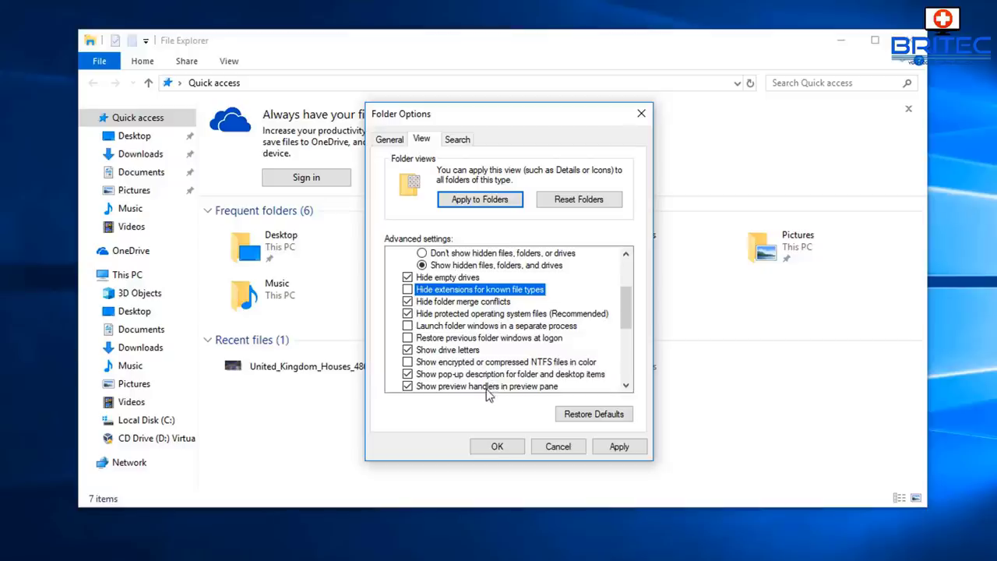
left_click(618, 446)
left_click(496, 447)
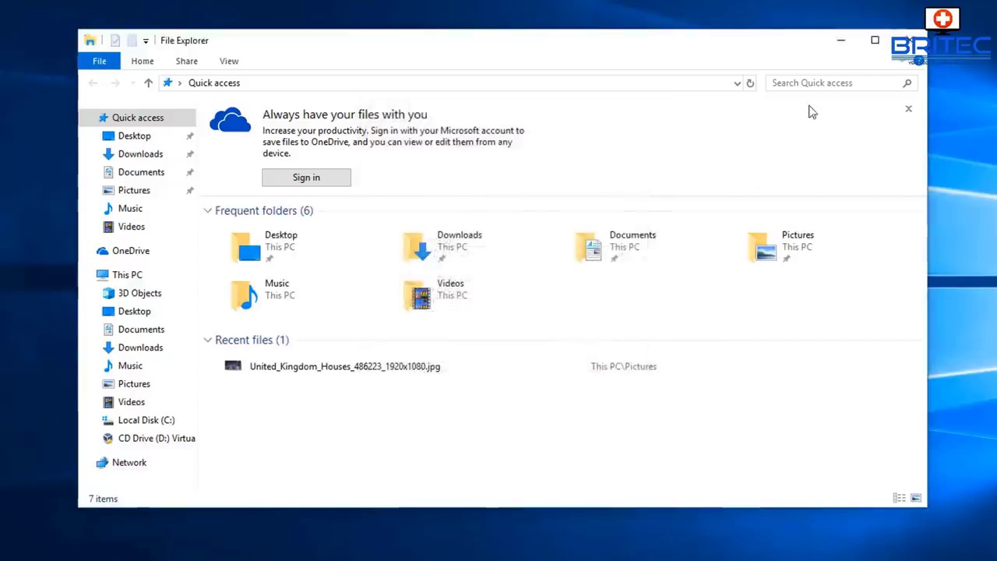
left_click(917, 47)
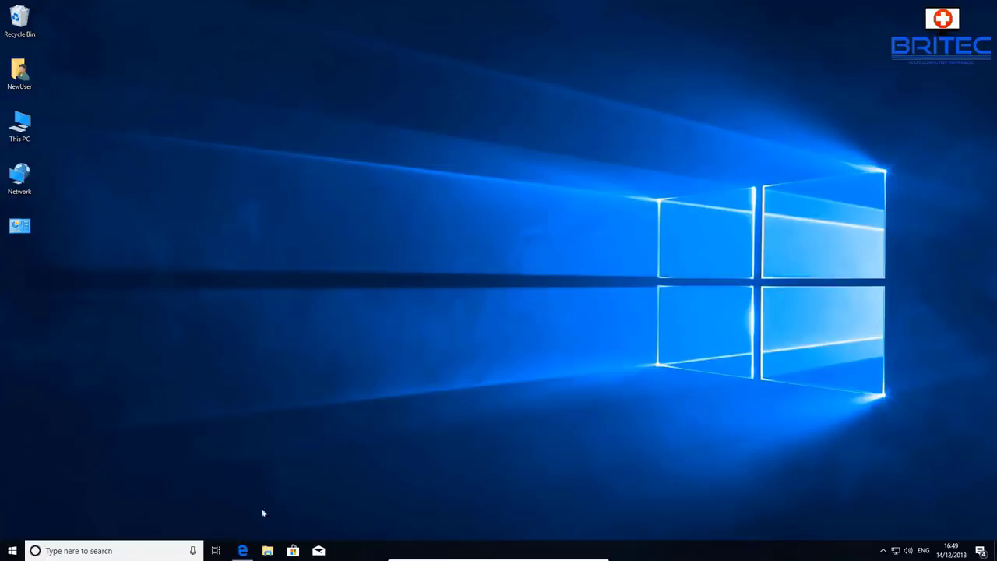
- Switch to Microsoft Edge and select Chrome, 7-Zip and Everything on ninite.com, leaving .NET 4.7.2 unselected
left_click(242, 551)
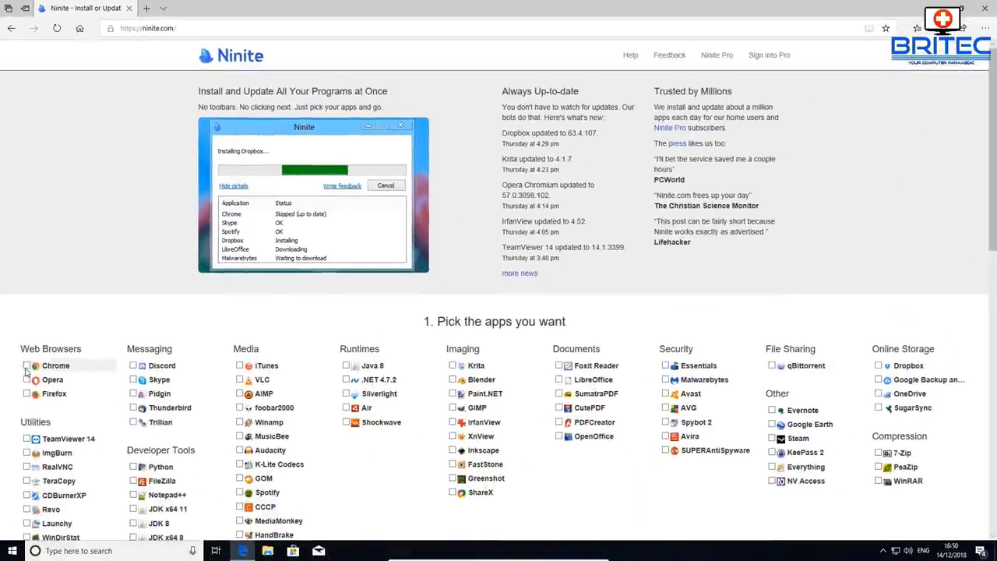
left_click(25, 367)
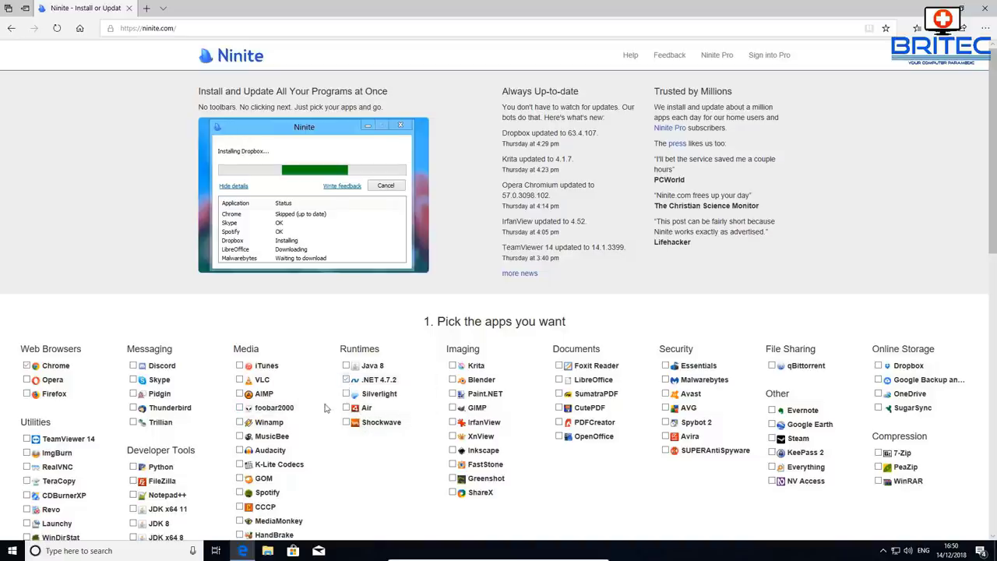
left_click(364, 382)
left_click(348, 381)
left_click(881, 453)
left_click(771, 467)
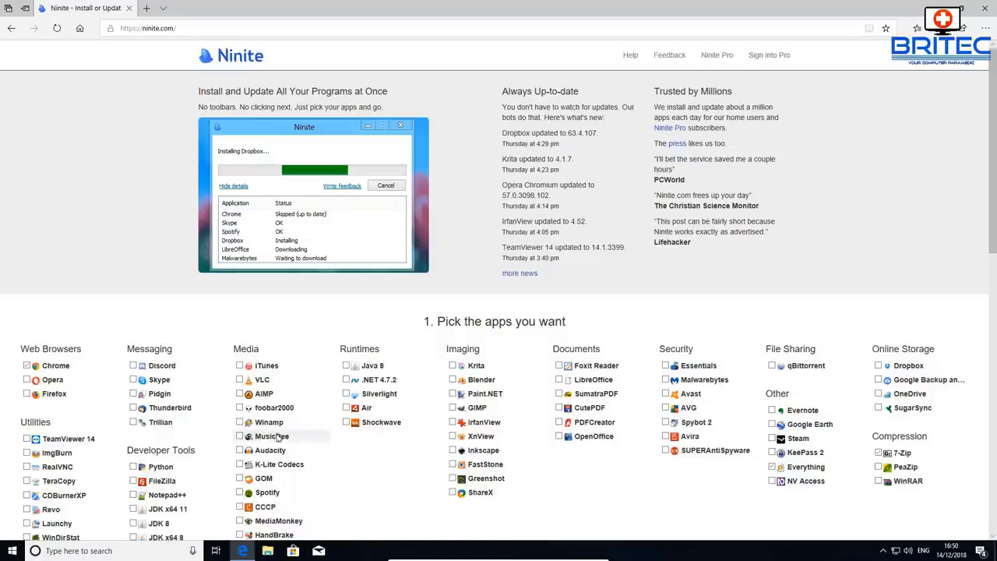
scroll(281, 456, "down", 1)
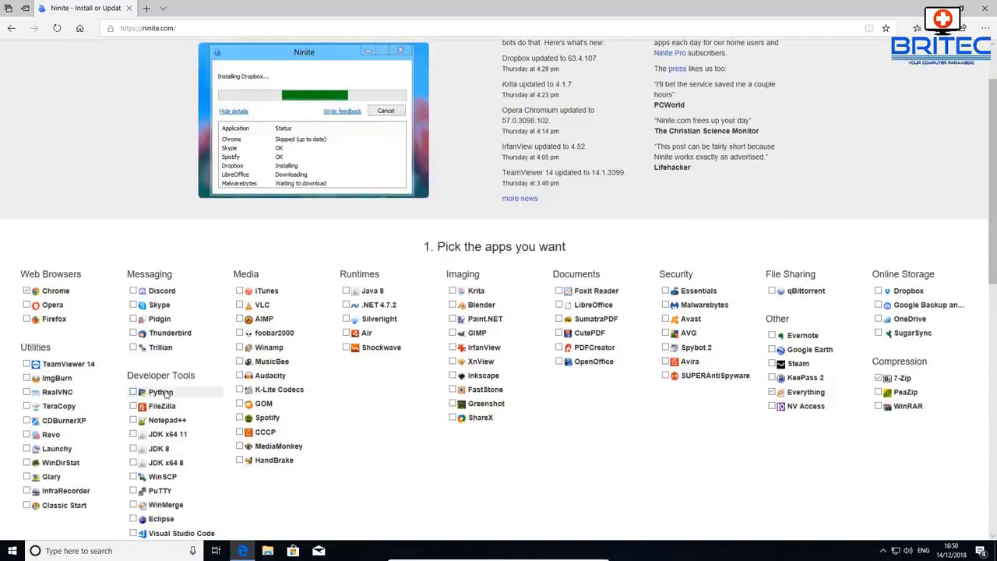
scroll(172, 470, "down", 1)
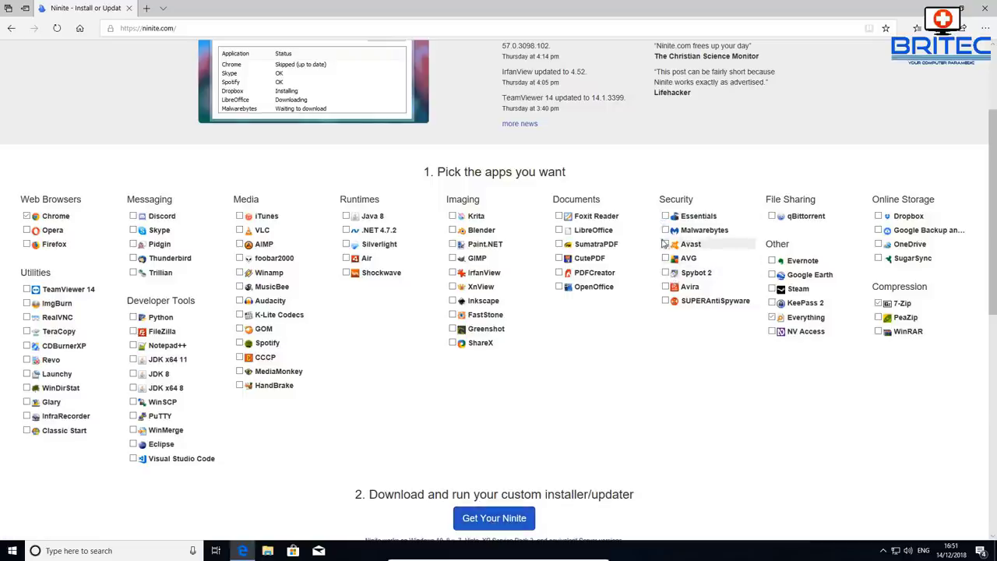
- Download and run the custom Ninite installer, allow it to make changes, and close it once the apps are installed
left_click(499, 518)
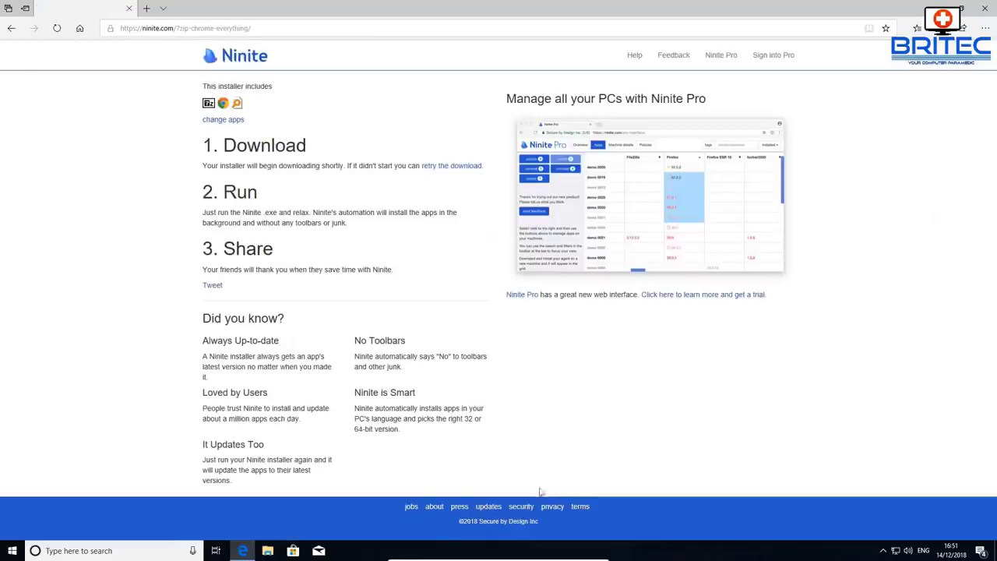
left_click(448, 167)
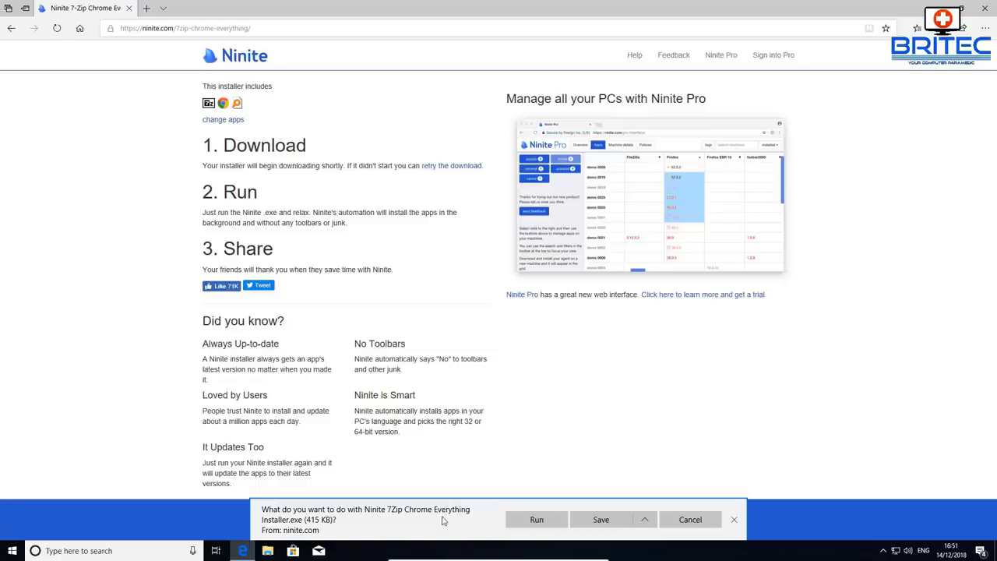
left_click(533, 520)
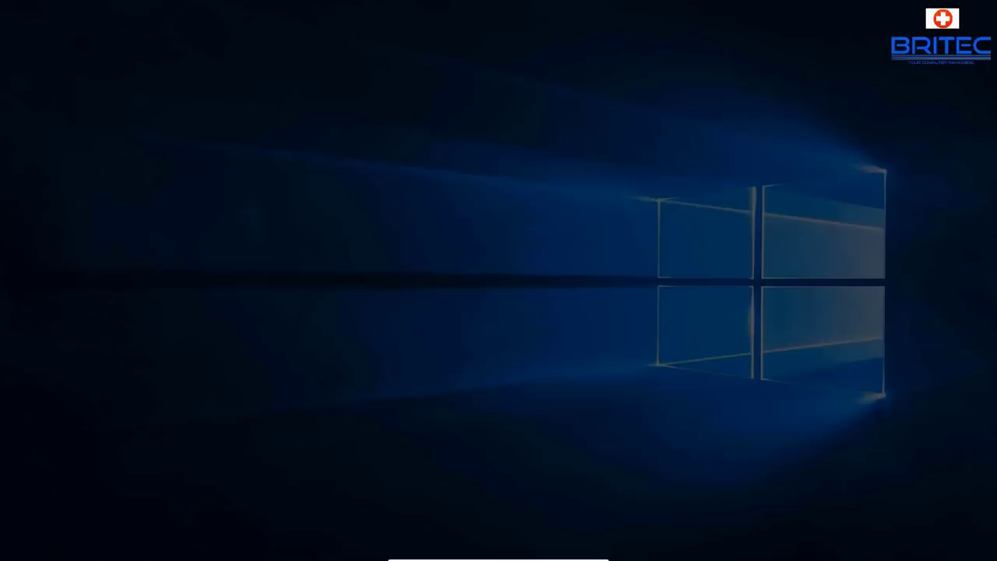
left_click(460, 347)
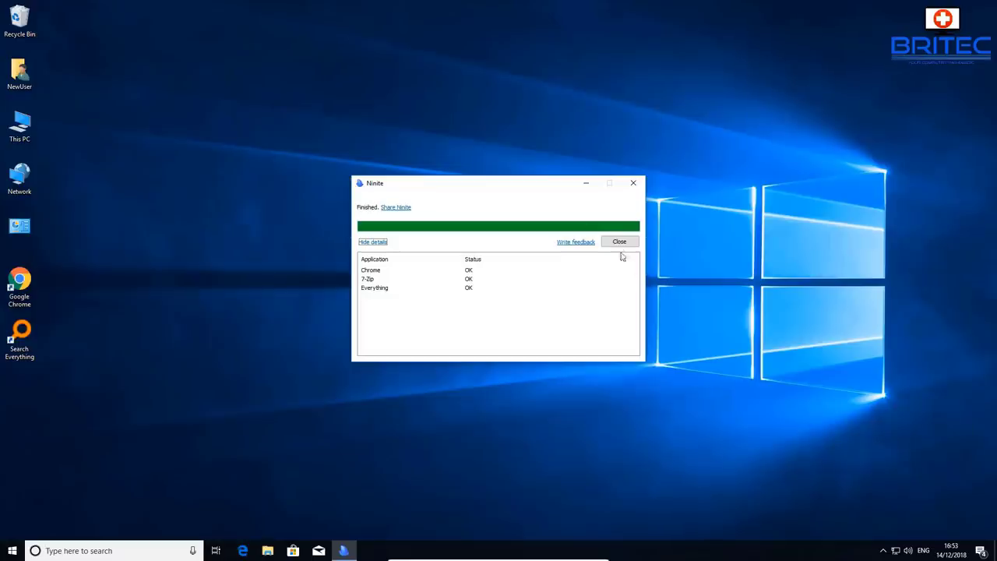
left_click(619, 242)
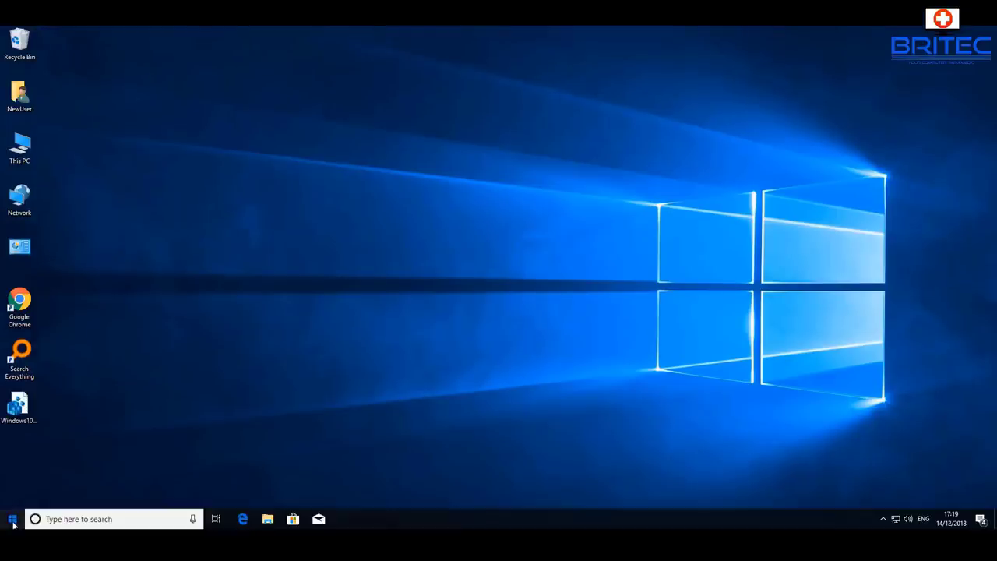
- Open the Default apps page in the Apps section of Windows Settings
left_click(12, 520)
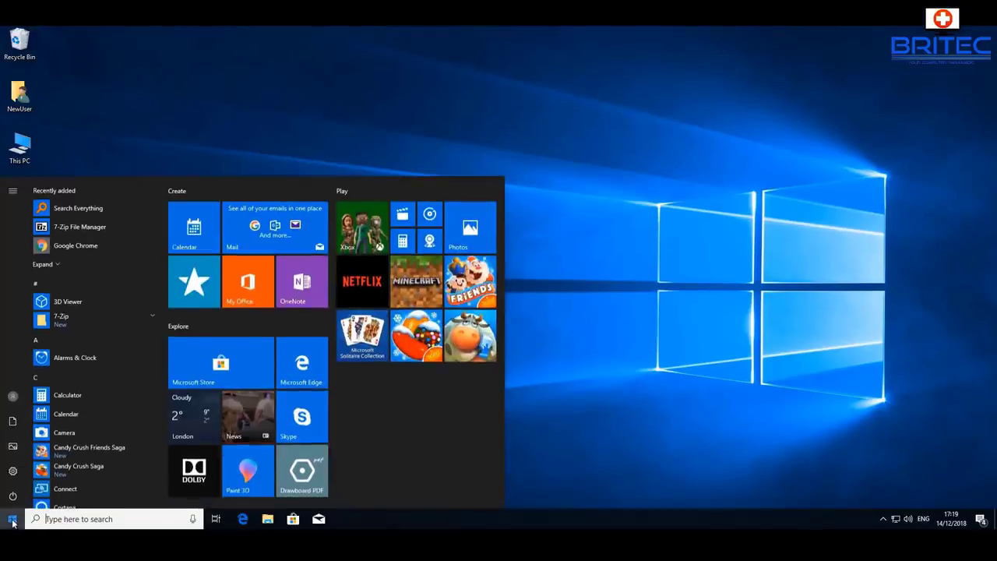
left_click(12, 472)
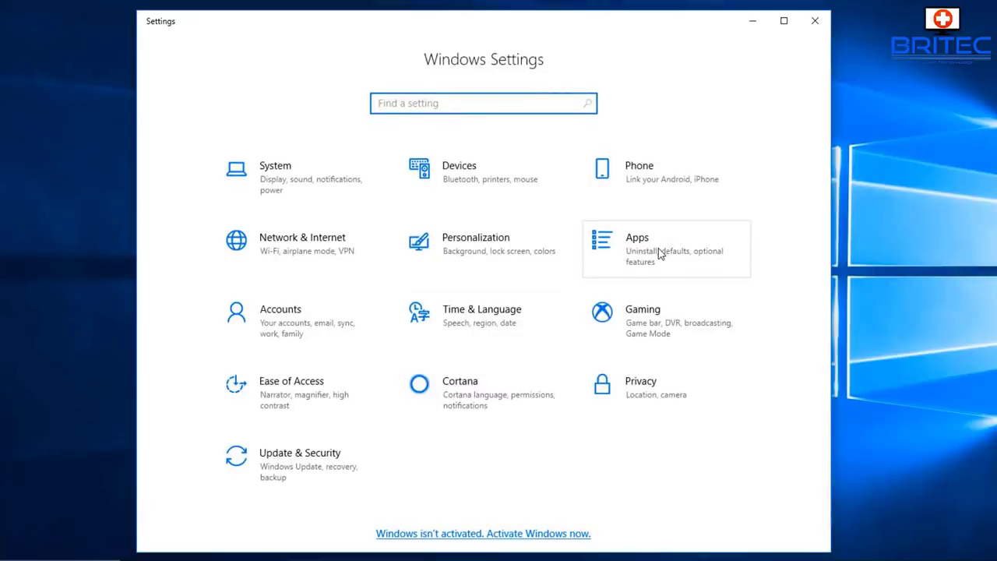
left_click(659, 253)
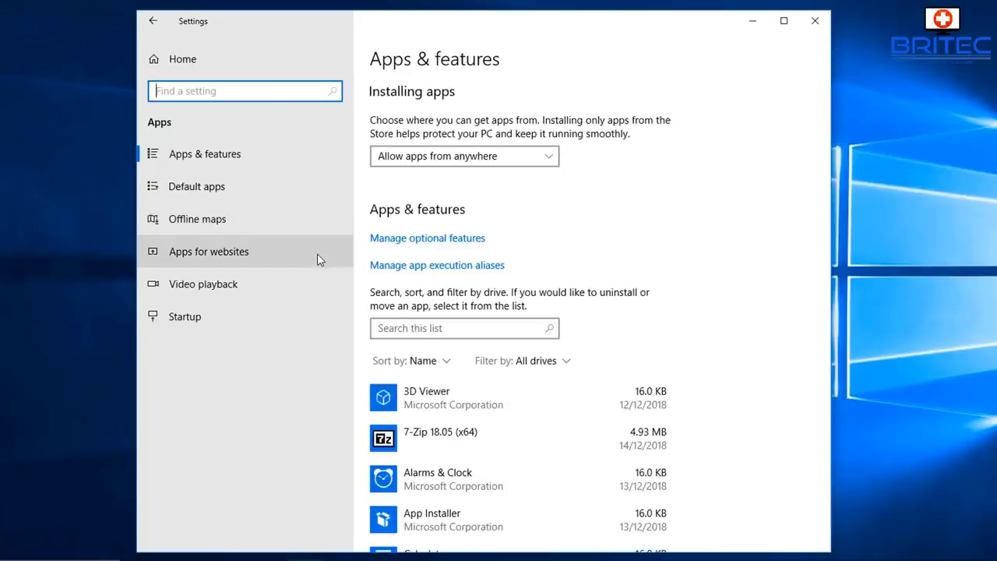
left_click(219, 197)
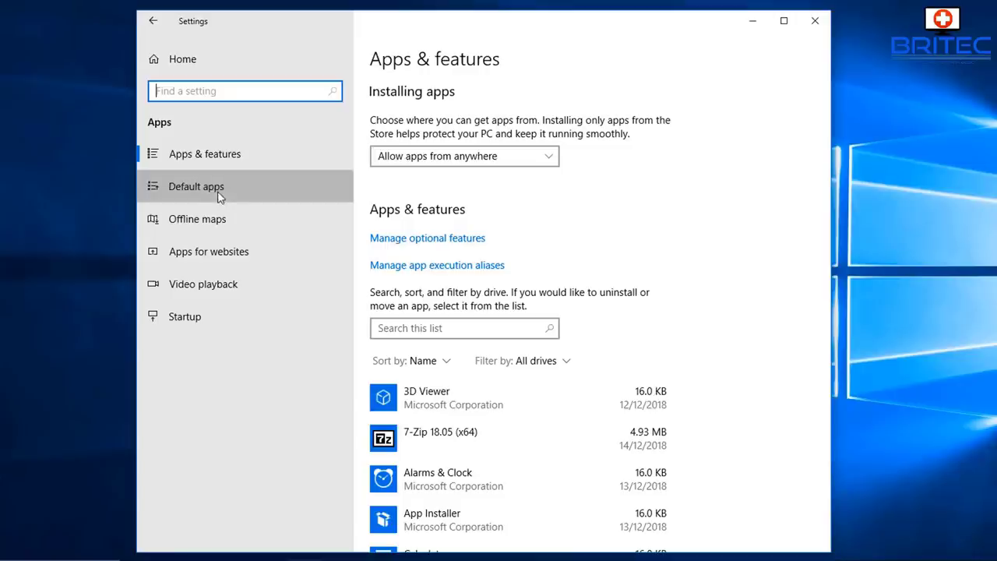
left_click(225, 195)
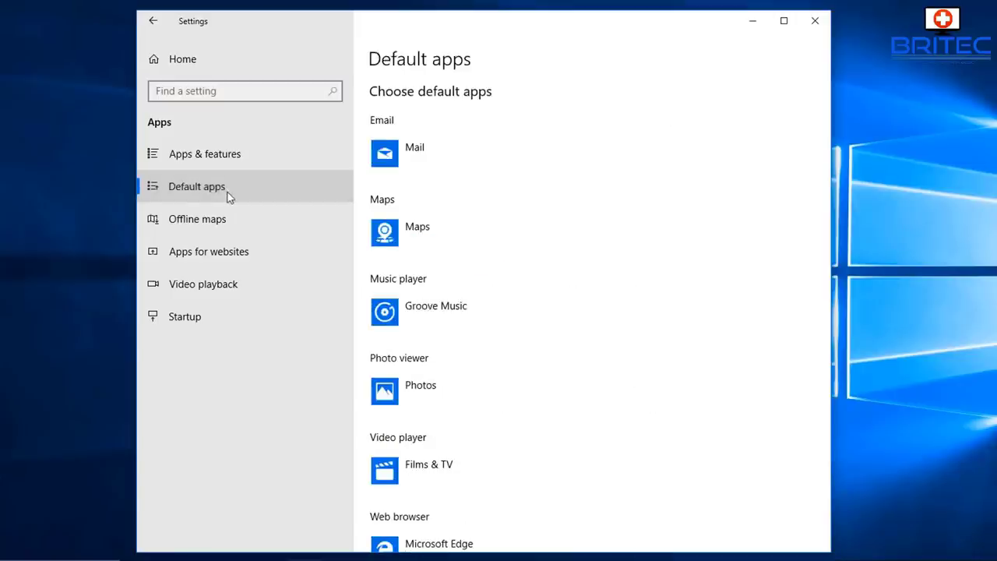
- Change the default web browser to Google Chrome, choosing to switch anyway, and close Settings
scroll(573, 284, "down", 5)
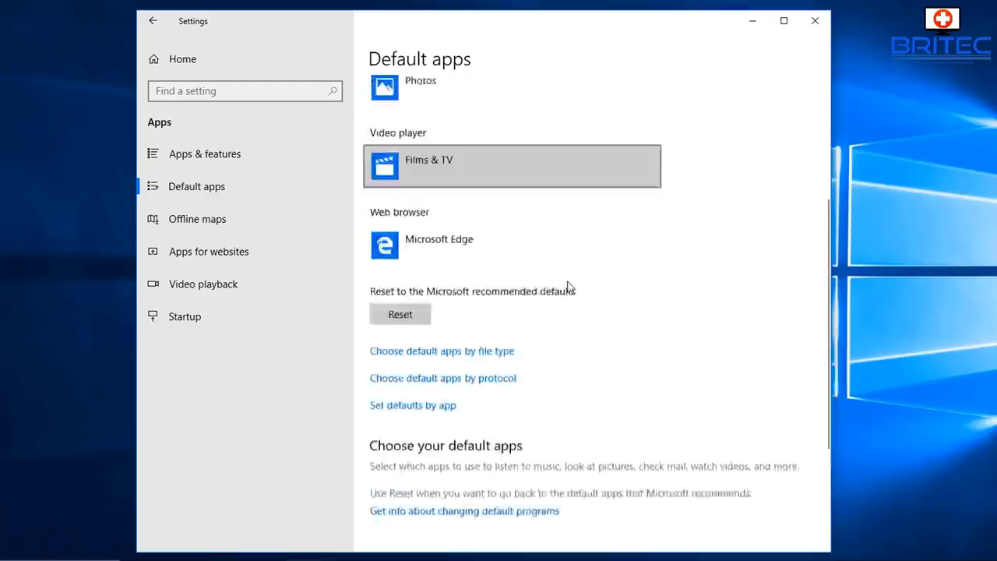
scroll(561, 285, "up", 1)
left_click(428, 219)
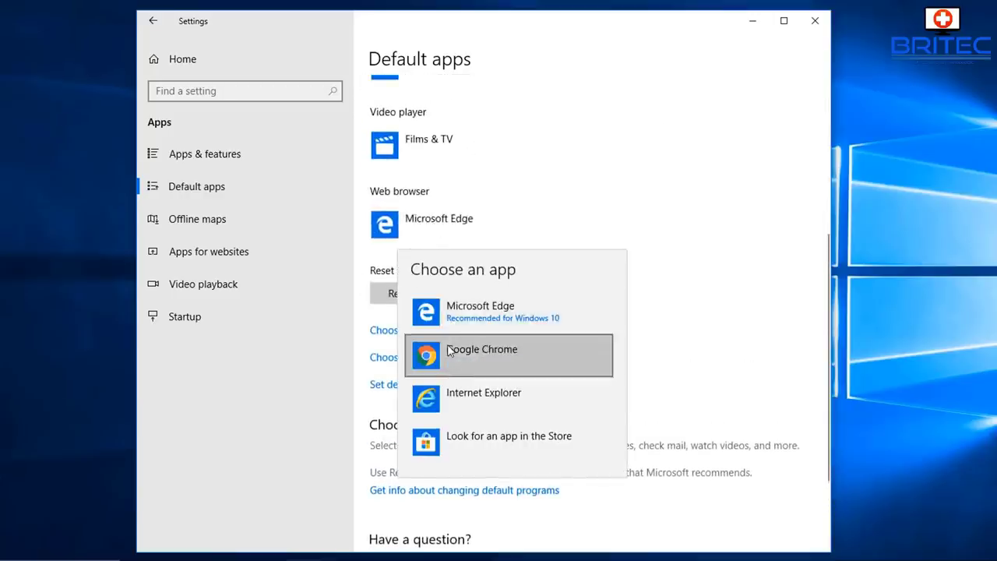
left_click(451, 351)
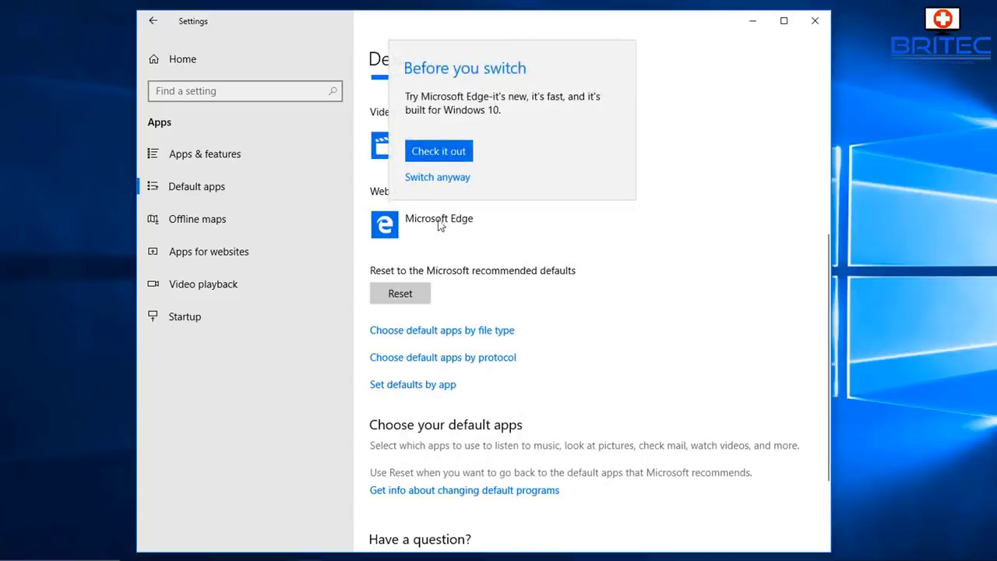
left_click(433, 179)
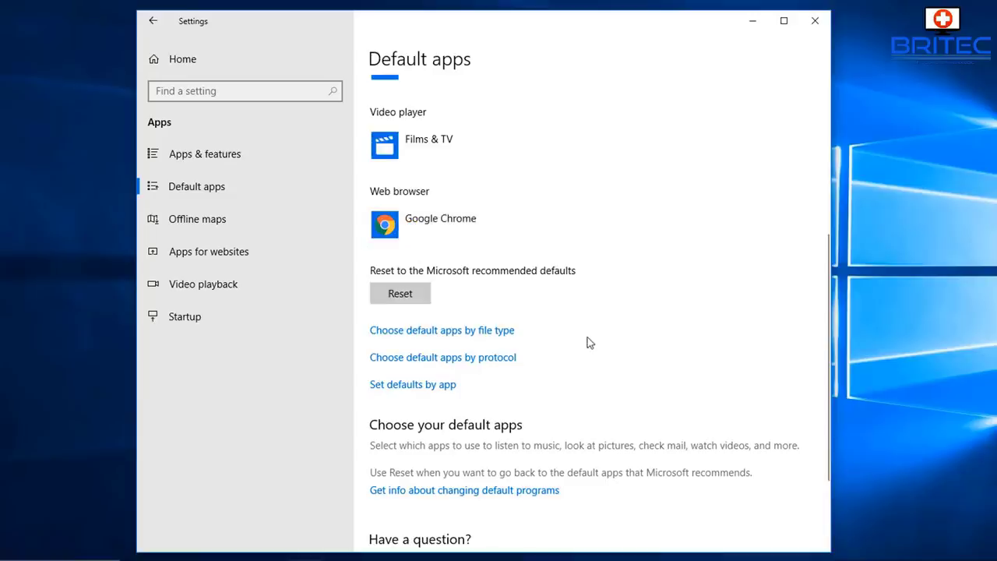
scroll(588, 341, "down", 3)
scroll(586, 342, "up", 6)
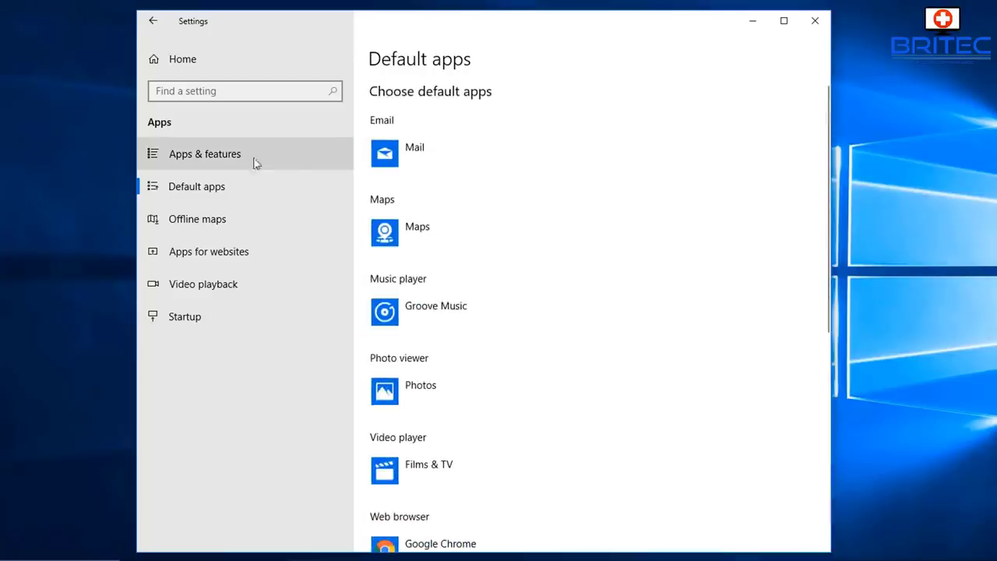
left_click(816, 21)
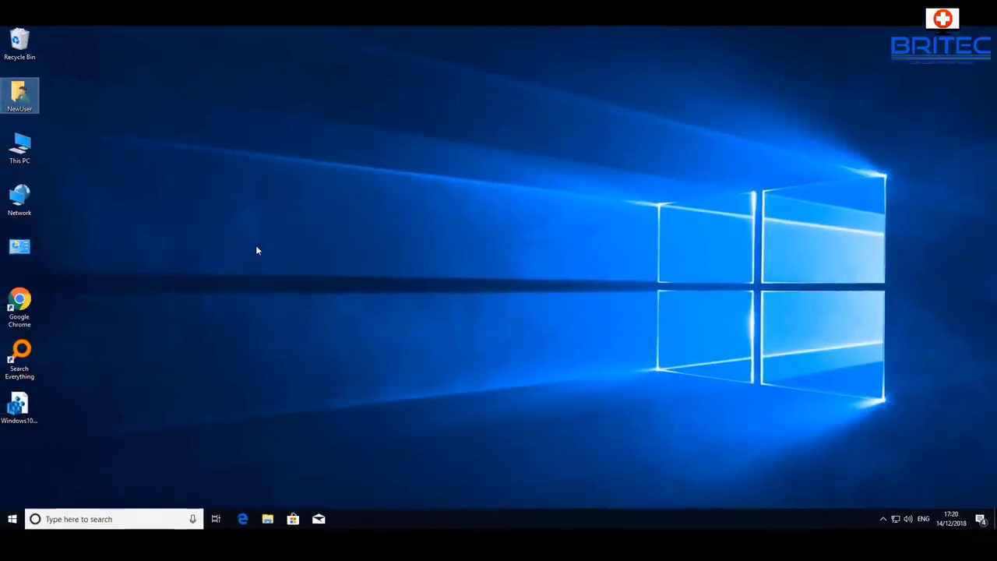
- Unpin Microsoft Edge from the taskbar
right_click(245, 520)
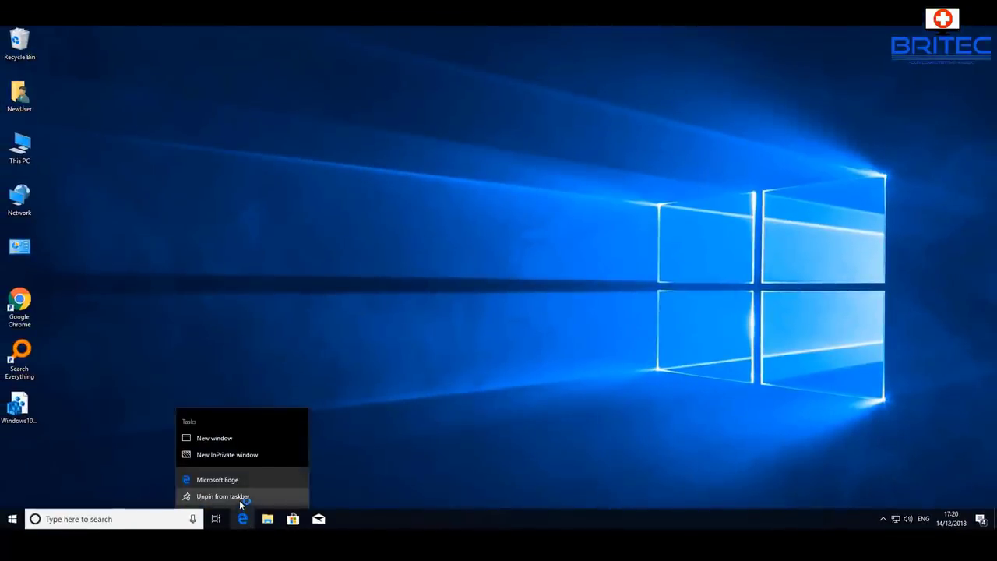
left_click(240, 497)
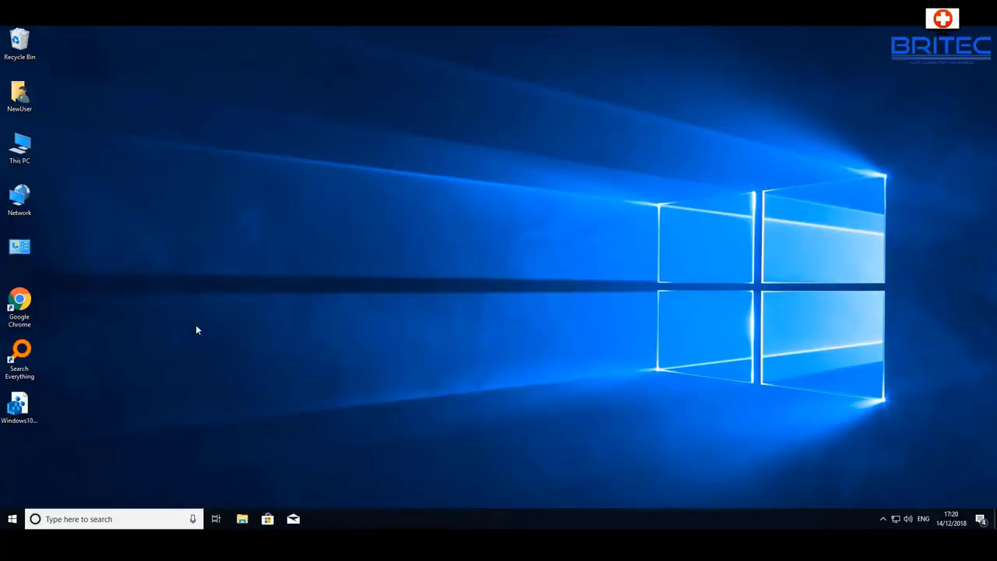
- Pin Google Chrome from the desktop to the taskbar
left_click(29, 308)
right_click(29, 308)
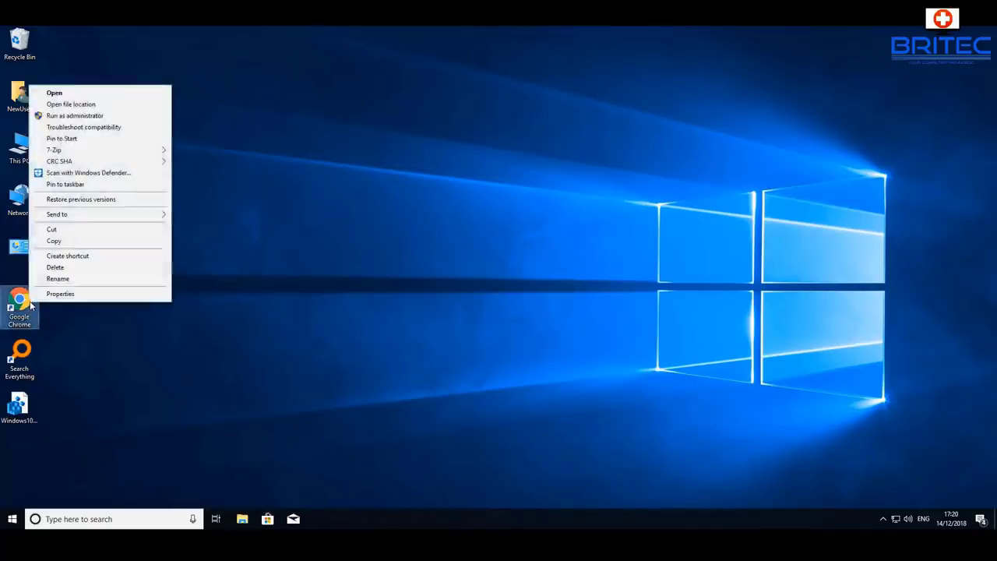
mouse_move(80, 220)
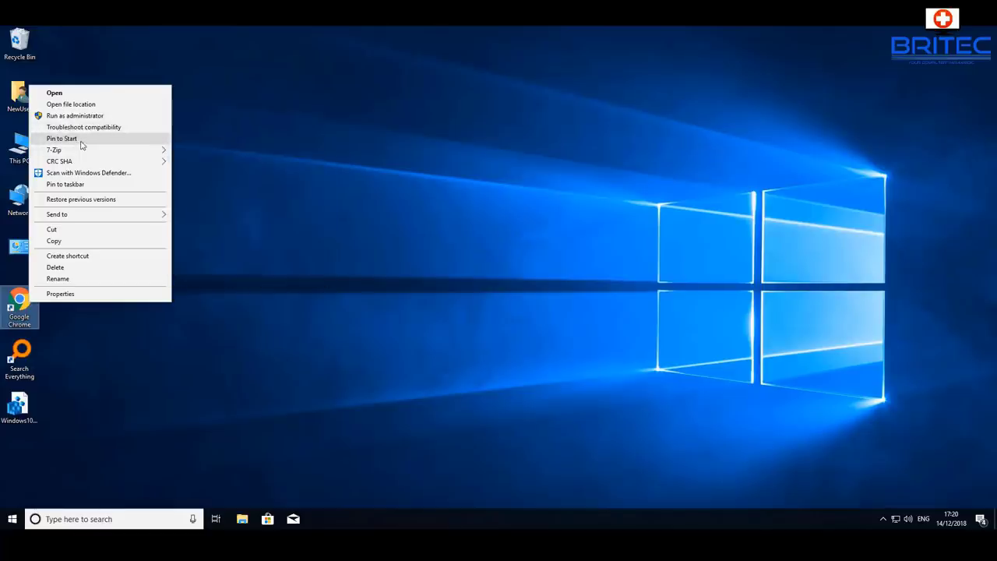
left_click(72, 187)
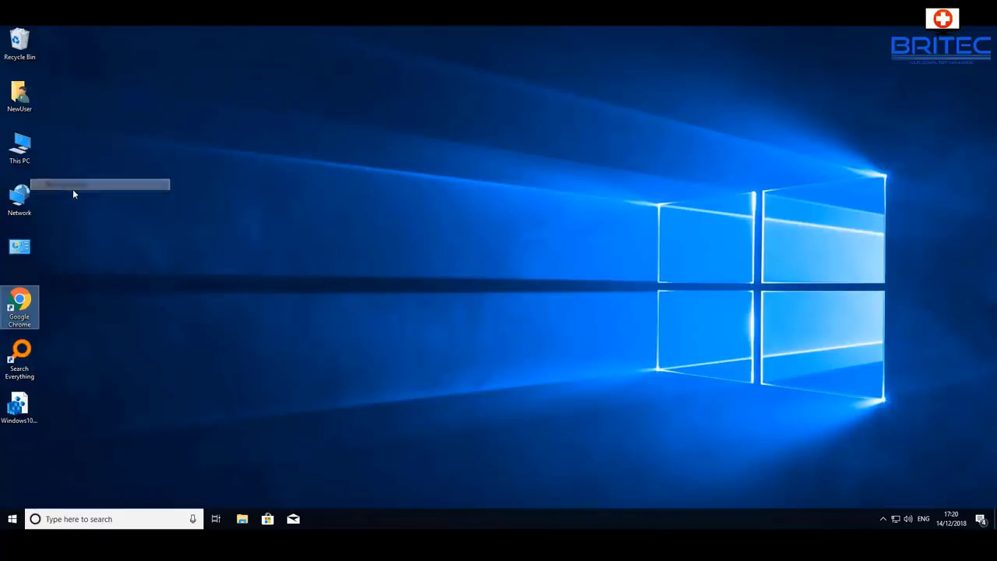
left_click(240, 307)
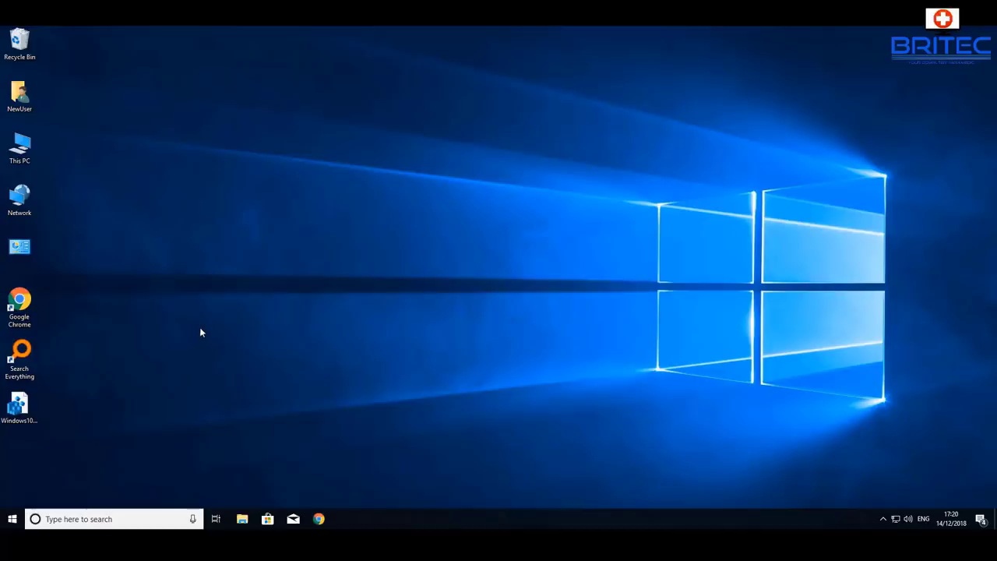
- Merge the desktop file Windows10-RestorePhotoViewer.reg into the registry, accepting the confirmation, and delete the file
left_click_drag(19, 403, 414, 204)
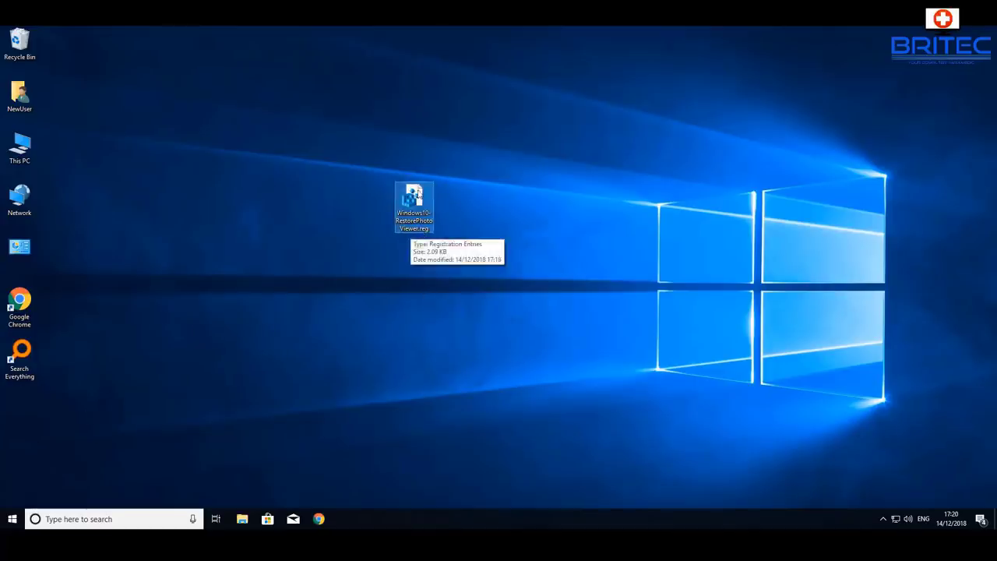
double_click(419, 195)
left_click(445, 343)
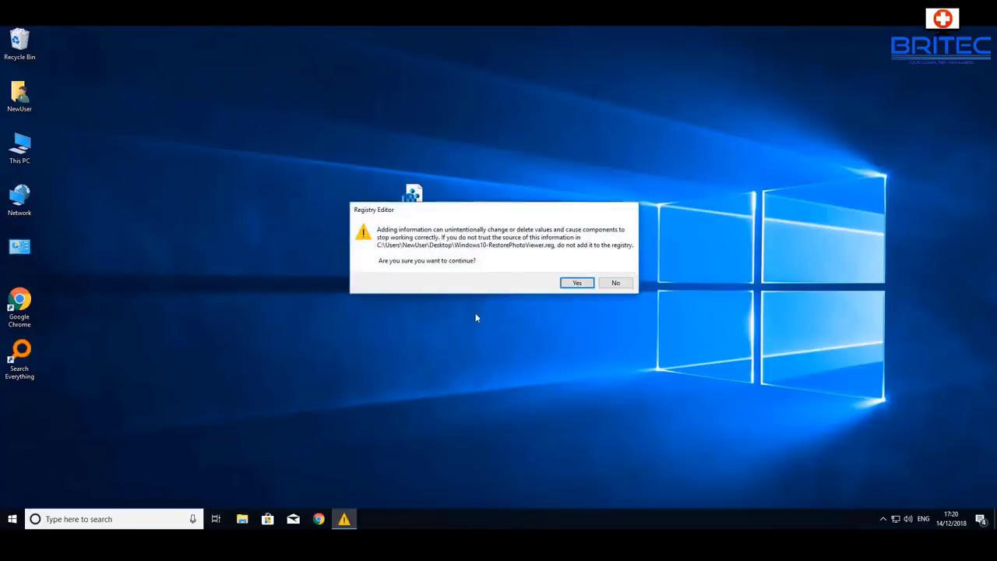
left_click(576, 283)
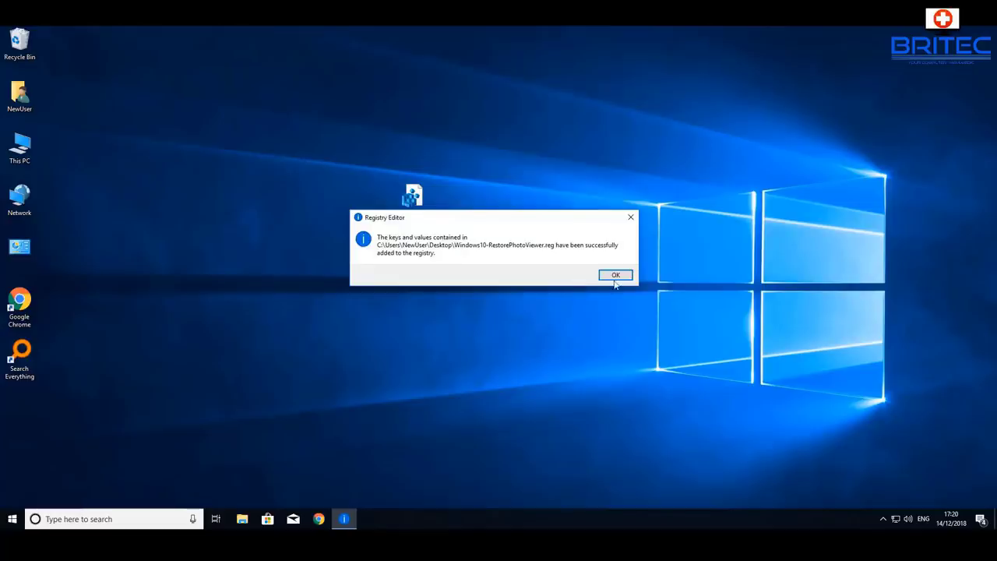
left_click(615, 279)
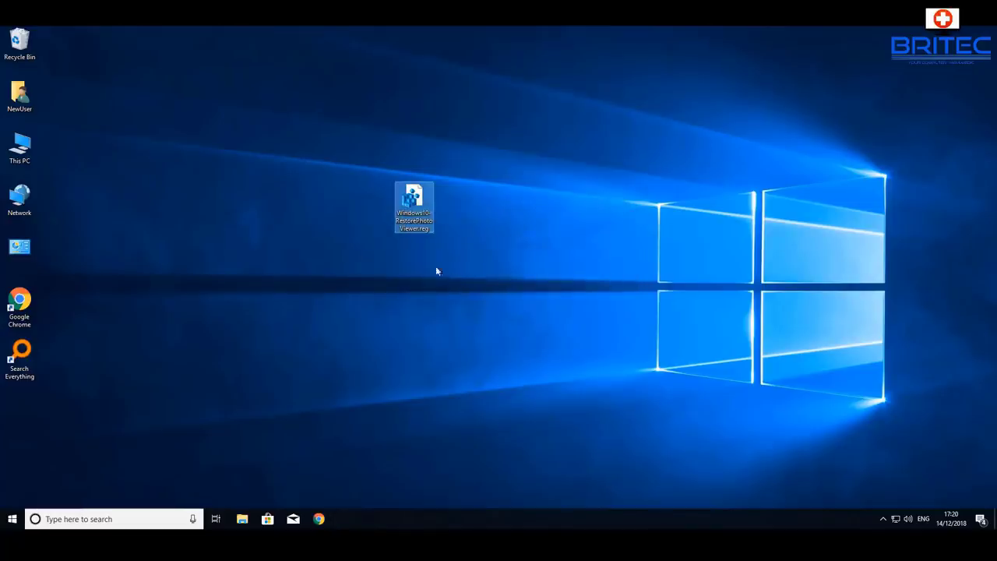
right_click(413, 207)
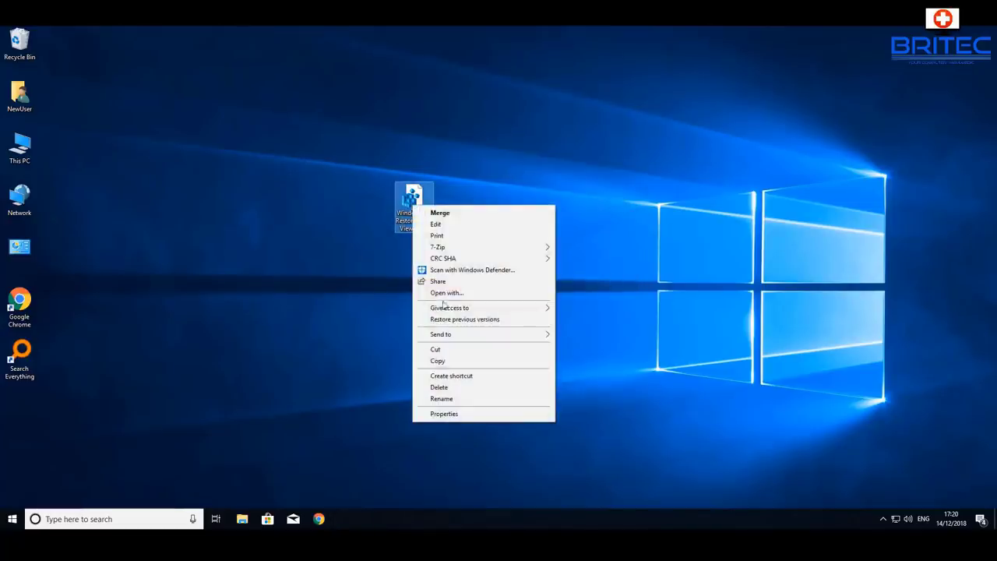
left_click(447, 386)
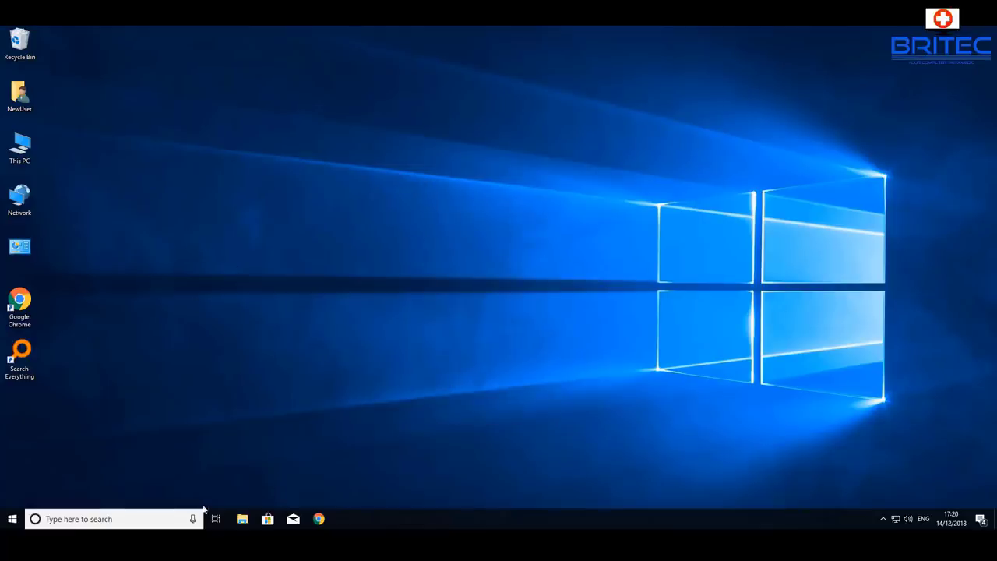
- Open United_Kingdom_Houses_486223_1920x1080.jpg from the Pictures folder with Windows Photo Viewer, without making it the default for .jpg files
left_click(243, 519)
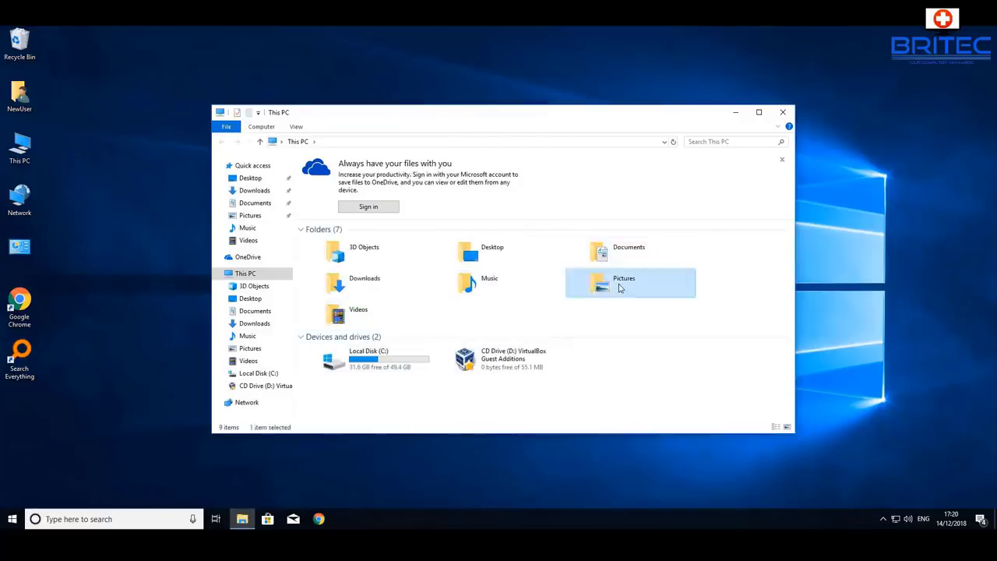
double_click(620, 287)
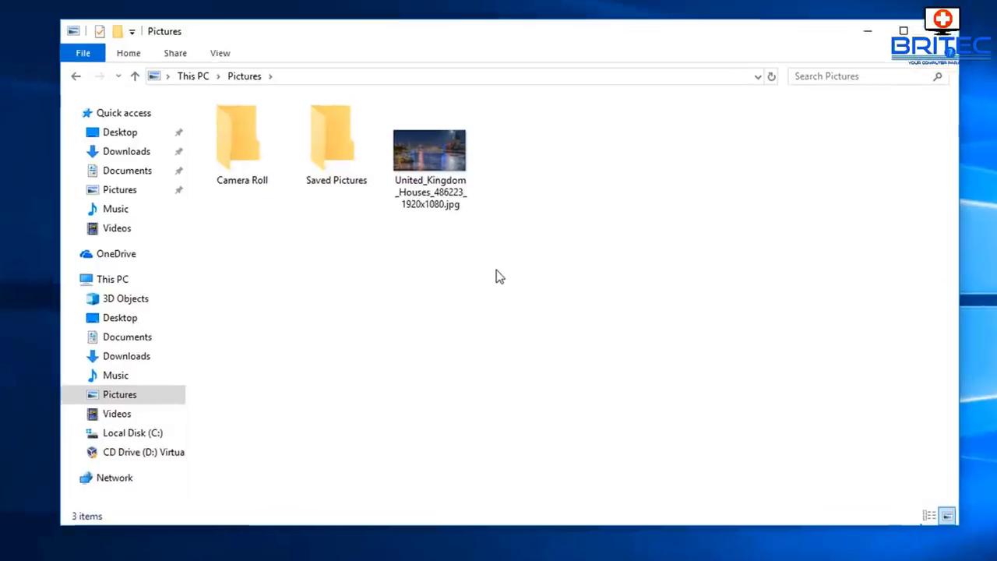
left_click(466, 196)
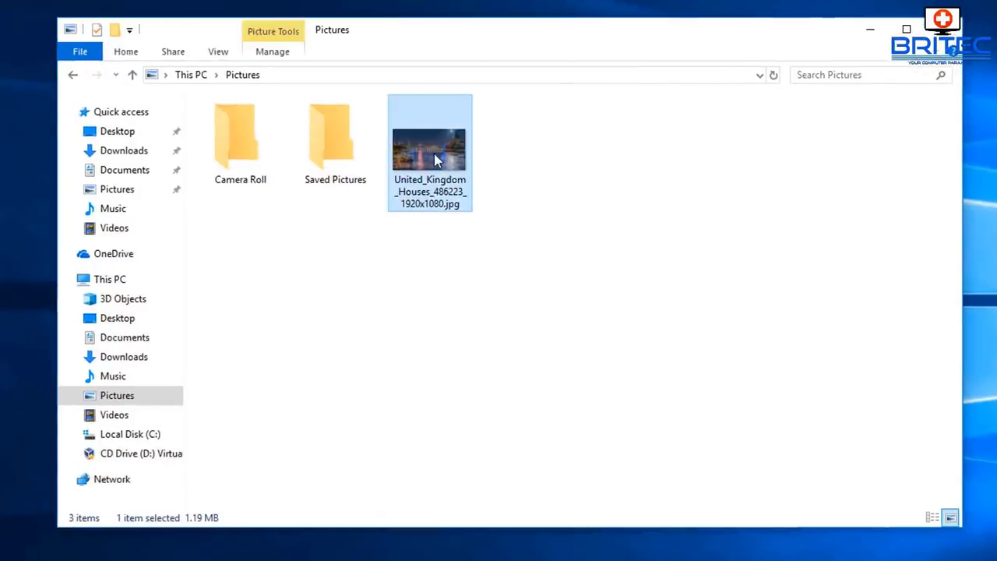
right_click(434, 154)
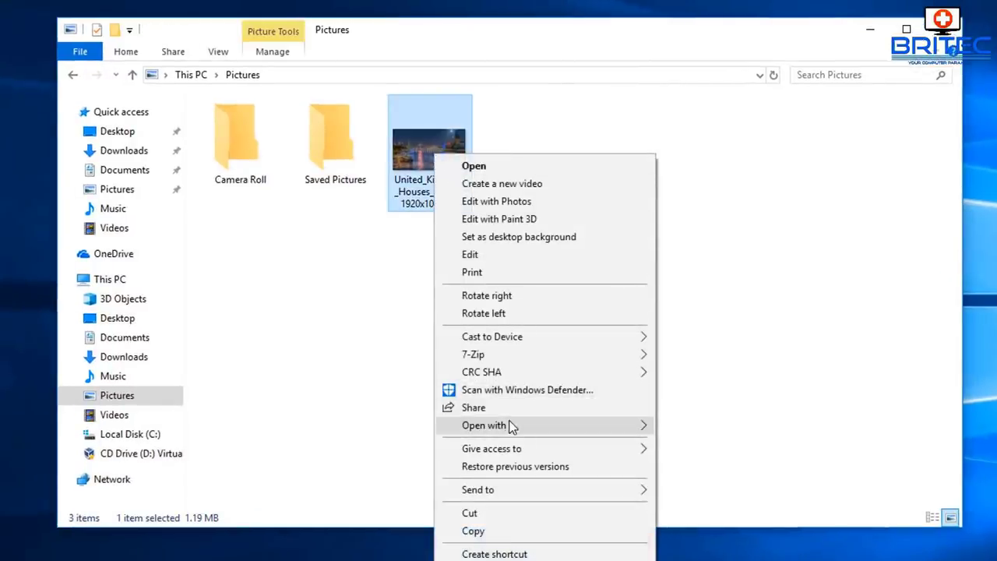
mouse_move(512, 426)
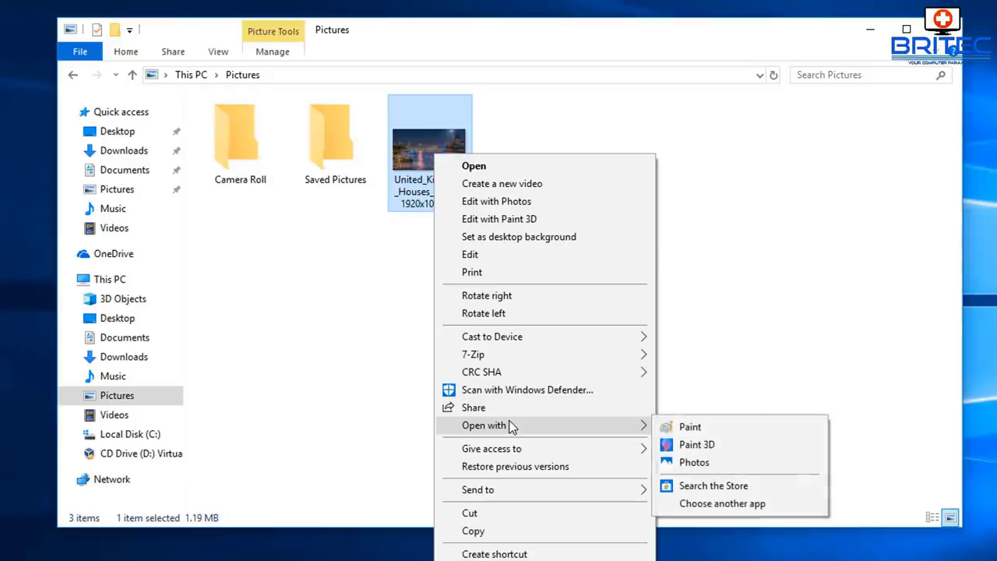
left_click(712, 505)
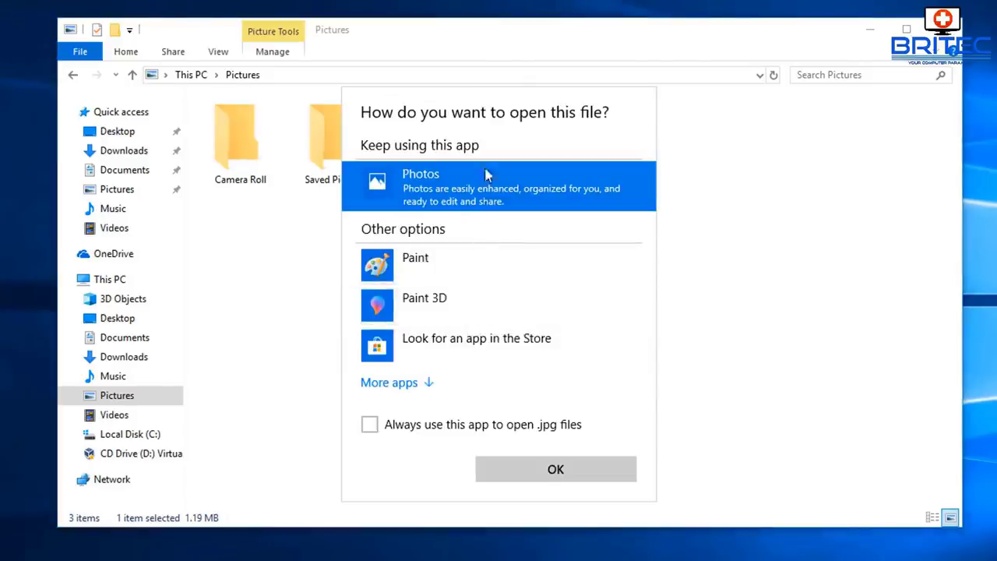
left_click(406, 385)
scroll(538, 339, "down", 4)
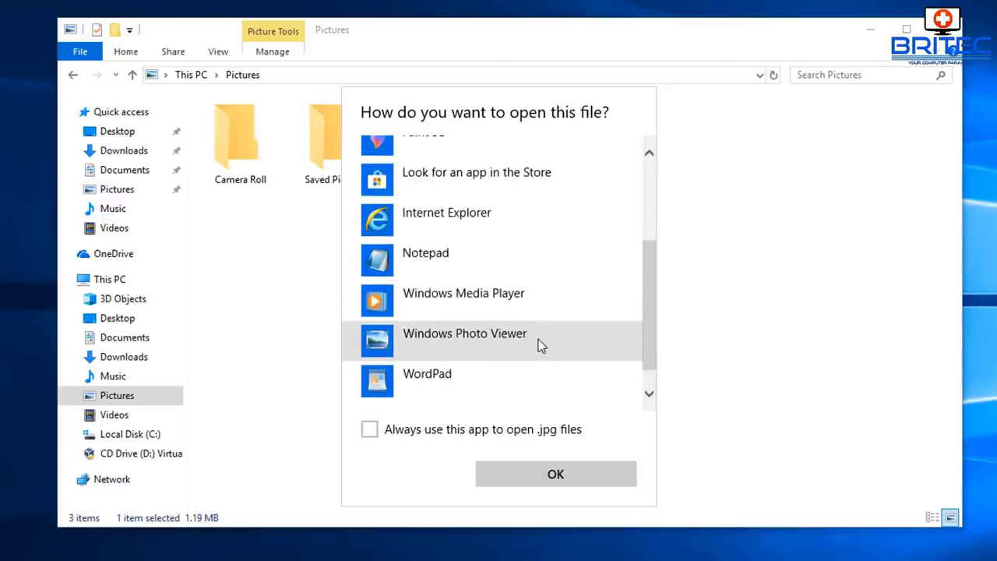
left_click(538, 340)
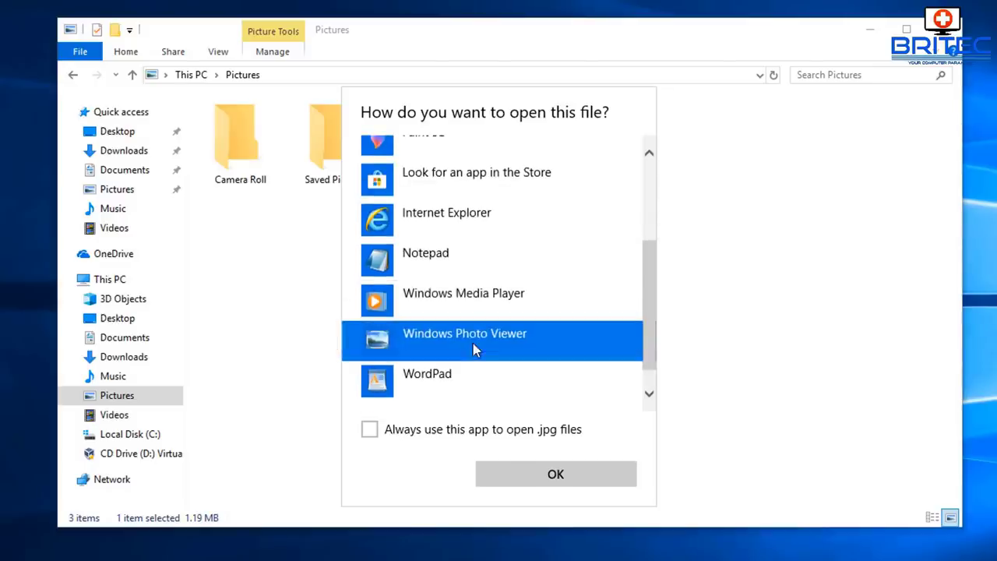
left_click(535, 478)
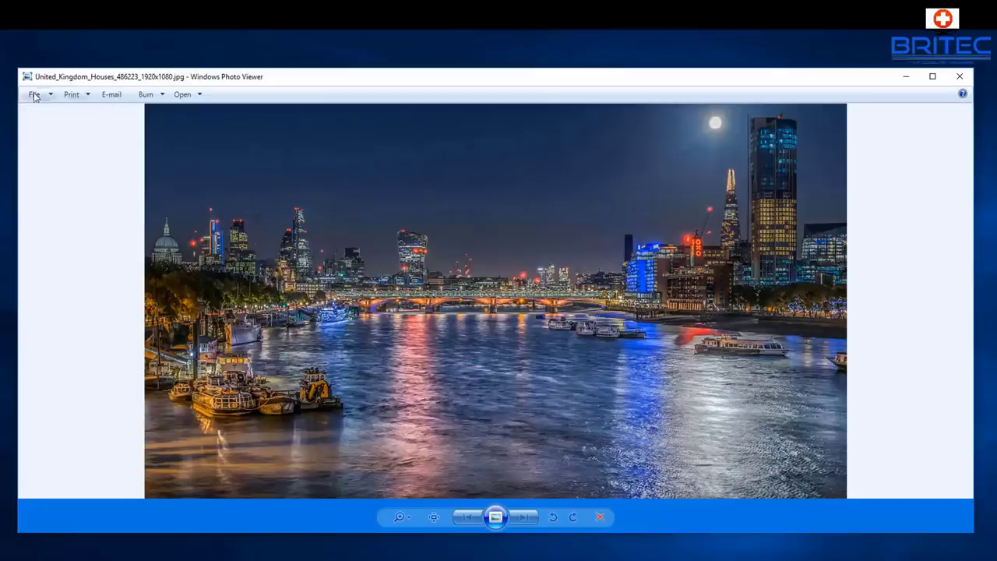
- Look over the Print, Burn and Open options of Windows Photo Viewer, and close the viewer and File Explorer
left_click(88, 96)
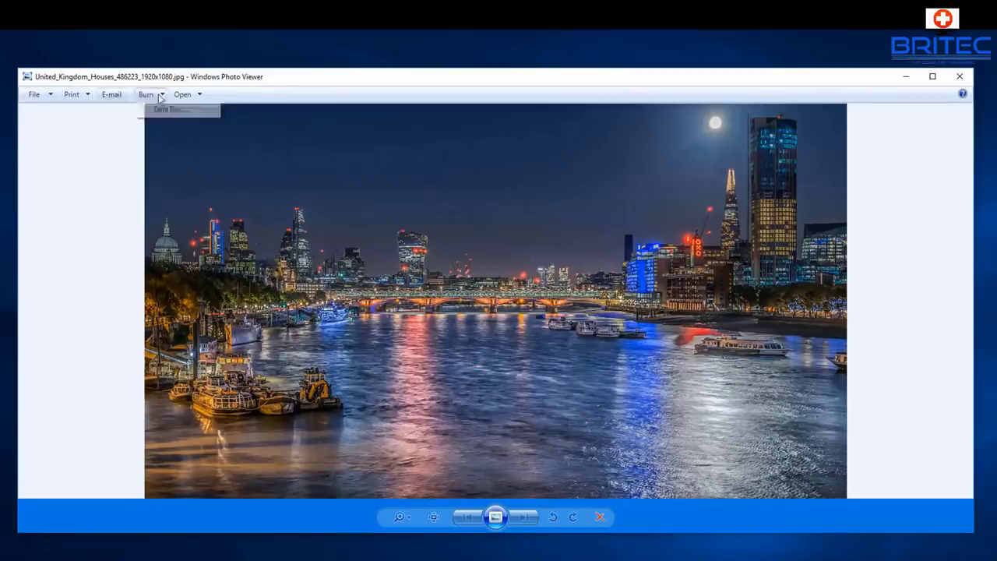
left_click(198, 96)
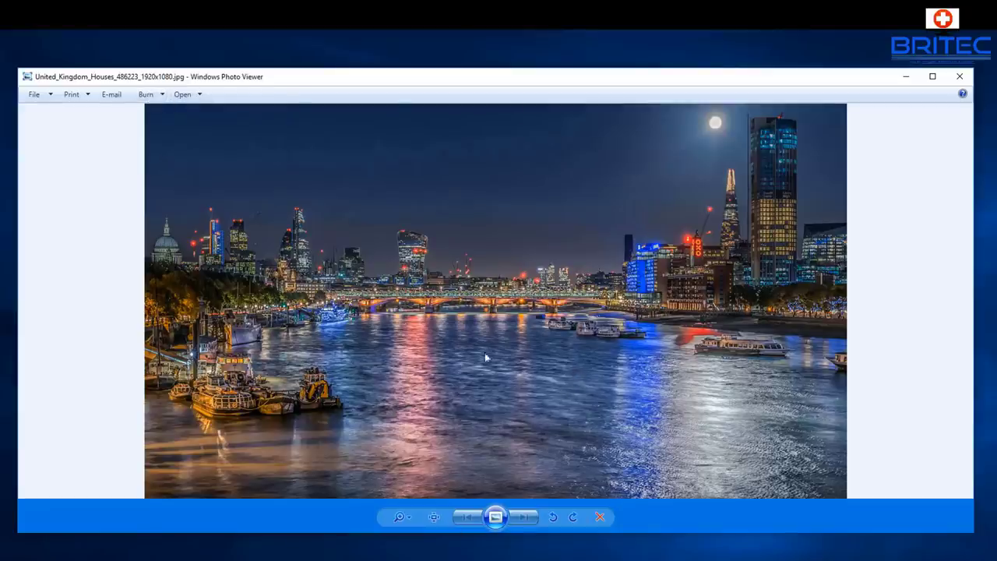
left_click(959, 80)
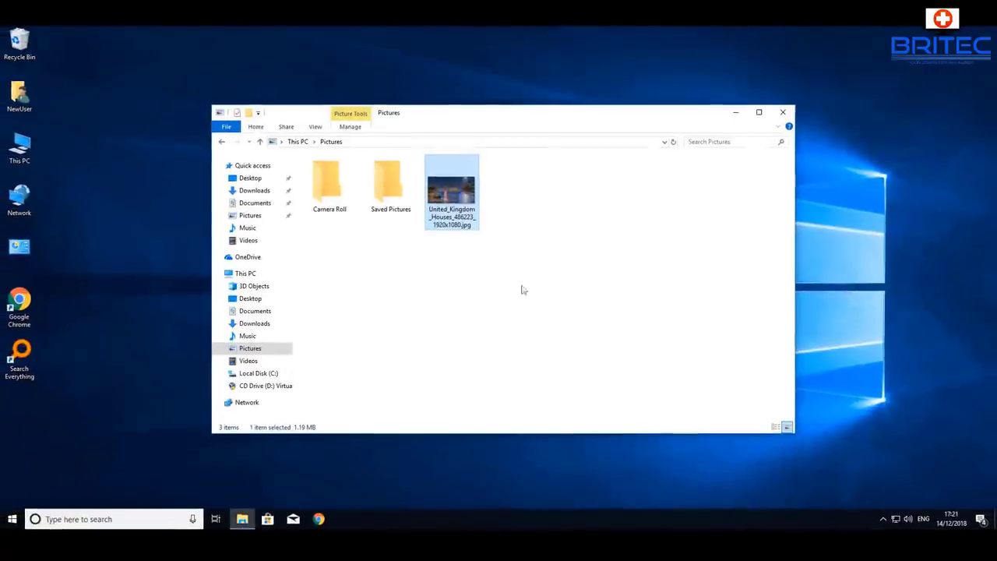
left_click(783, 116)
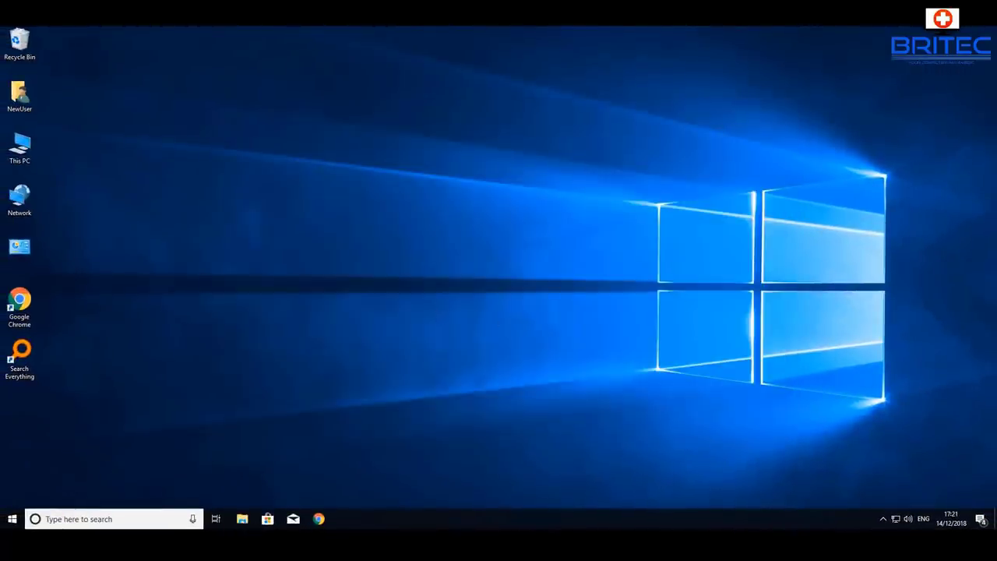
- Uninstall Candy Crush Saga from the Apps & features list in Windows Settings
left_click(12, 519)
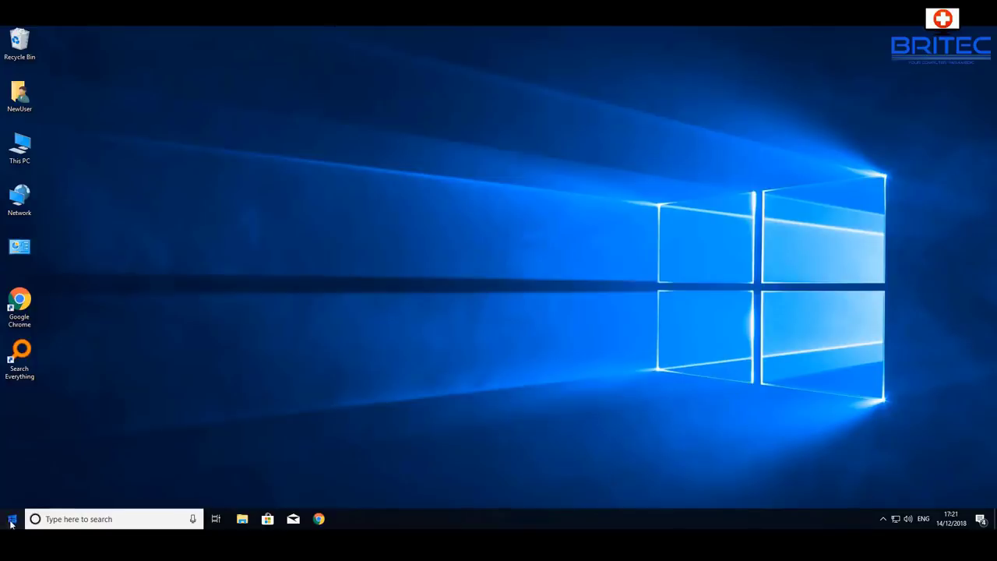
left_click(14, 472)
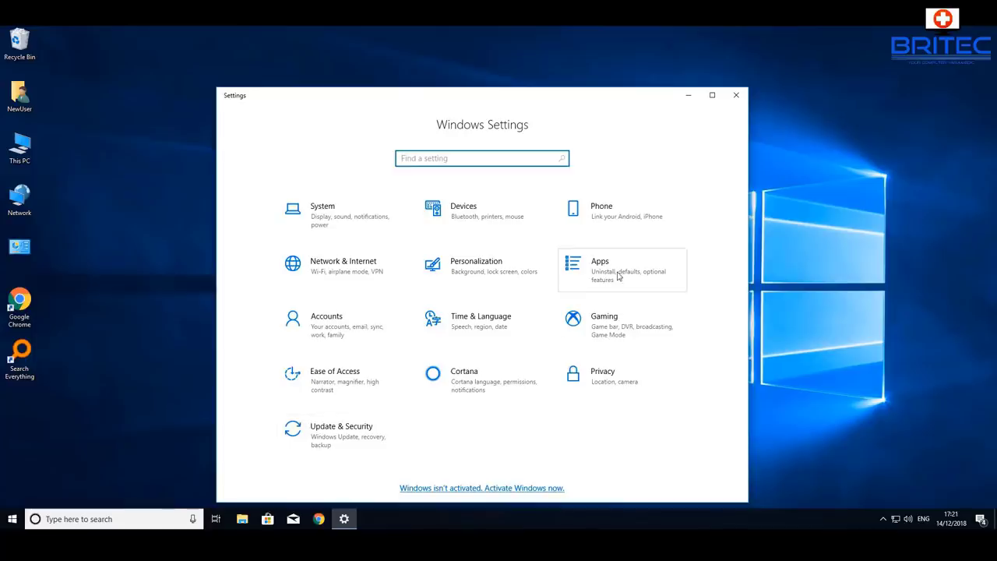
left_click(590, 273)
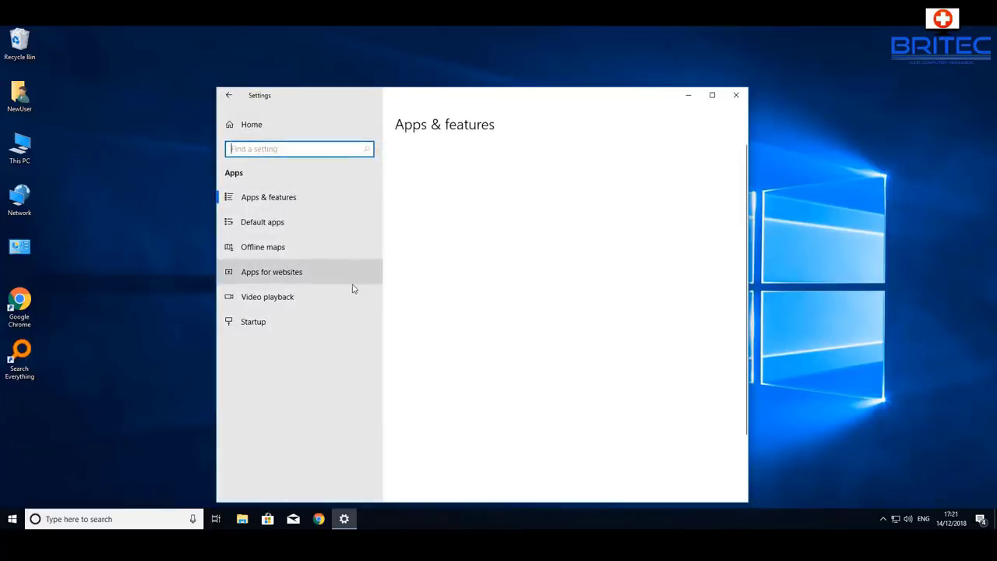
scroll(590, 366, "down", 3)
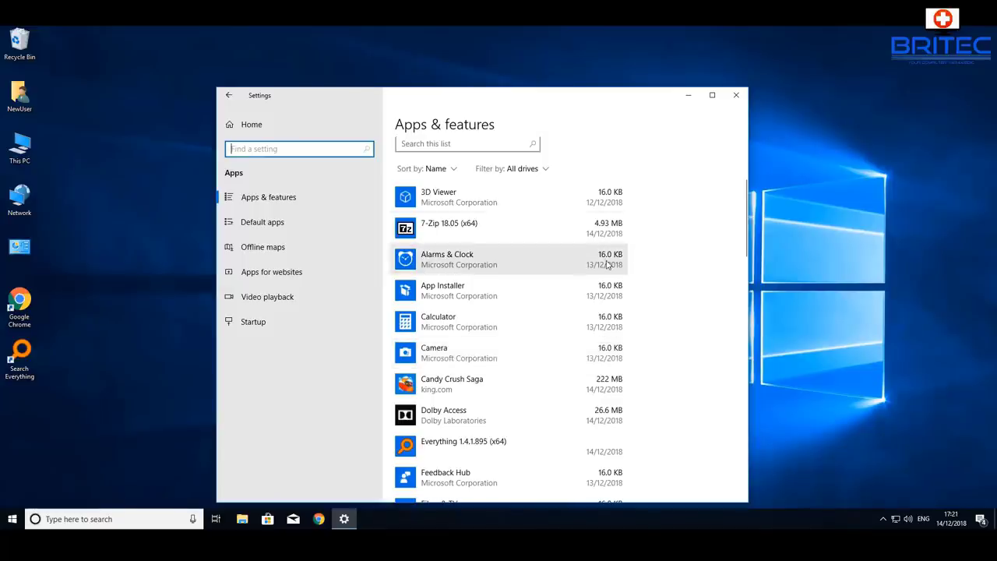
left_click(522, 382)
left_click(598, 428)
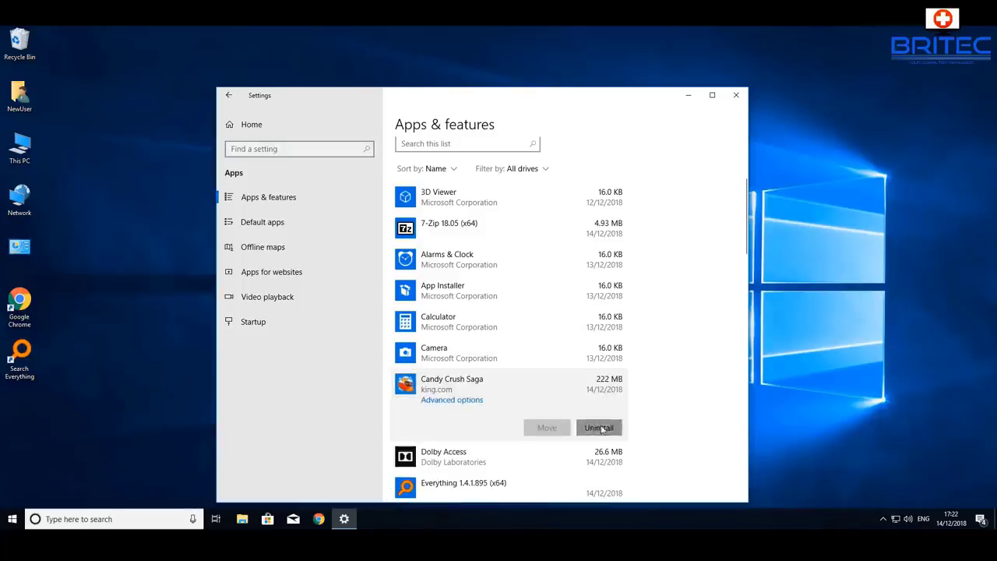
left_click(645, 403)
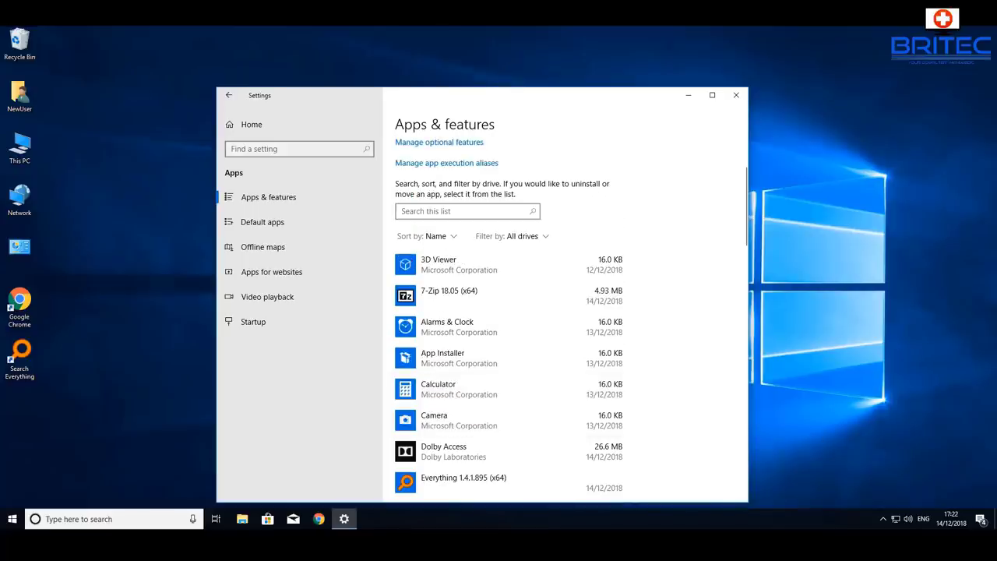
- Open Windows PowerShell as administrator, enter "Get-AppxPackage *MinecraftUWP* | Remove-AppxPackage" at the prompt without running it, and minimise the window
right_click(9, 518)
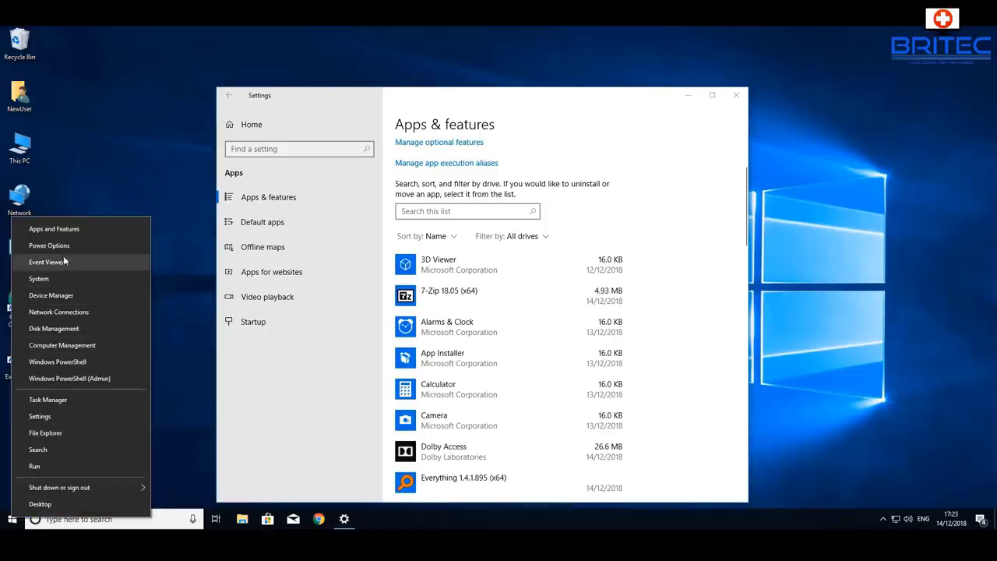
left_click(53, 378)
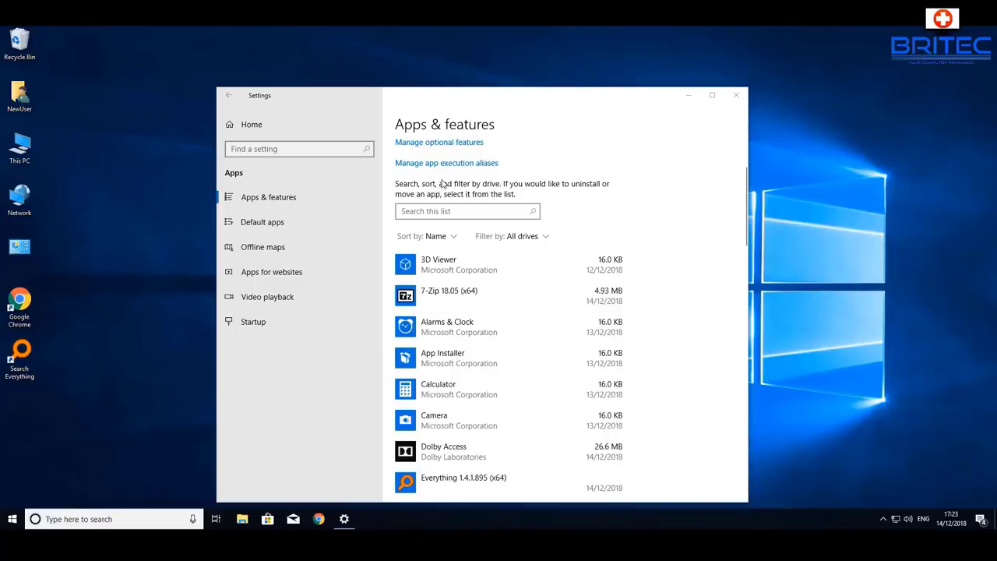
left_click_drag(378, 127, 534, 127)
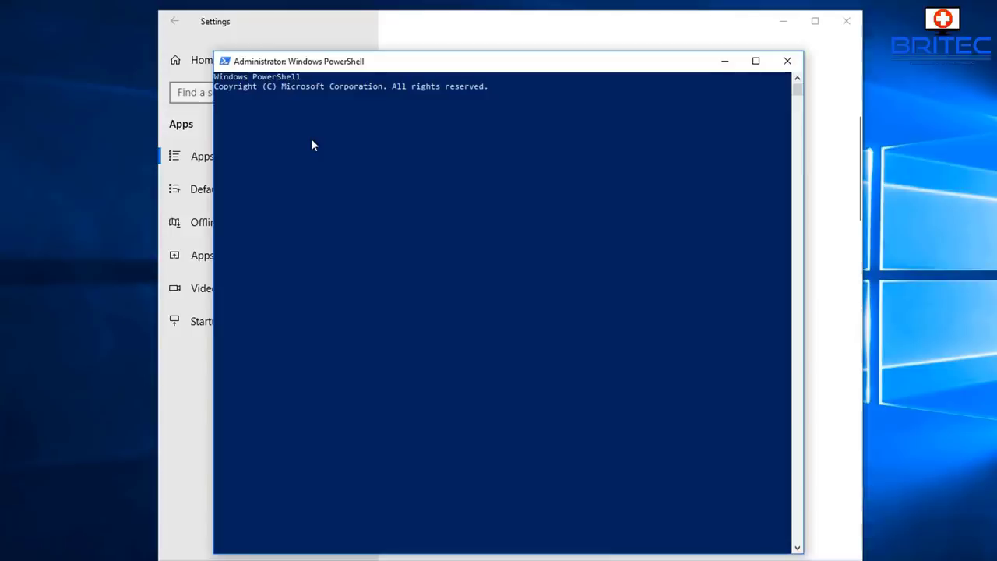
type("Get-AppxPackage *MinecraftUWP* | Remove-AppxPackage")
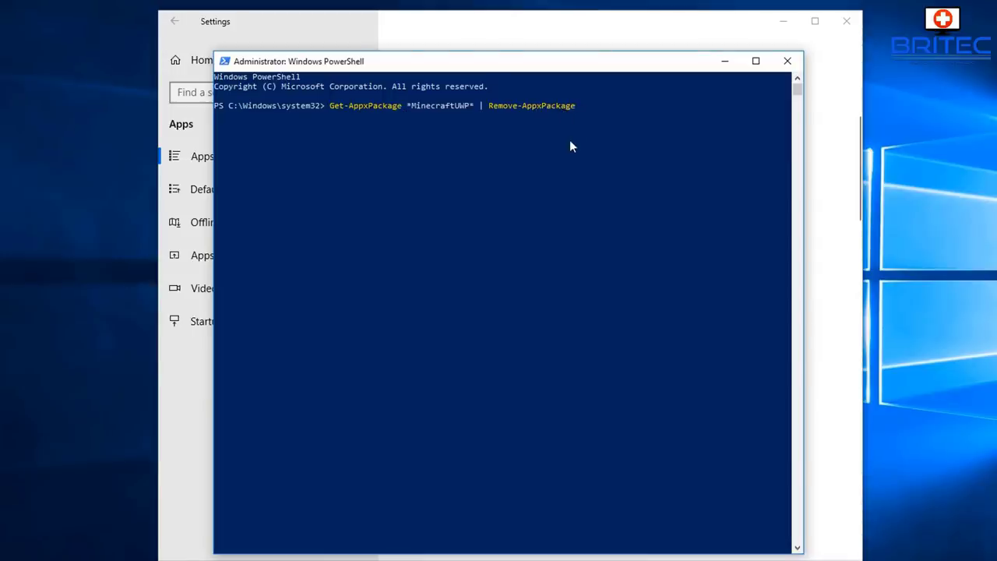
left_click(724, 60)
- Look through the Apps & features list for further preinstalled apps that could be removed
scroll(678, 287, "down", 8)
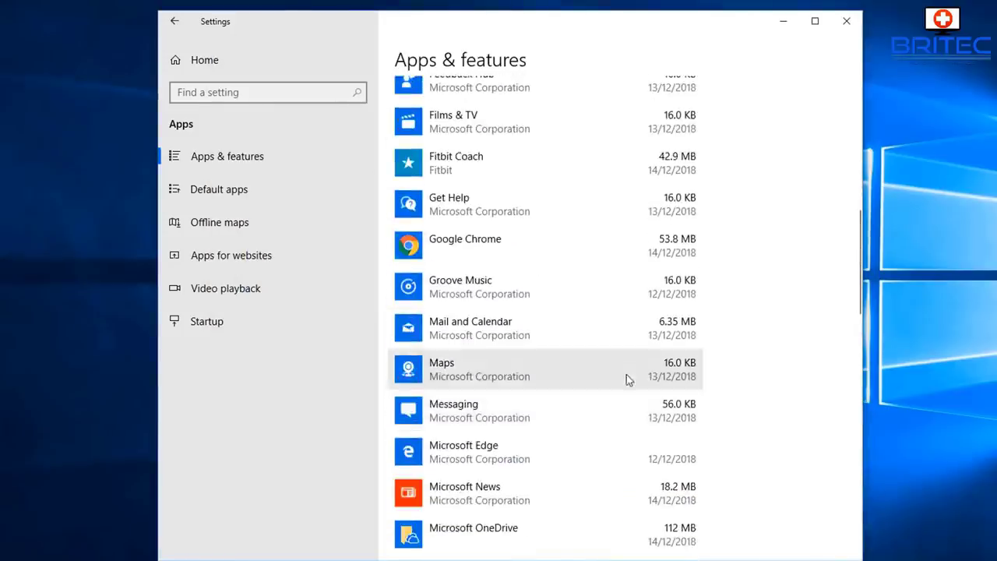
scroll(627, 374, "down", 3)
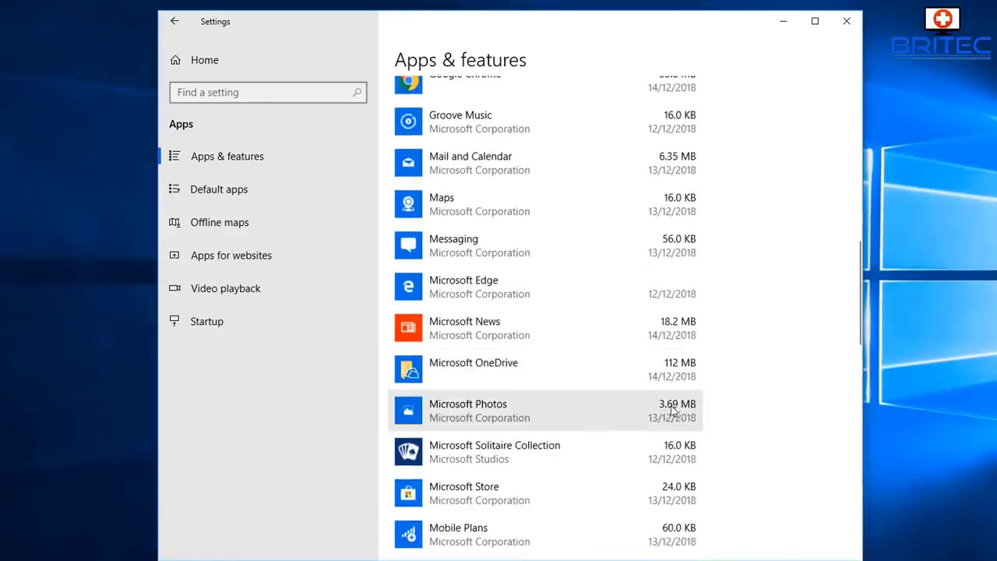
scroll(670, 410, "down", 4)
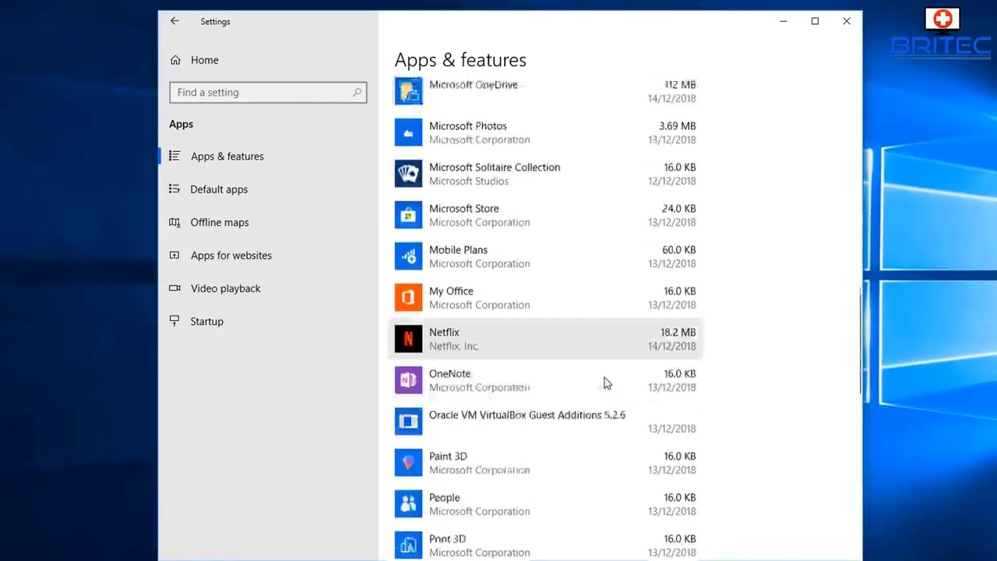
scroll(588, 381, "up", 4)
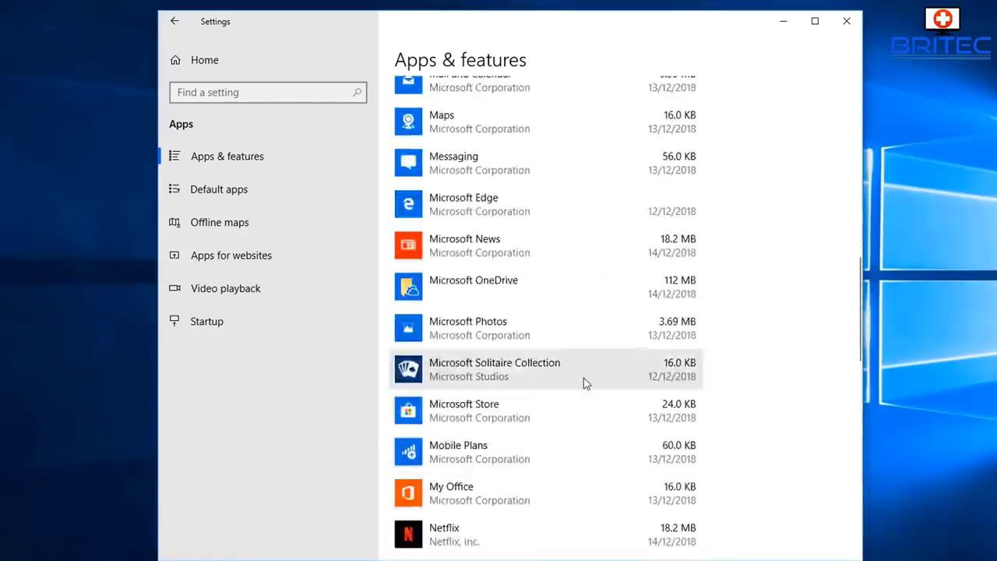
scroll(587, 383, "up", 2)
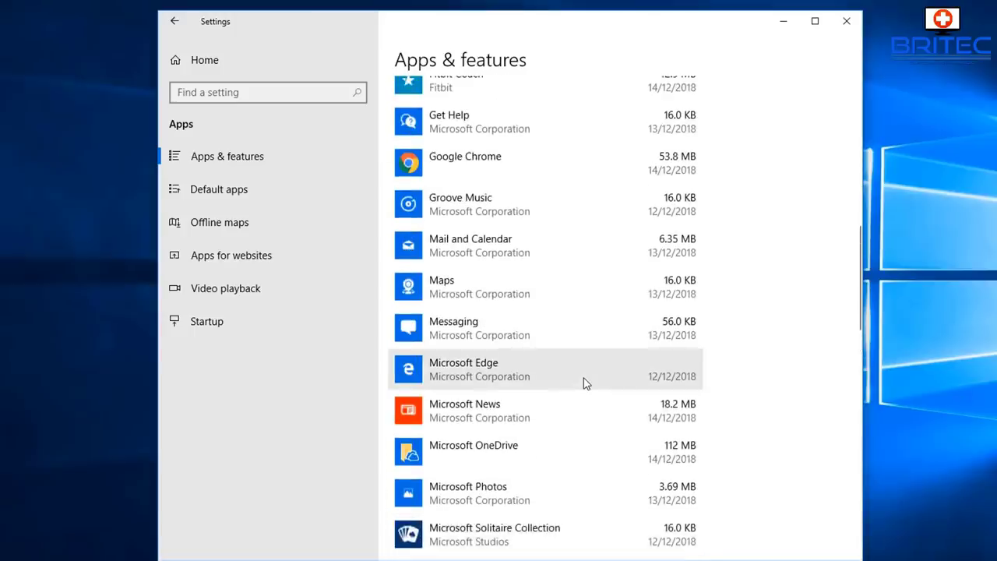
scroll(586, 383, "down", 10)
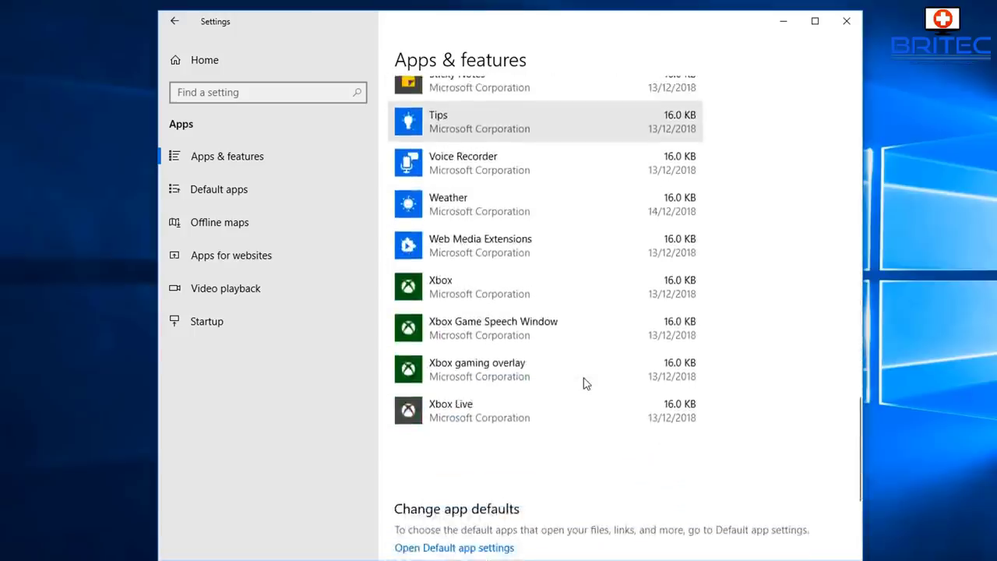
scroll(586, 383, "up", 7)
scroll(587, 383, "up", 2)
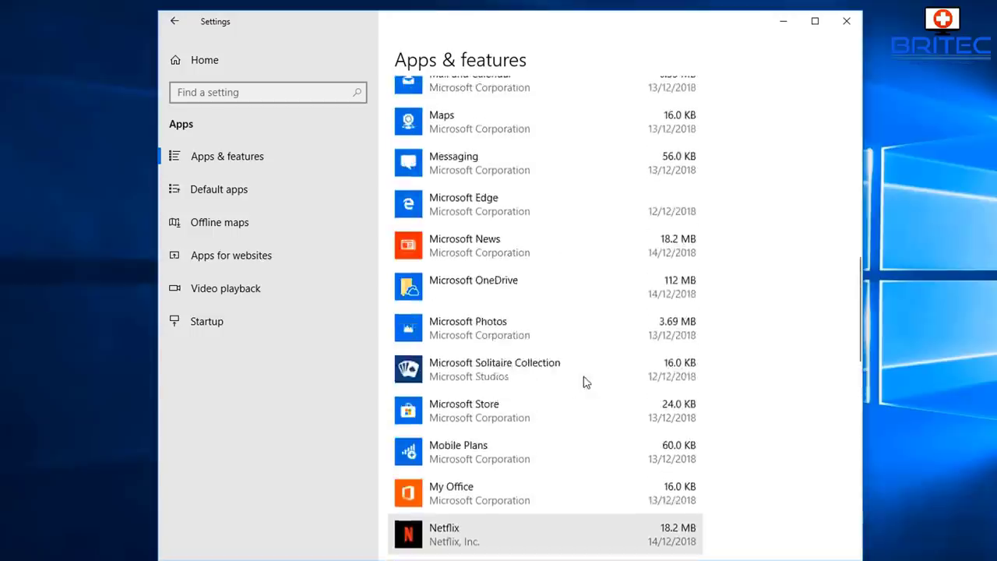
scroll(586, 383, "up", 6)
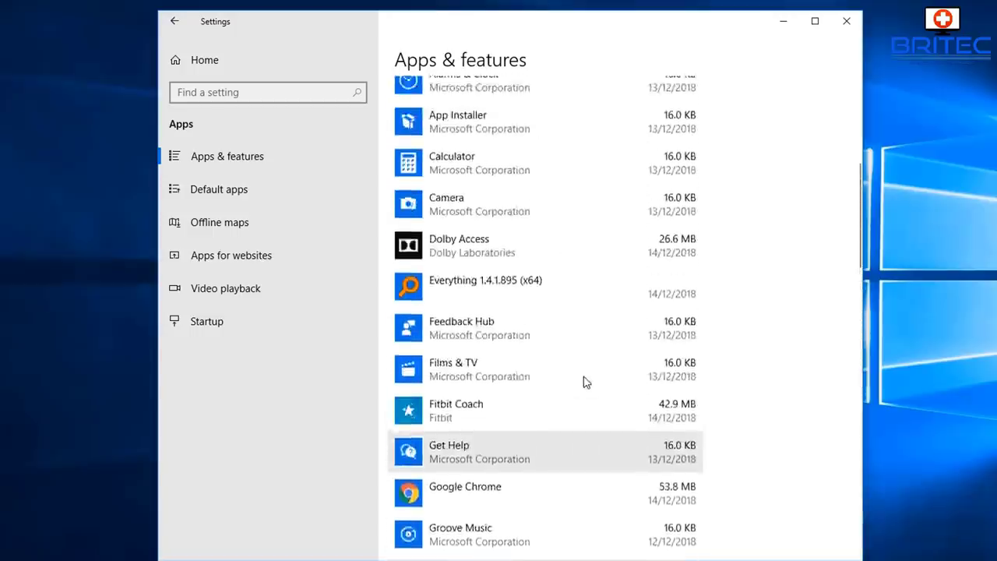
scroll(585, 383, "up", 2)
- Uninstall Microsoft OneDrive from the Apps & features list, allowing it to make changes to the device
scroll(470, 413, "down", 5)
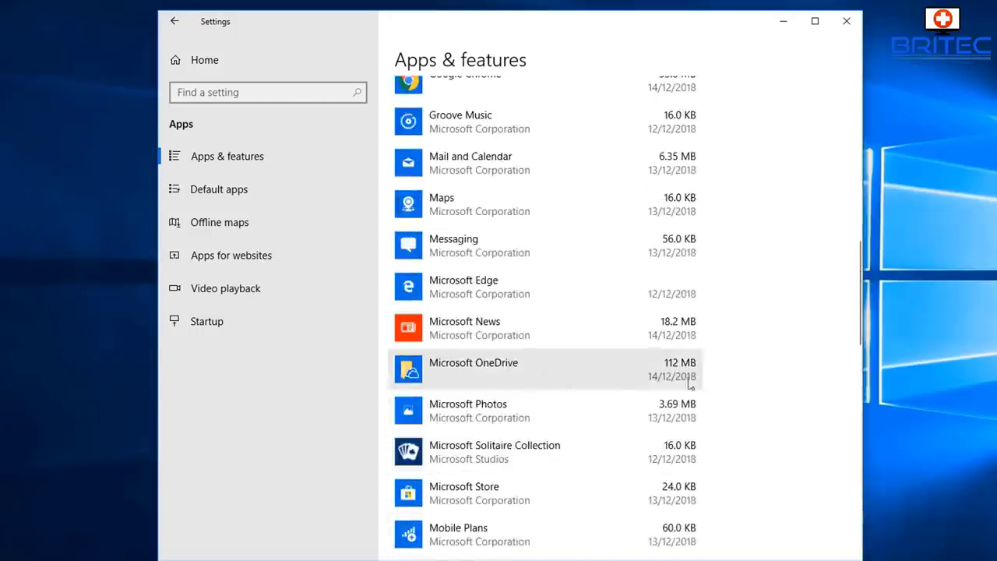
left_click(577, 367)
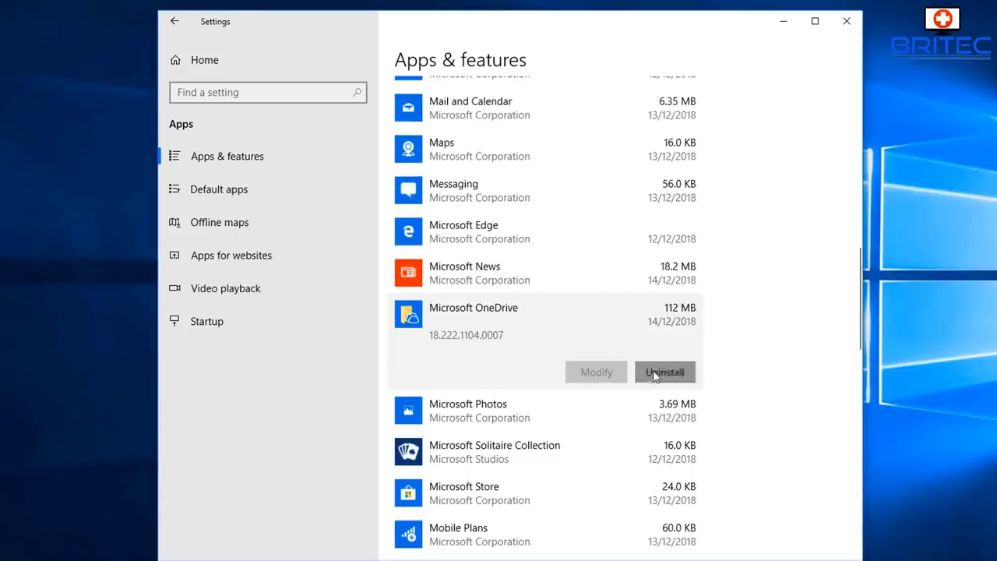
left_click(655, 374)
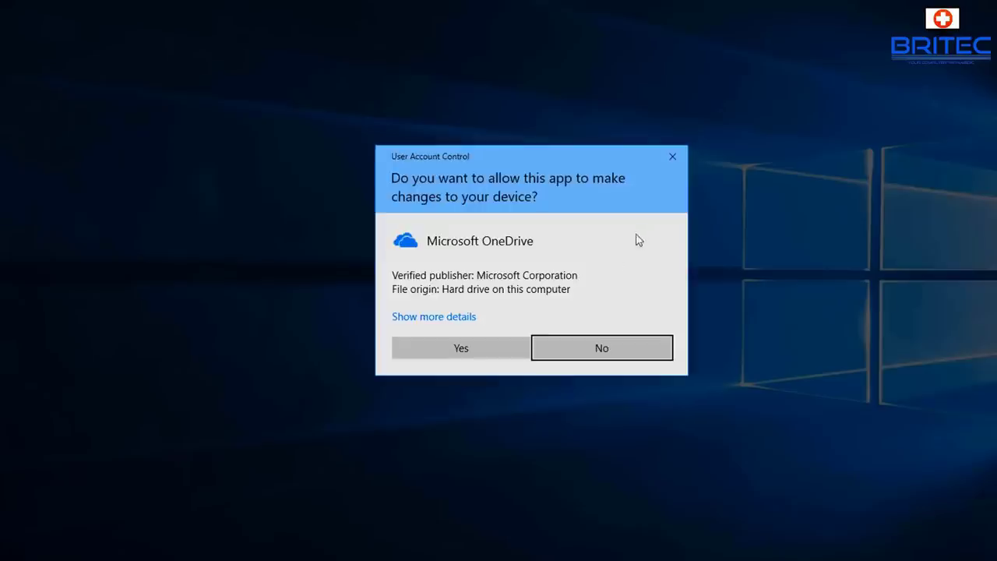
left_click(458, 353)
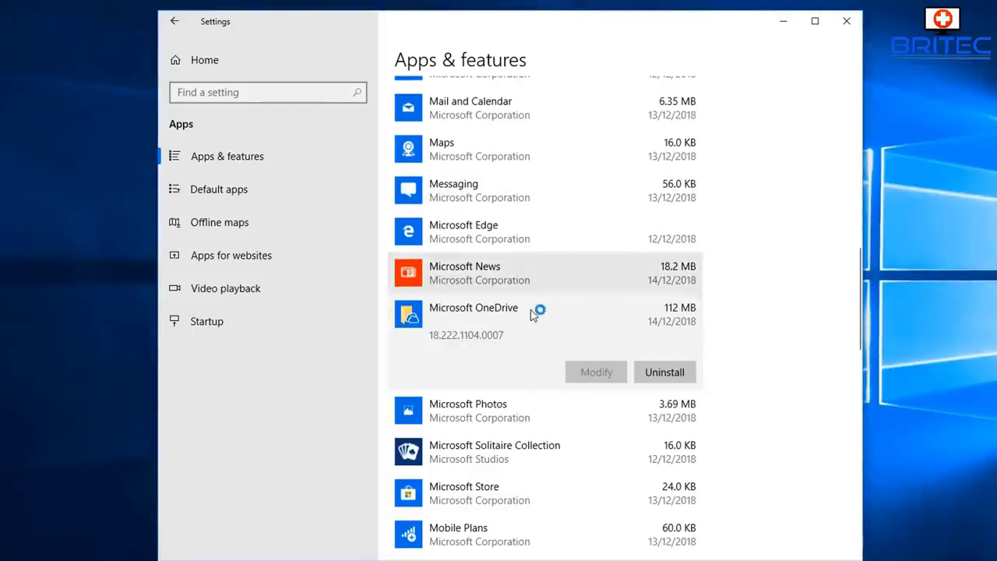
- Uninstall Microsoft News from the Apps & features list and select the Microsoft Edge entry
left_click(533, 277)
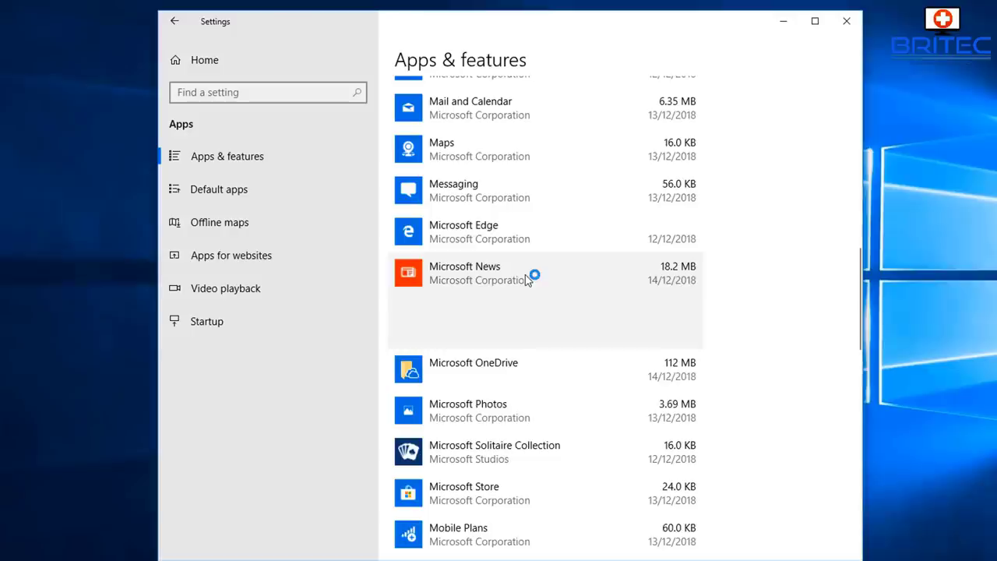
left_click(664, 331)
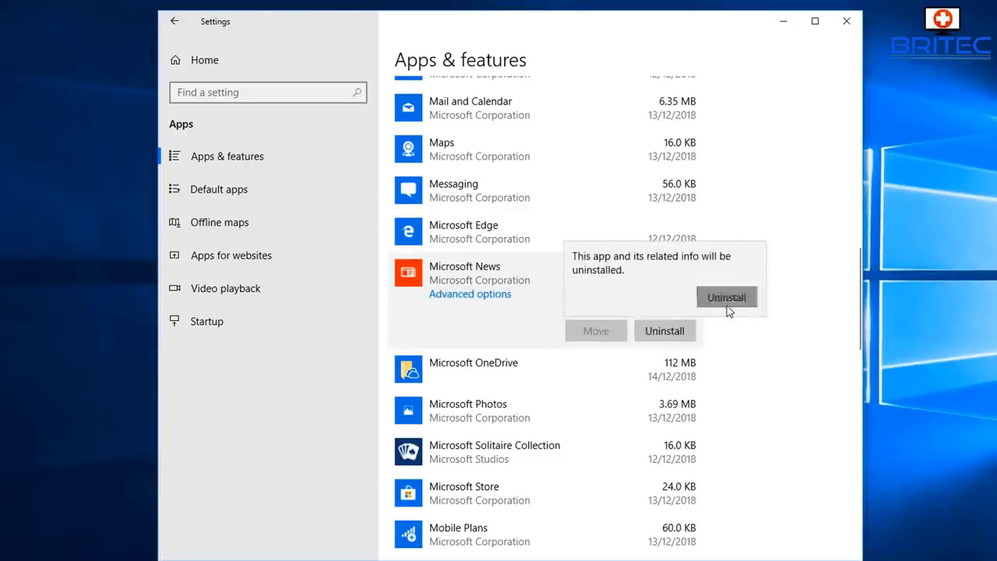
left_click(727, 302)
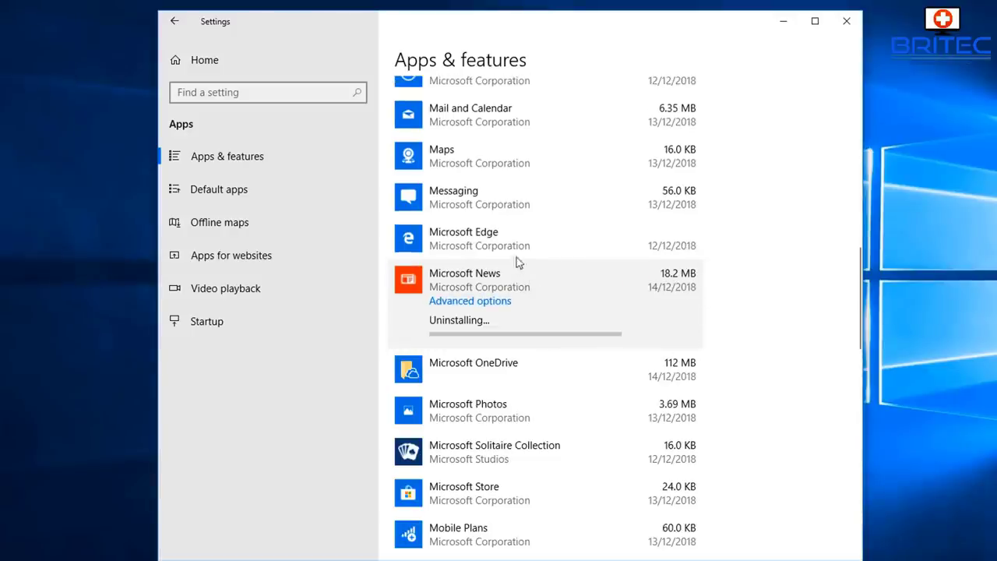
left_click(511, 232)
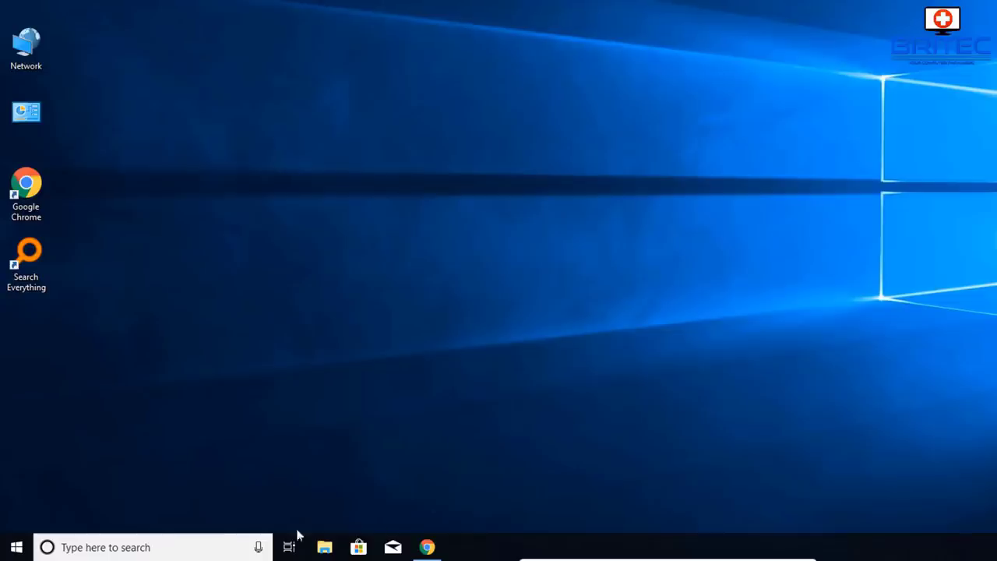
- Search Windows for "restore", open Create a restore point, and move the System Properties window fully into view
left_click(93, 547)
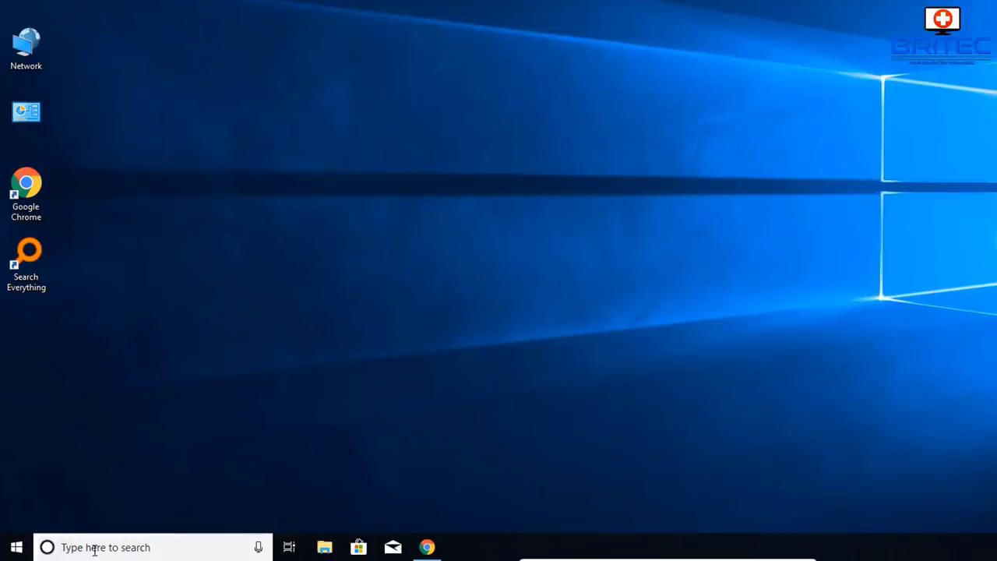
type("restore")
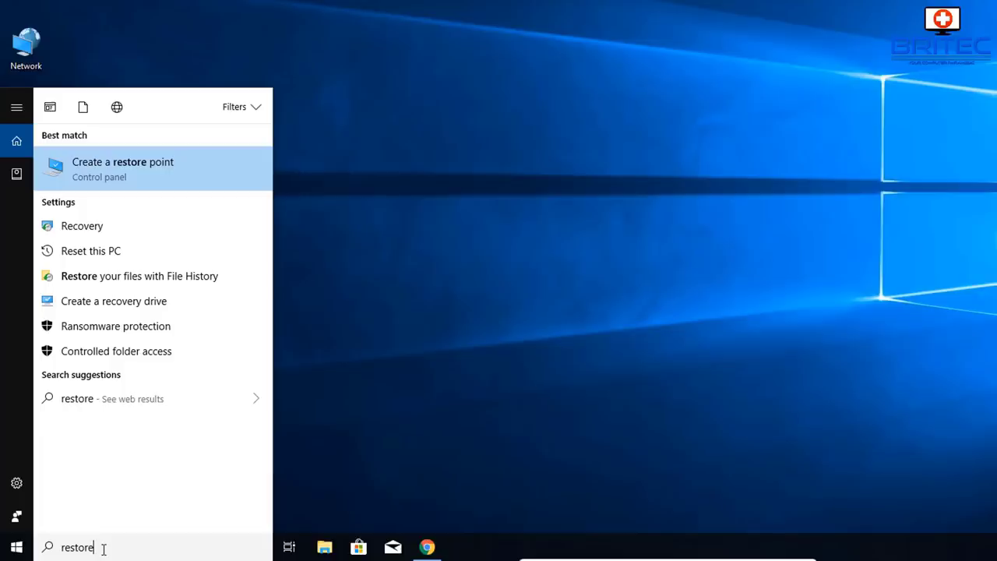
left_click(113, 173)
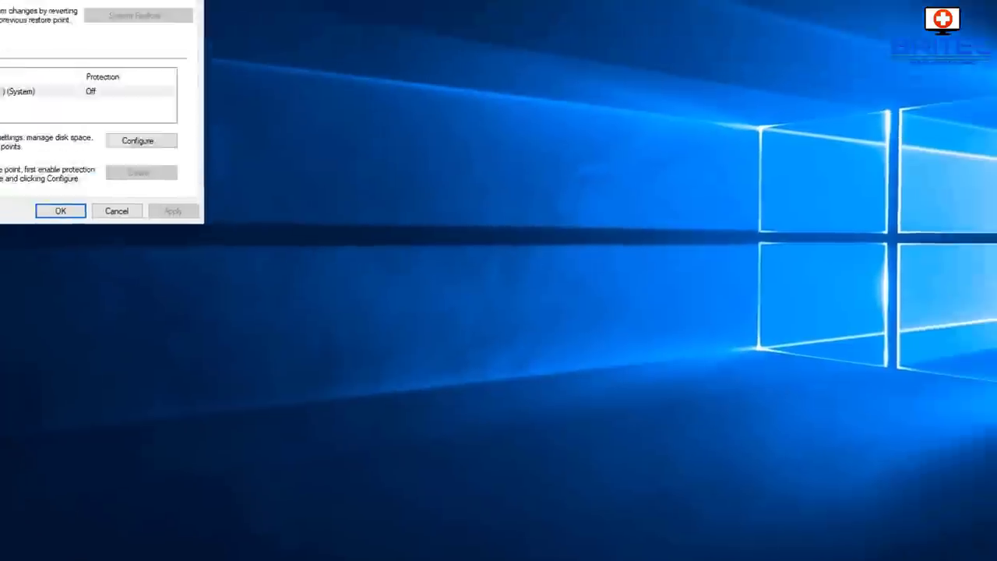
left_click_drag(156, 4, 465, 82)
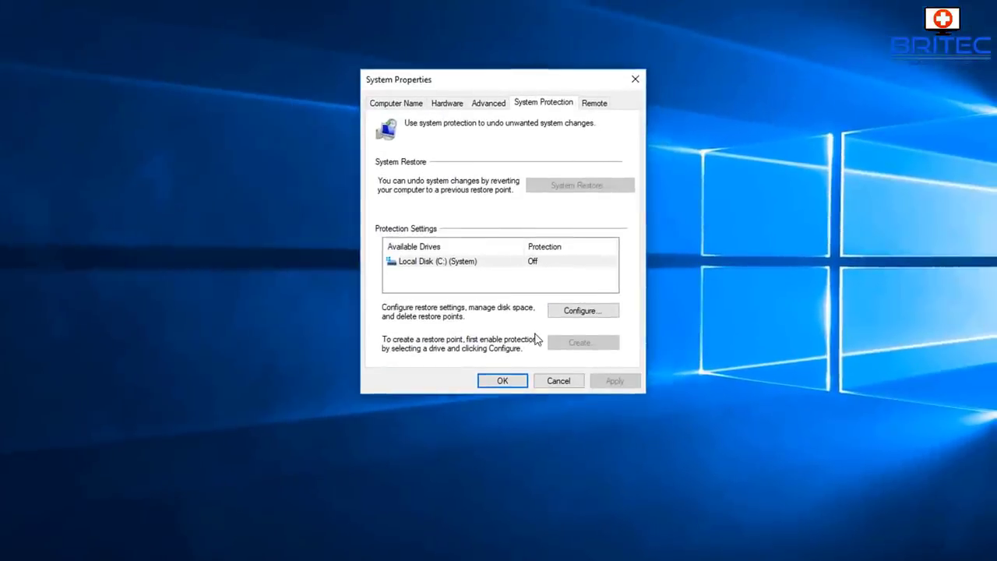
- Turn on system protection for Local Disk (C:) with a maximum disk usage of 4% (1.98 GB)
left_click(420, 263)
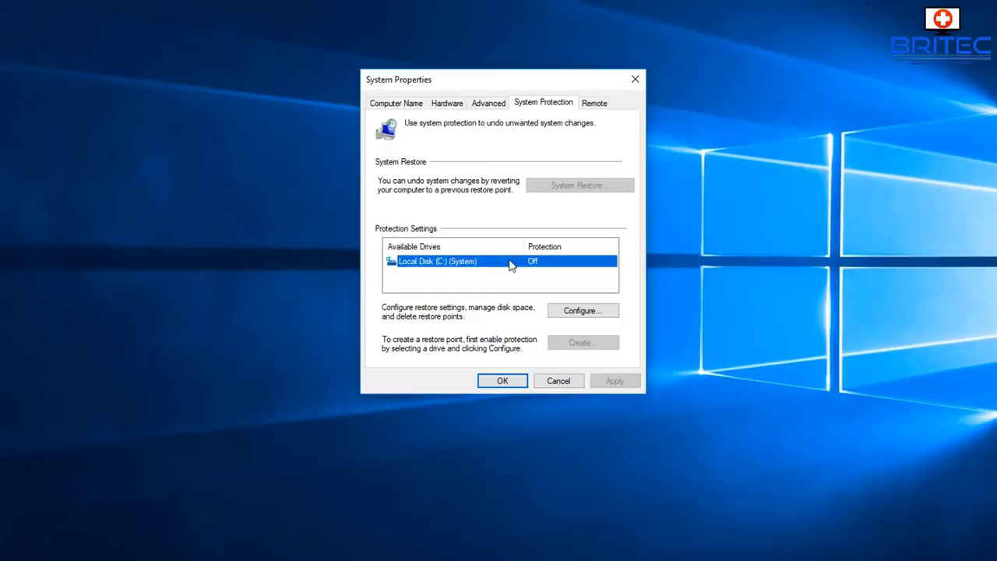
left_click(584, 313)
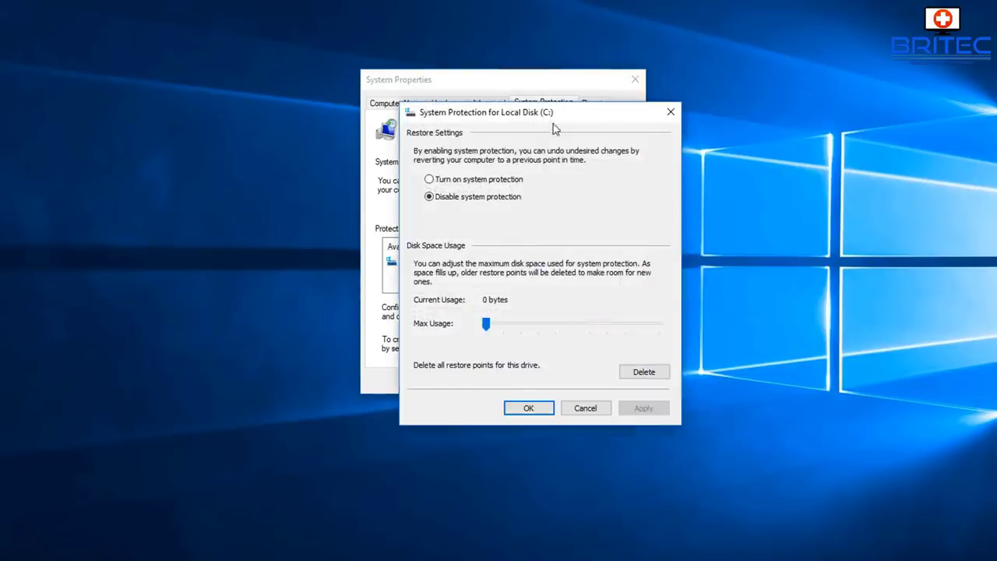
left_click_drag(553, 123, 516, 93)
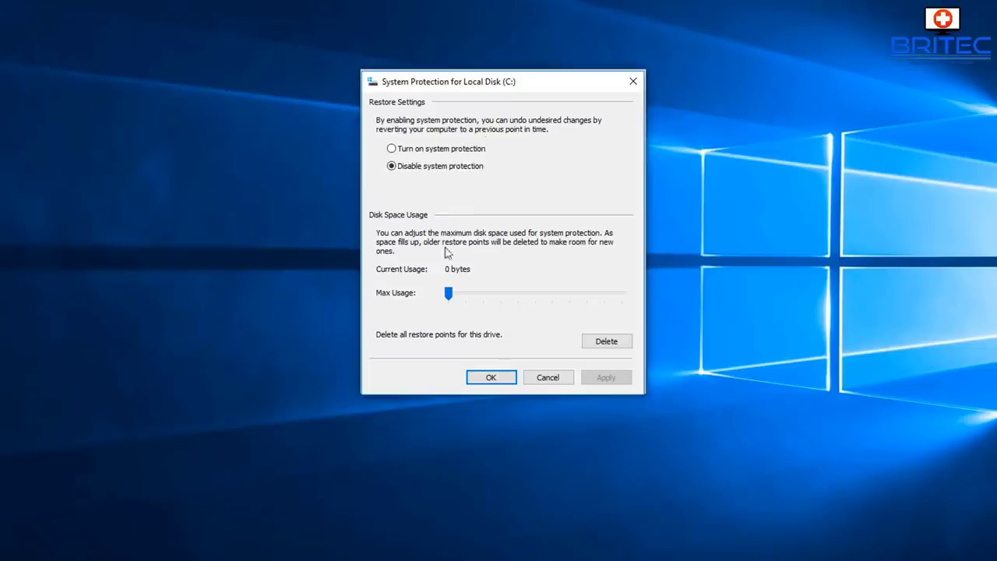
left_click(408, 149)
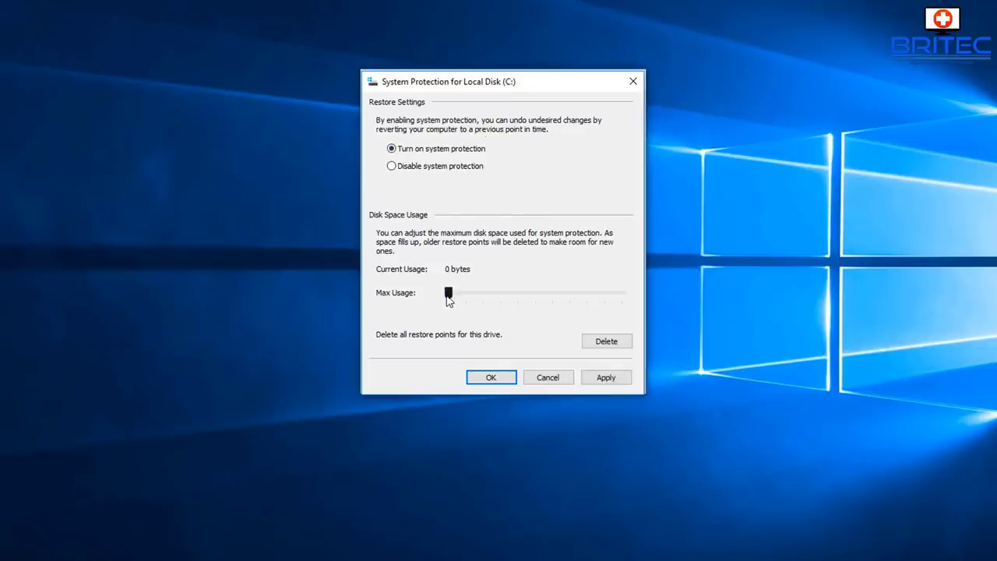
left_click_drag(449, 300, 456, 301)
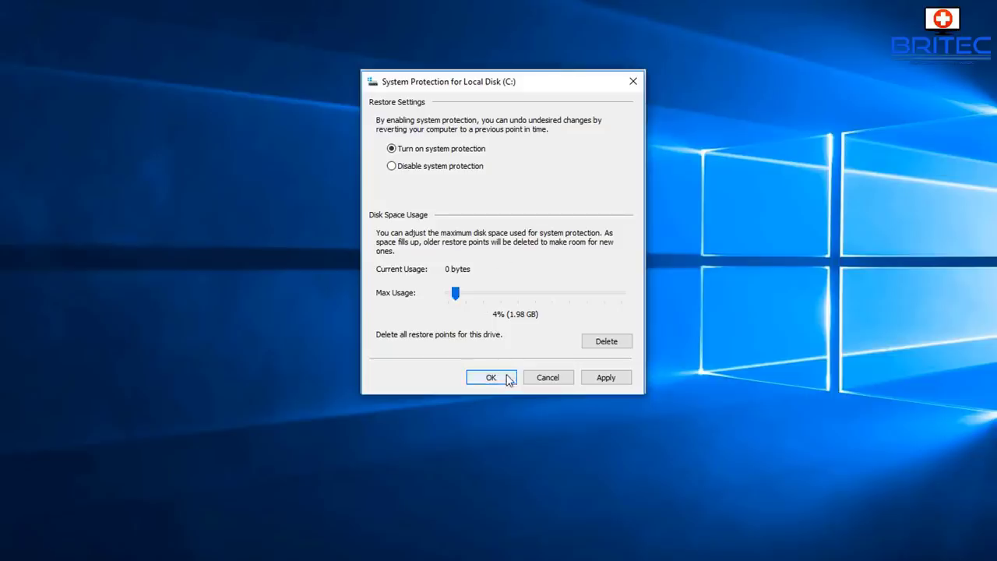
left_click(614, 380)
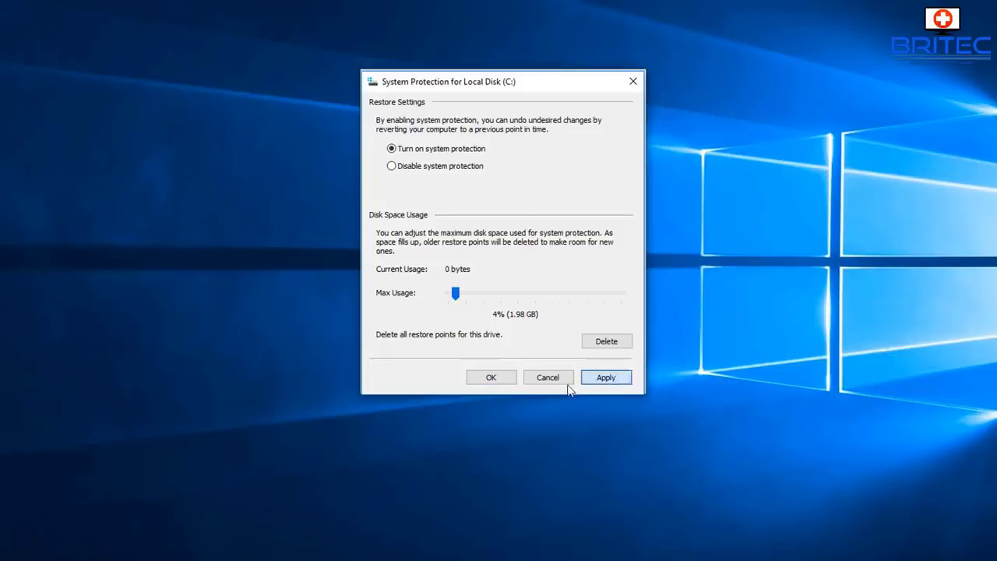
left_click(492, 379)
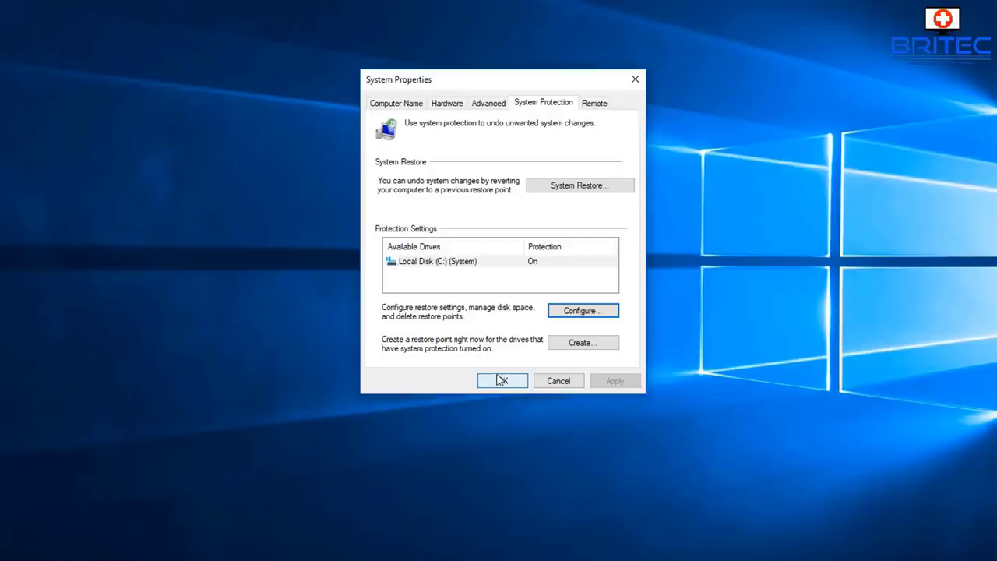
- Create a restore point described as "Backup" and close System Properties
left_click(574, 344)
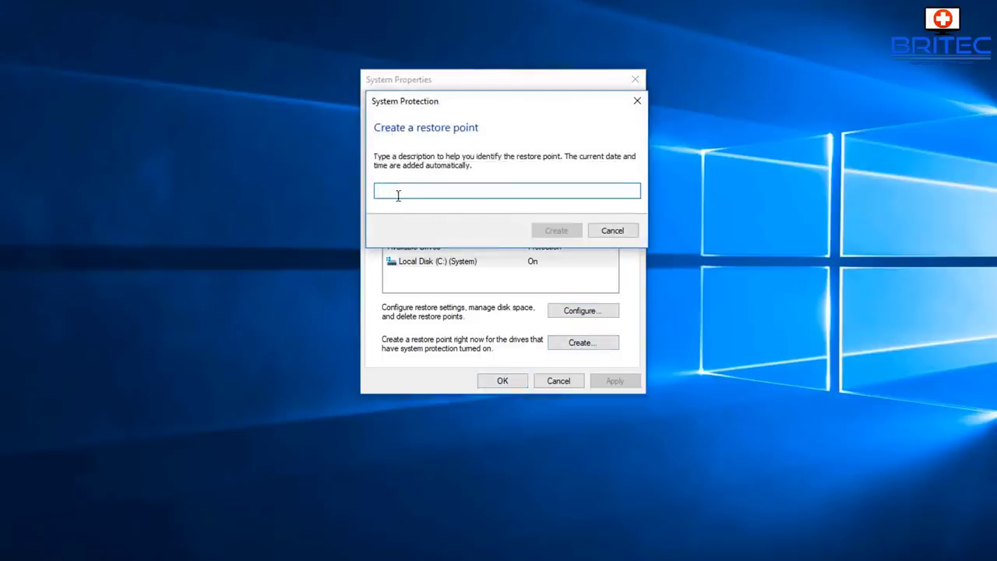
type("Backup")
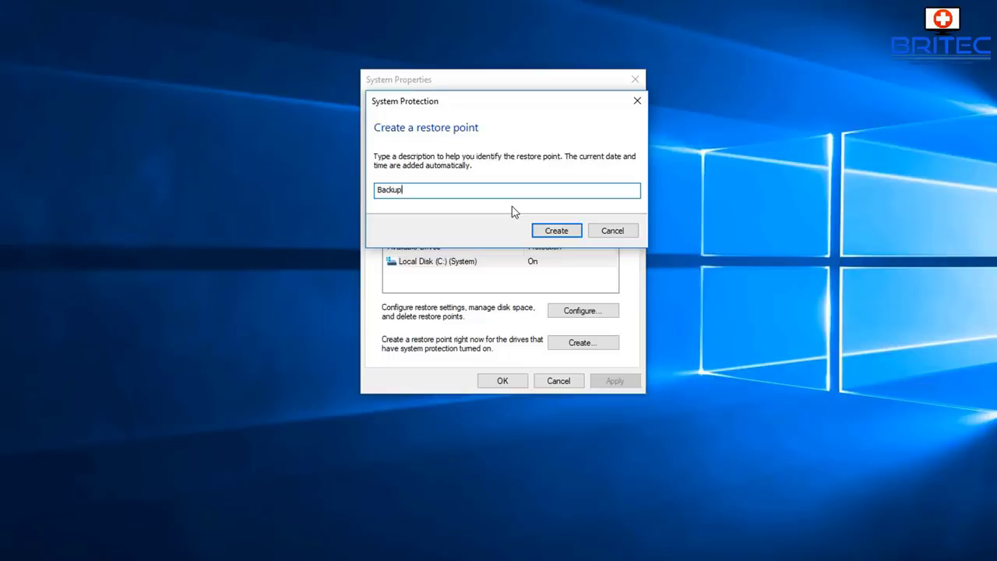
left_click(562, 232)
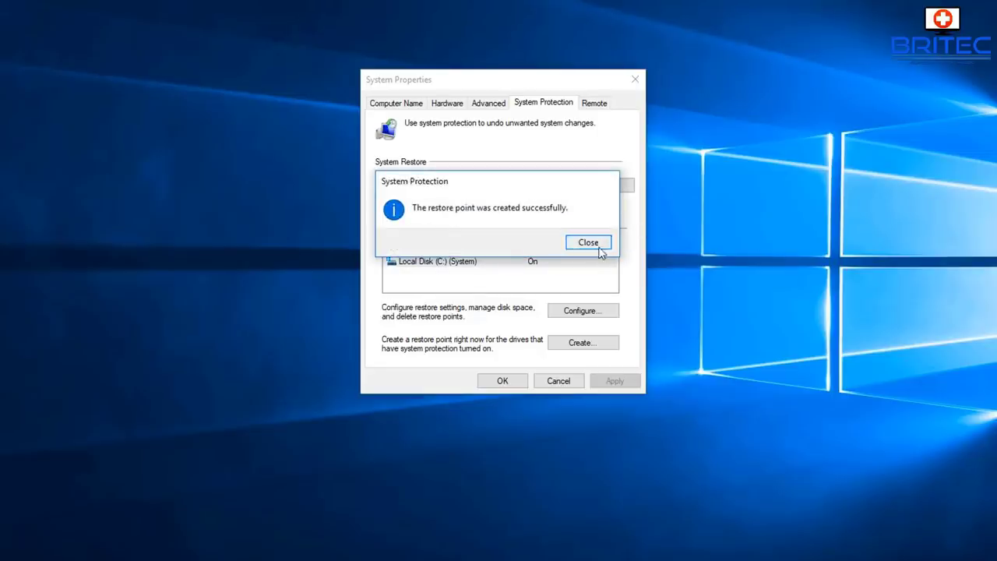
left_click(596, 243)
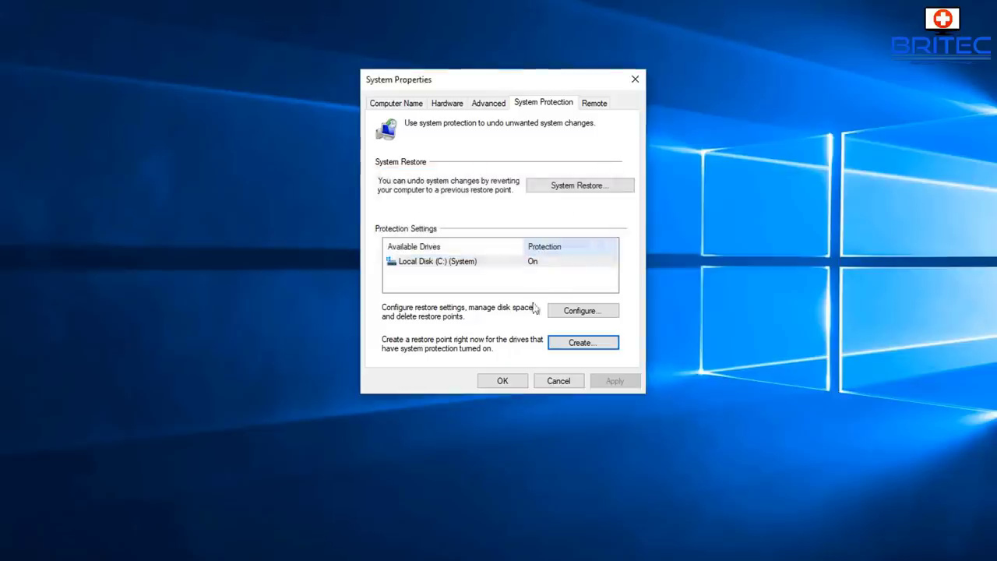
left_click(503, 381)
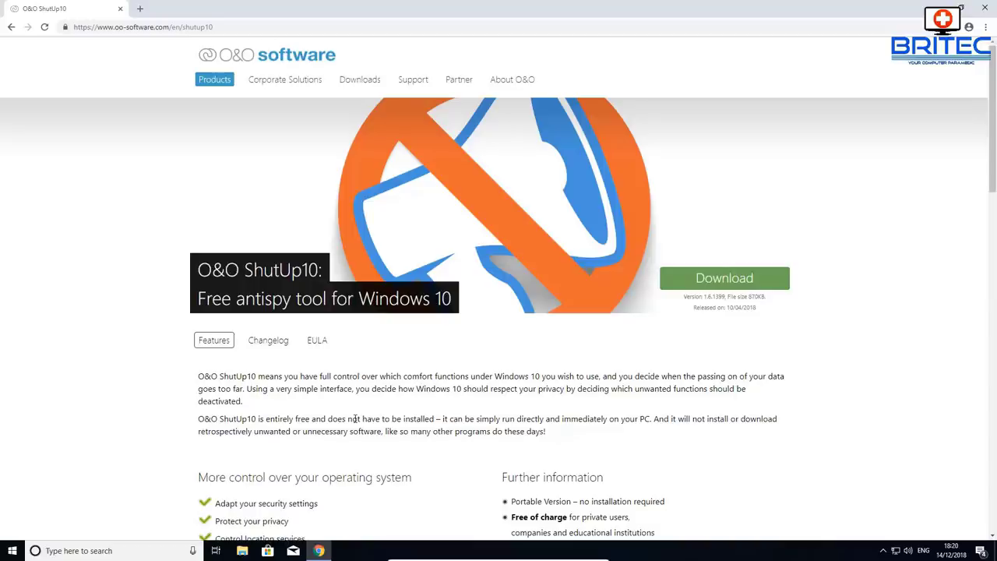
- Download O&O ShutUp10 from its product page in Chrome and run OOSU10.exe, allowing it to make changes to the device
left_click(725, 284)
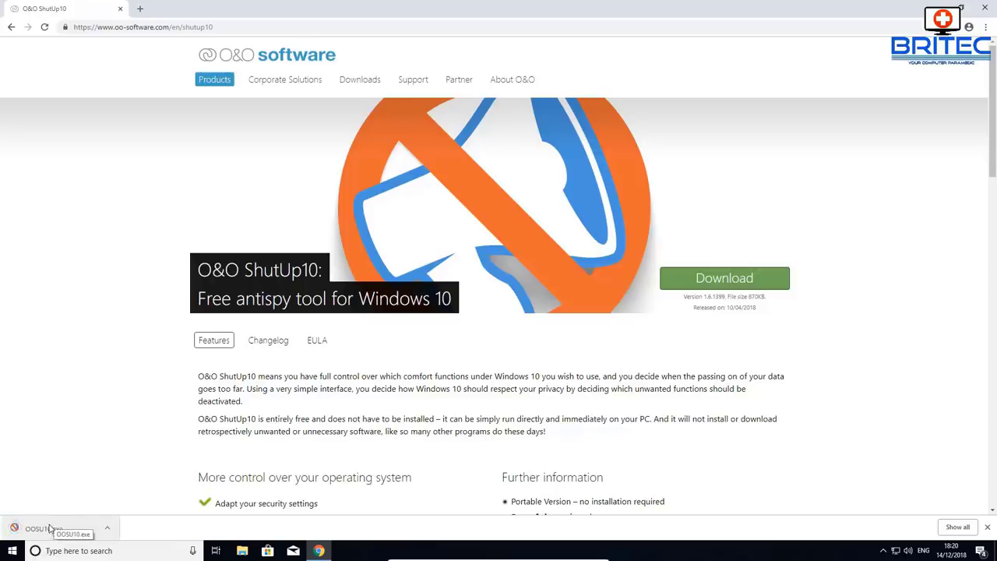
left_click(52, 533)
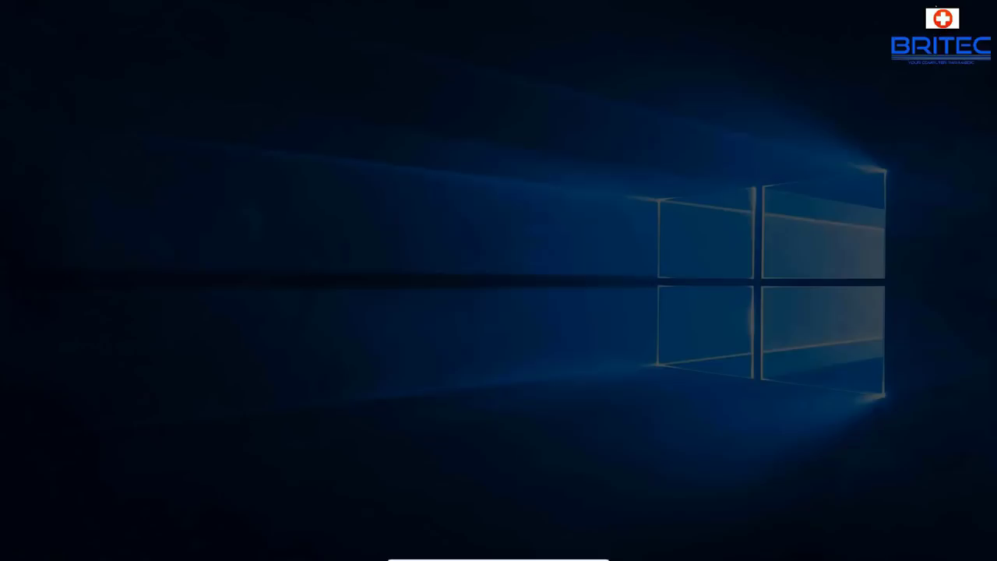
left_click(445, 346)
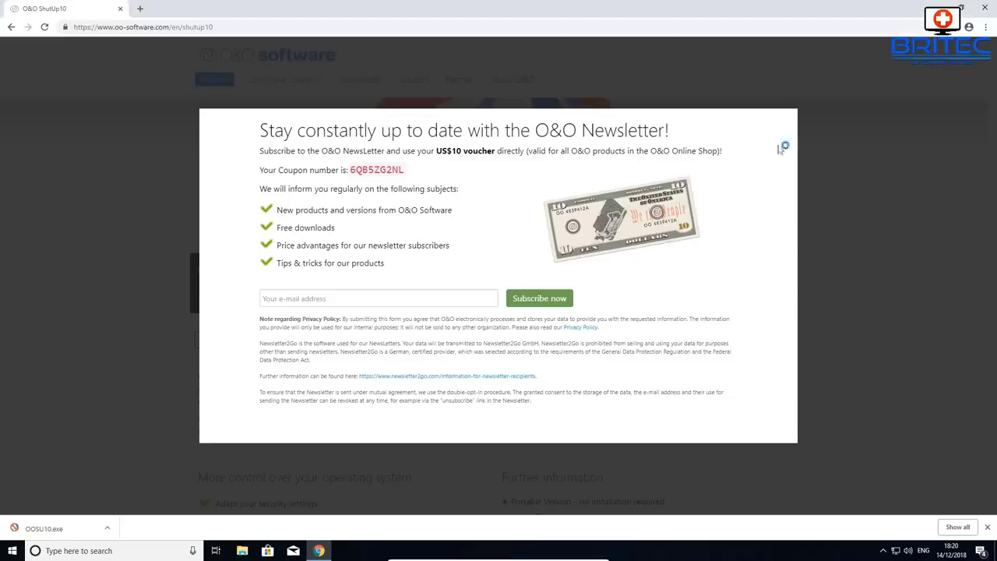
- Close Chrome and create a system restore point from within O&O ShutUp10, agreeing to its recommendation
left_click(985, 8)
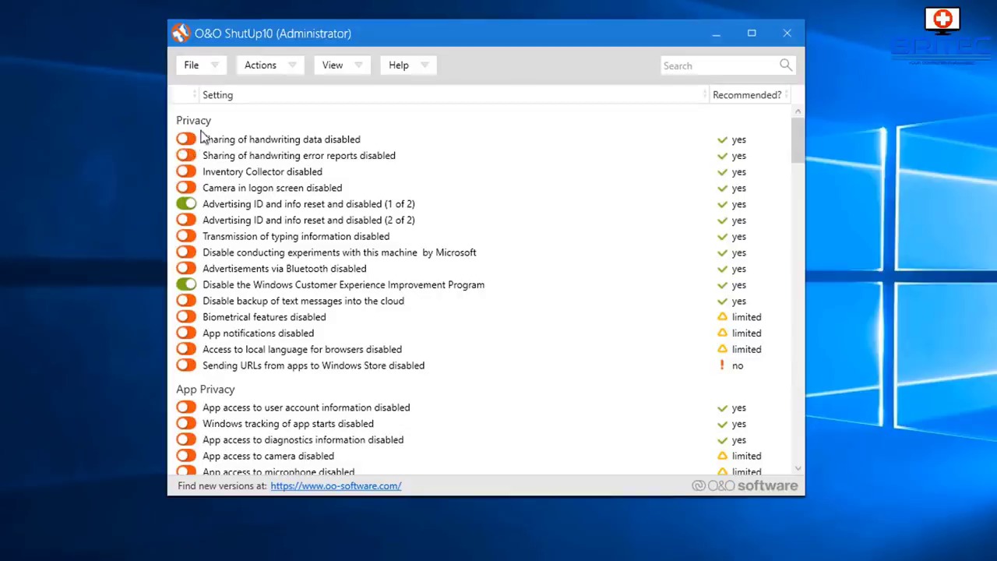
left_click(292, 67)
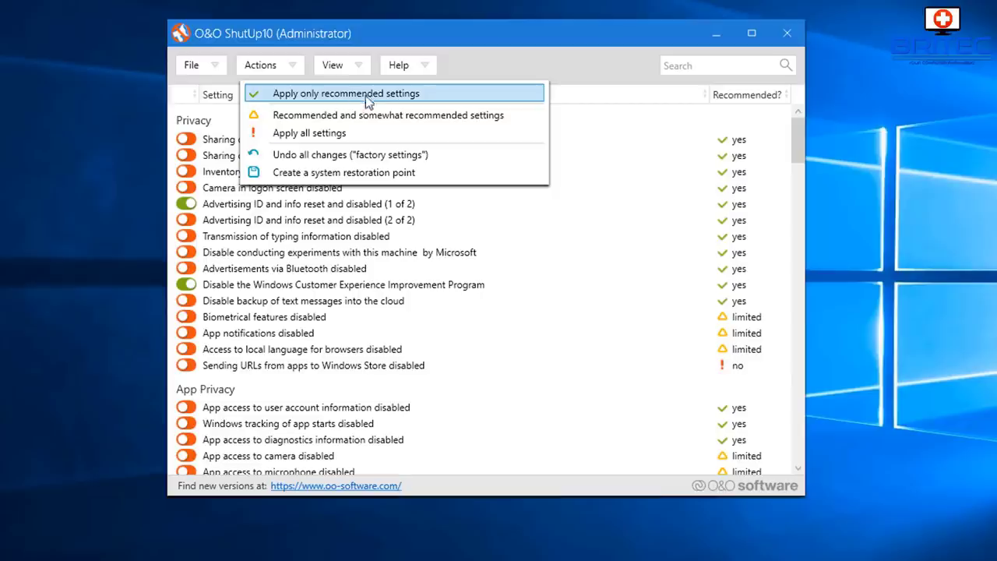
left_click(328, 173)
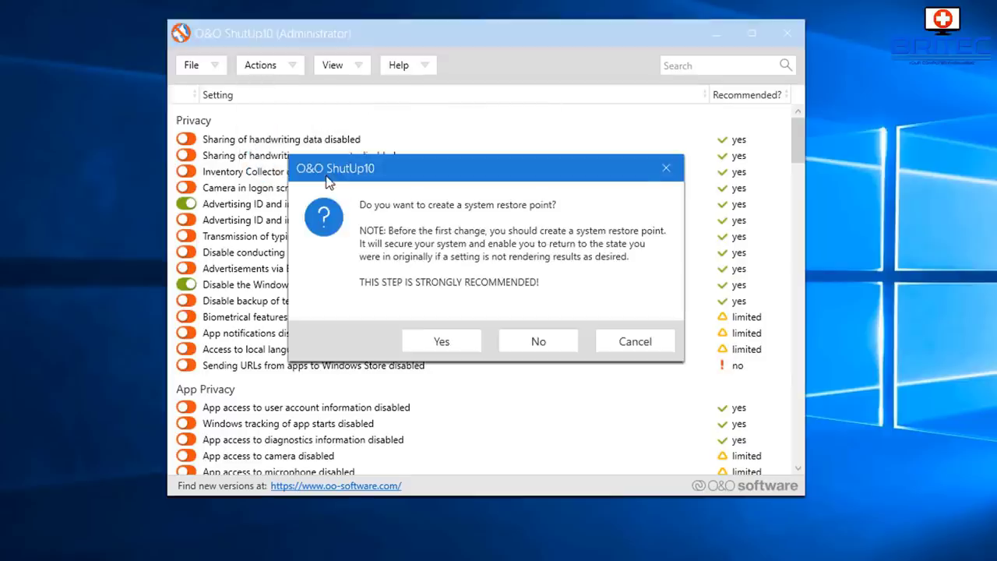
left_click(434, 343)
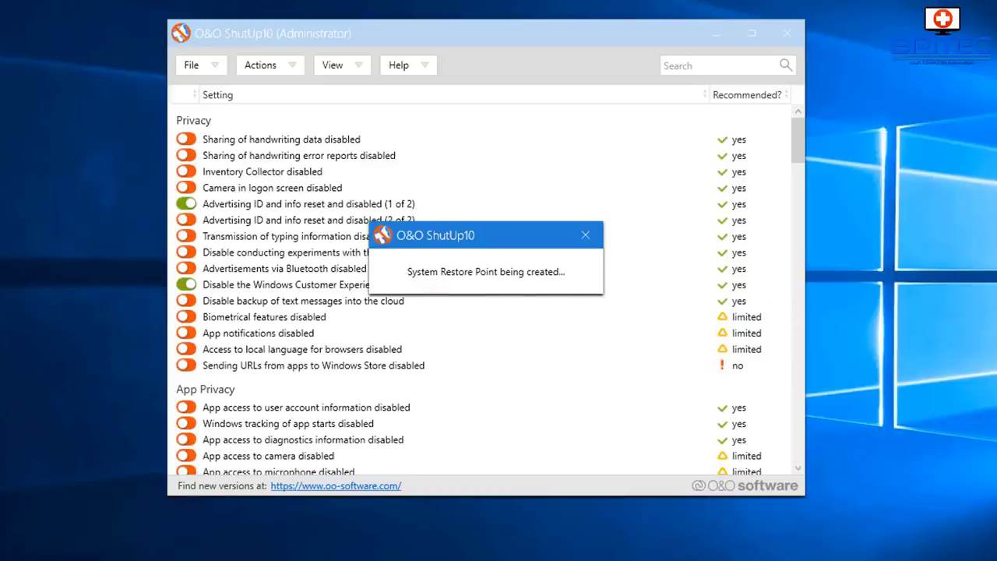
- Apply only the recommended settings in O&O ShutUp10
left_click(294, 70)
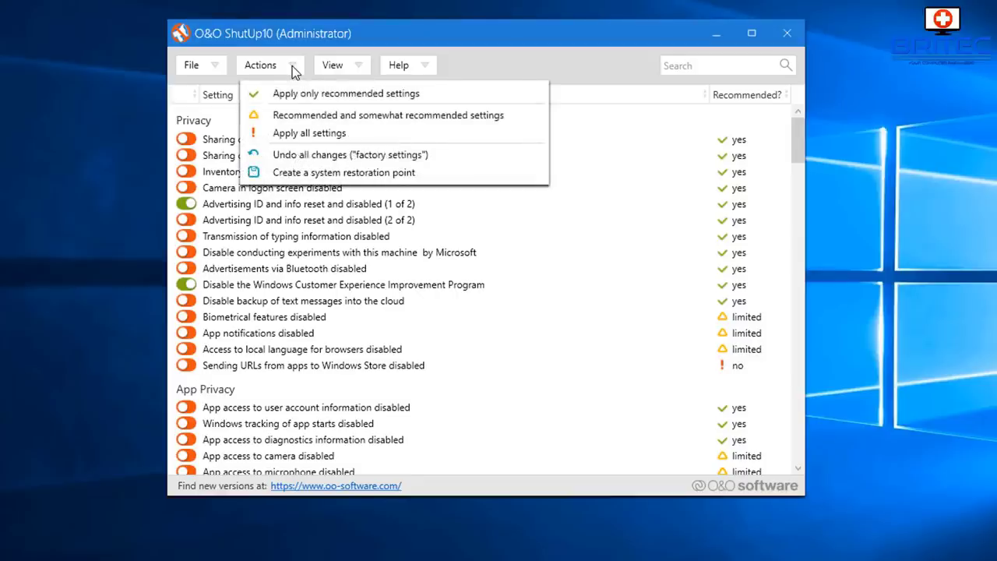
left_click(285, 94)
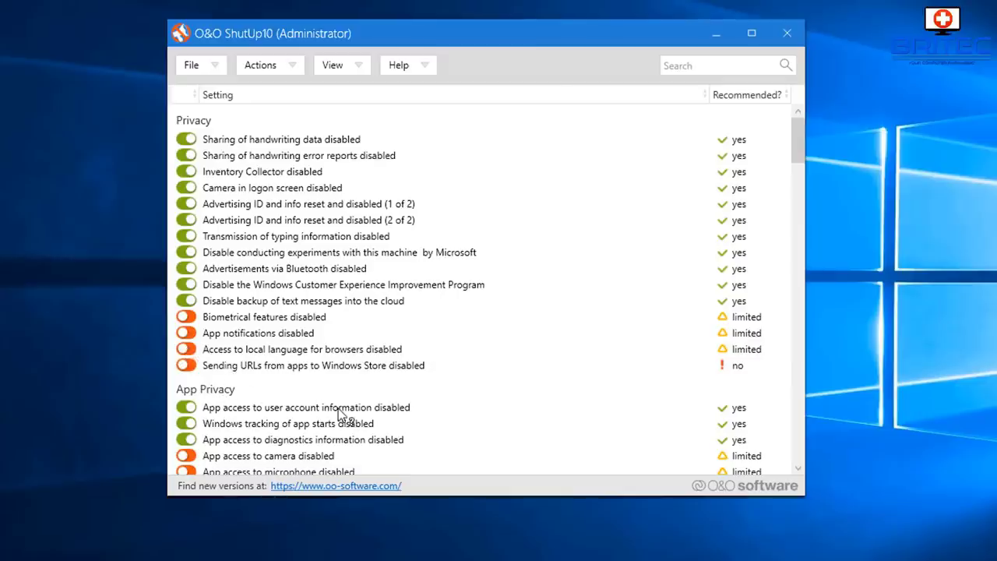
- Review which settings are enabled in each ShutUp10 category, from Privacy and App Privacy down to Cortana and Location Services
scroll(342, 417, "down", 2)
scroll(346, 415, "down", 1)
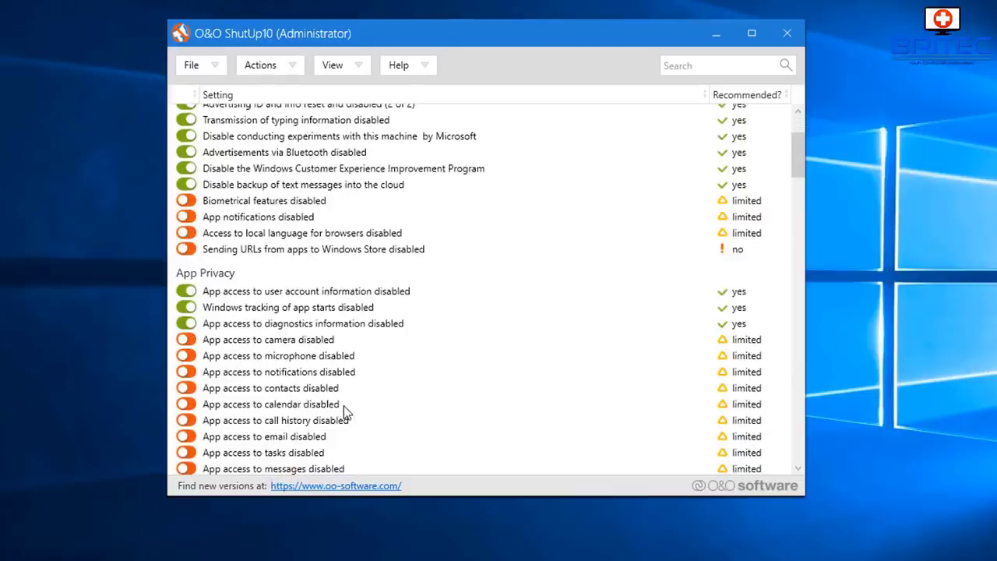
scroll(343, 406, "down", 2)
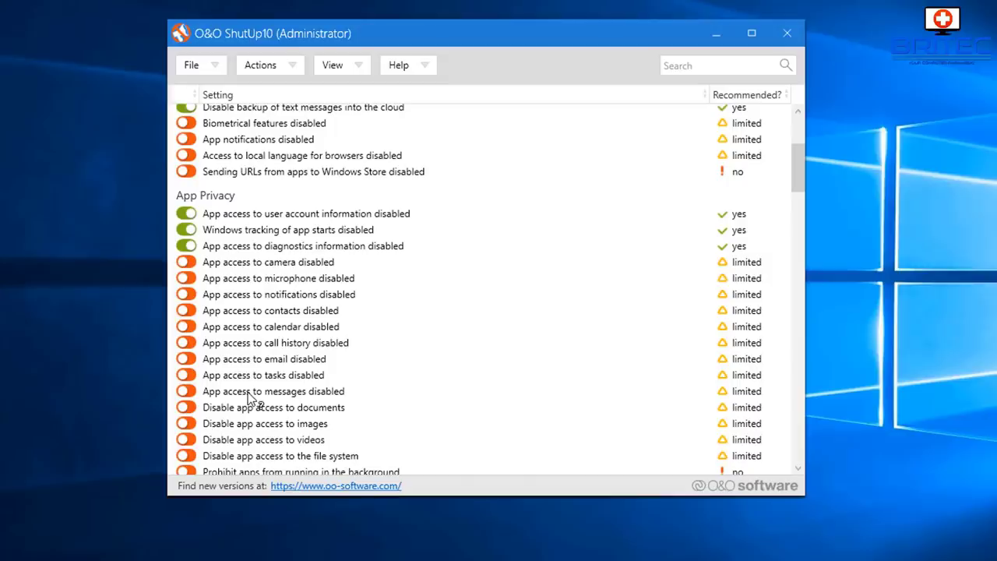
scroll(251, 438, "down", 1)
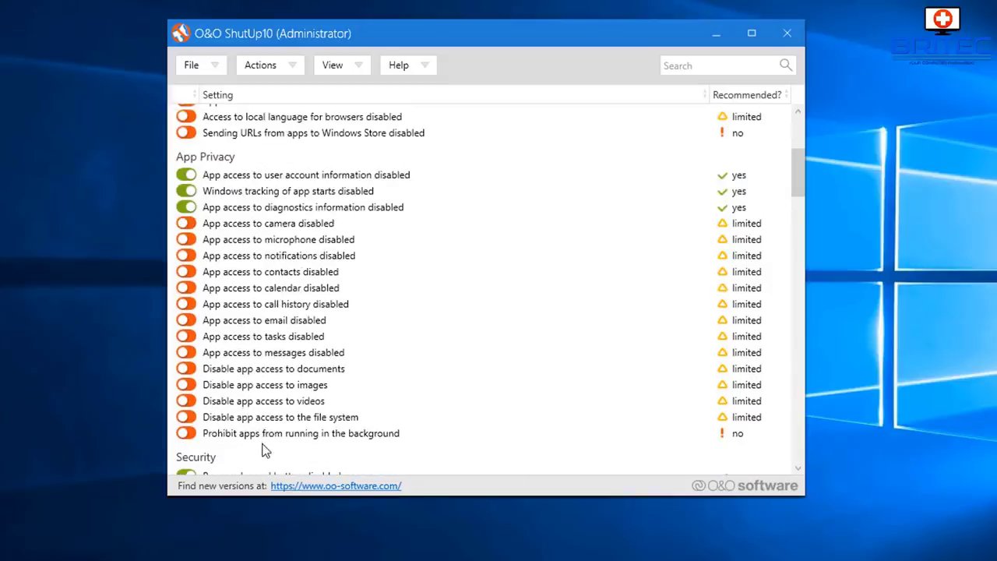
scroll(263, 451, "down", 6)
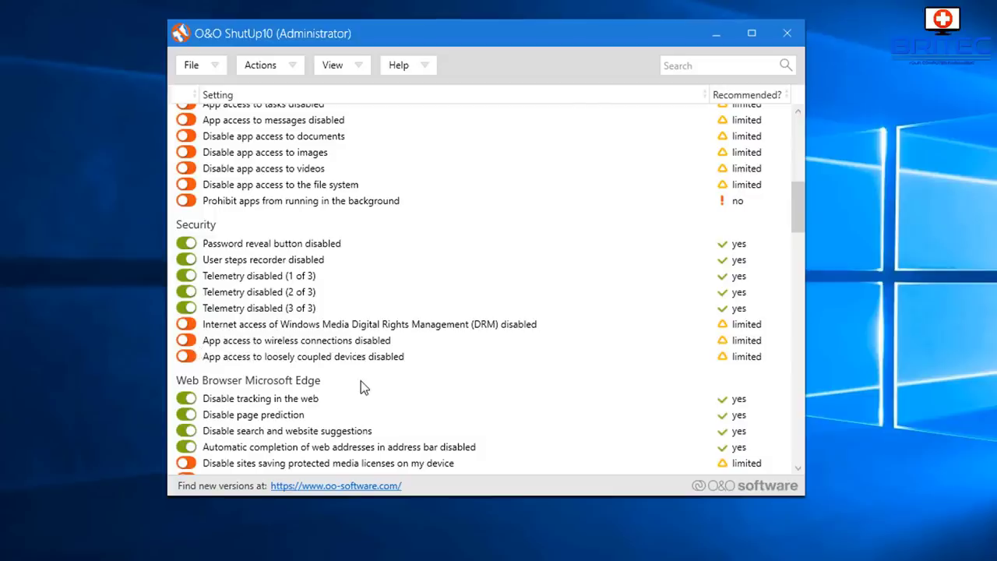
scroll(361, 386, "down", 2)
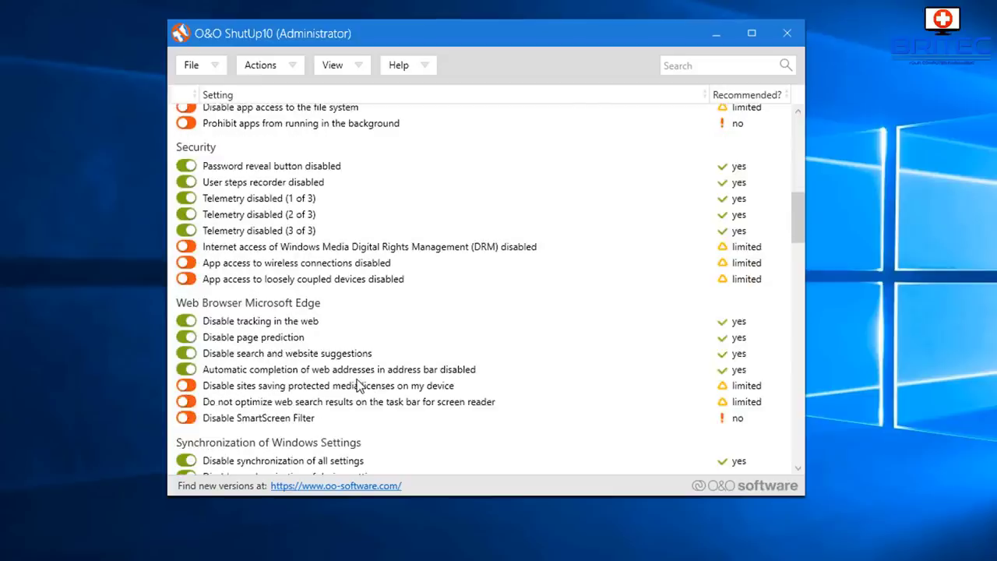
scroll(359, 386, "down", 5)
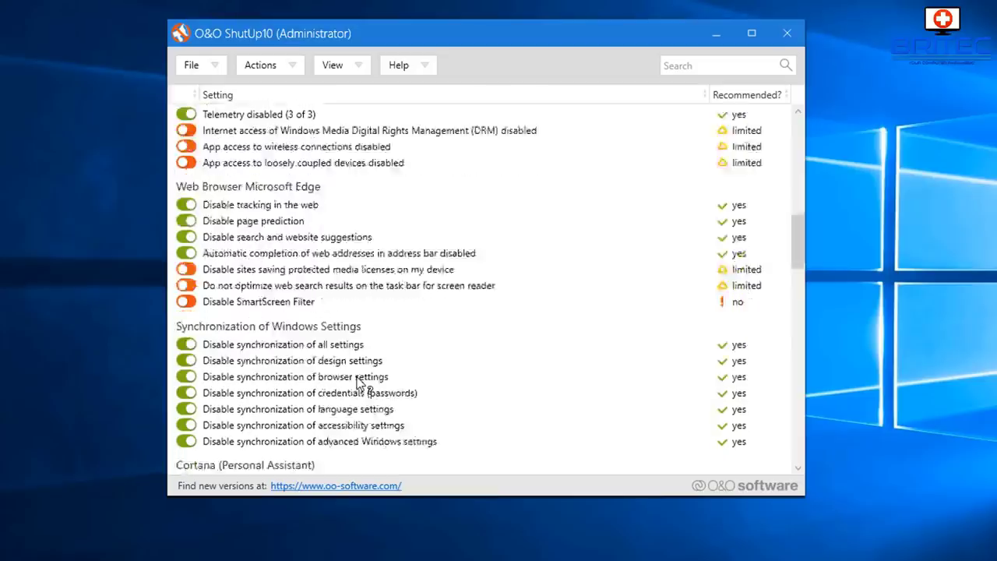
scroll(357, 382, "down", 5)
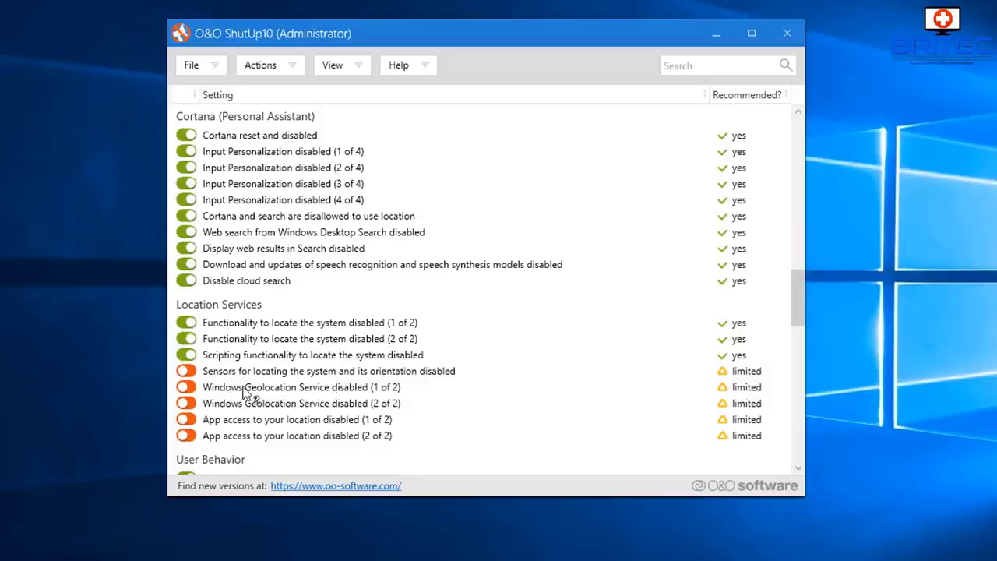
- Try turning on "Windows Geolocation Service disabled (1 of 2)", revert it, and show the explanation for "Automatic Windows Updates disabled (1 of 2)"
left_click(188, 388)
left_click(189, 388)
scroll(304, 449, "down", 1)
scroll(312, 444, "down", 6)
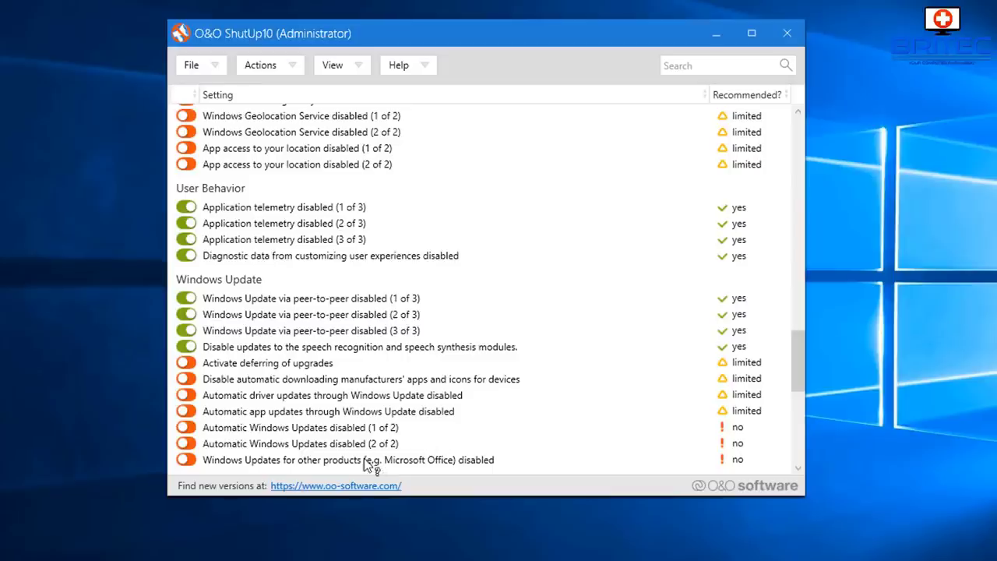
left_click(188, 427)
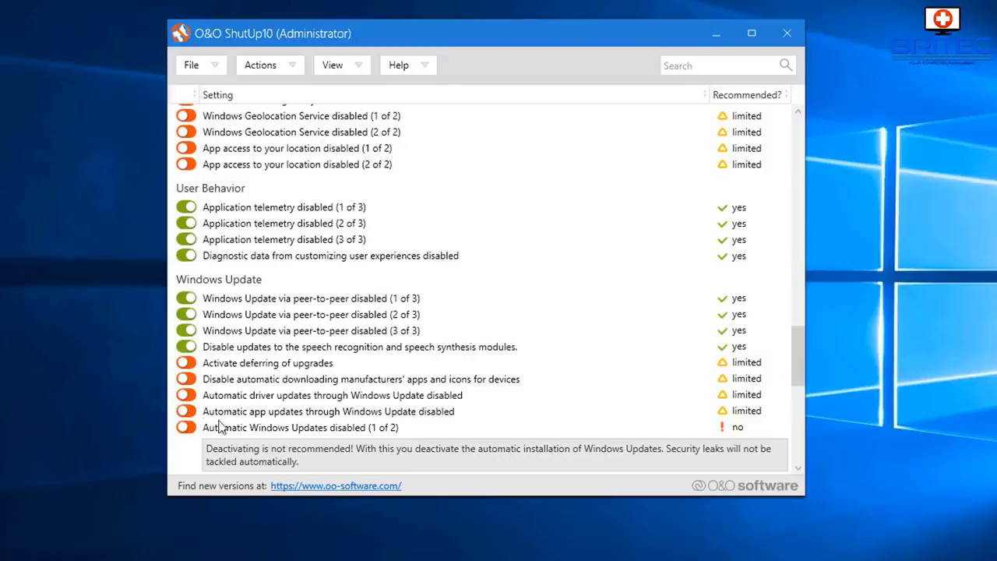
- Under Windows Explorer, disable Microsoft OneDrive, ads in Windows Explorer/OneDrive, and OneDrive access to network before login
scroll(407, 395, "down", 2)
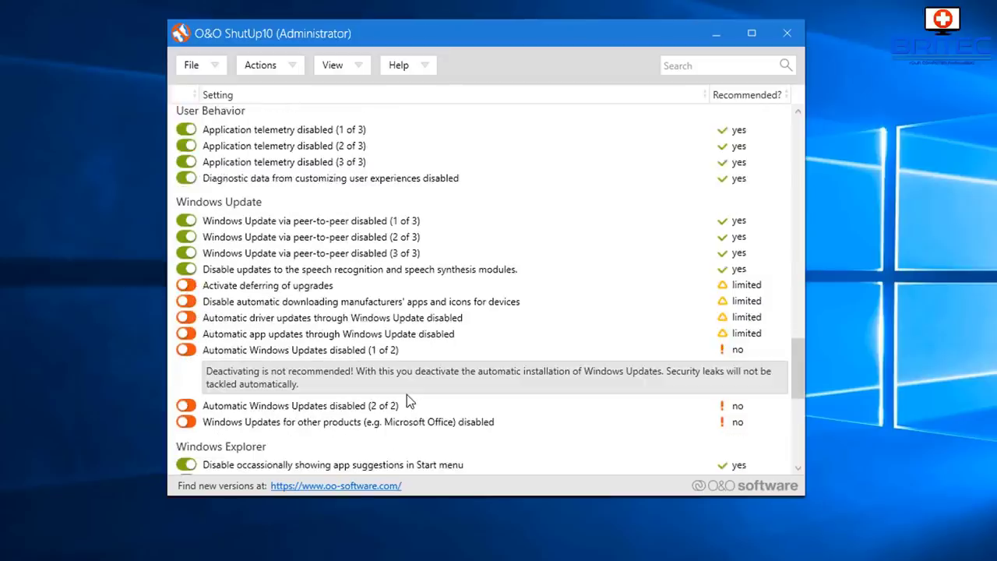
scroll(406, 395, "down", 3)
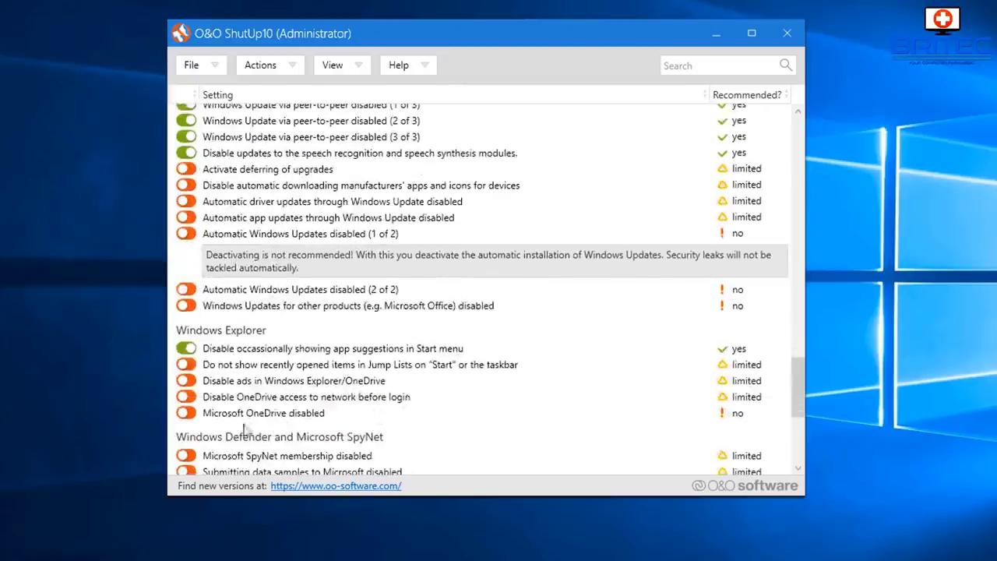
left_click(187, 415)
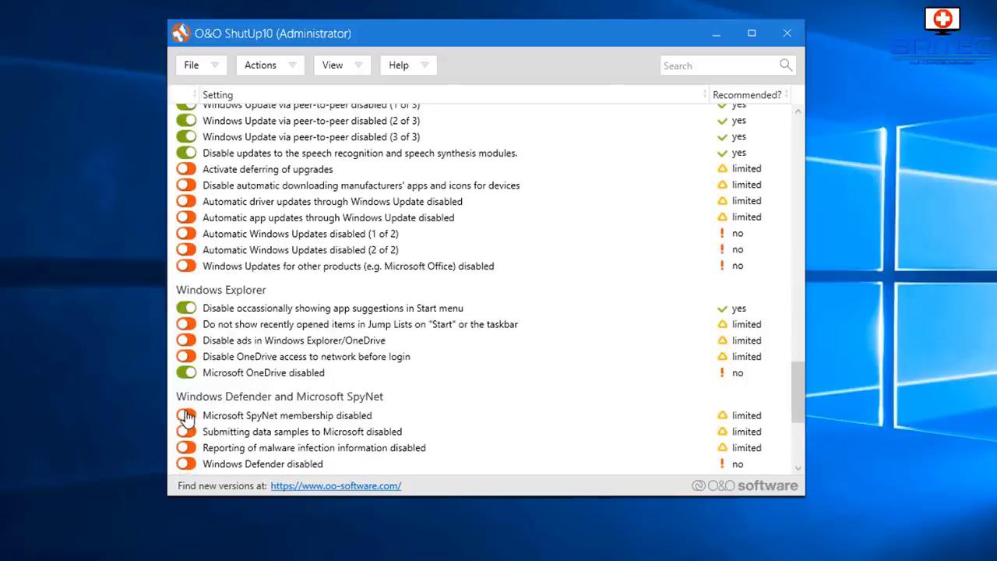
left_click(188, 358)
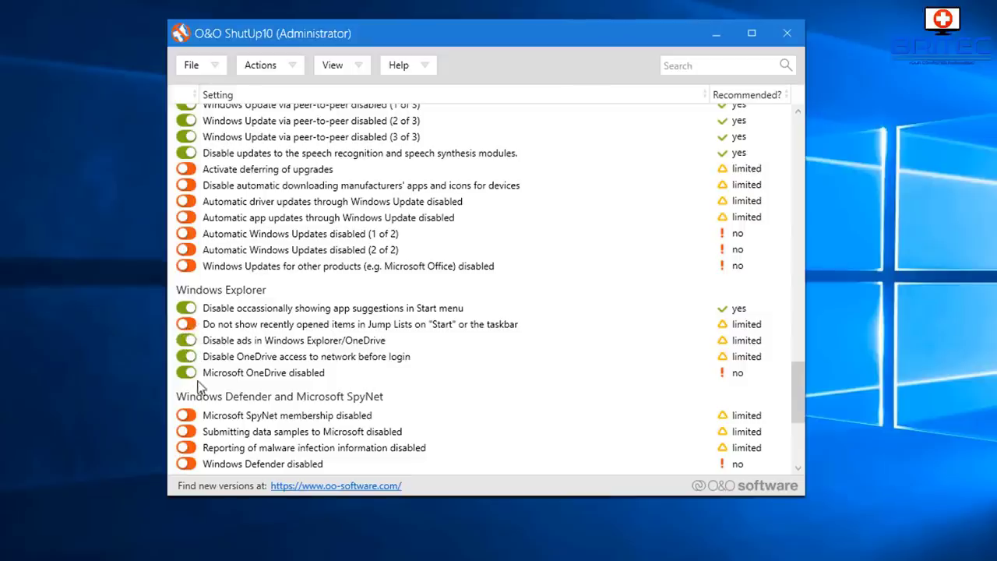
- Check the remaining settings through Miscellaneous, then close O&O ShutUp10 and restart Windows to apply the changes
scroll(198, 395, "down", 2)
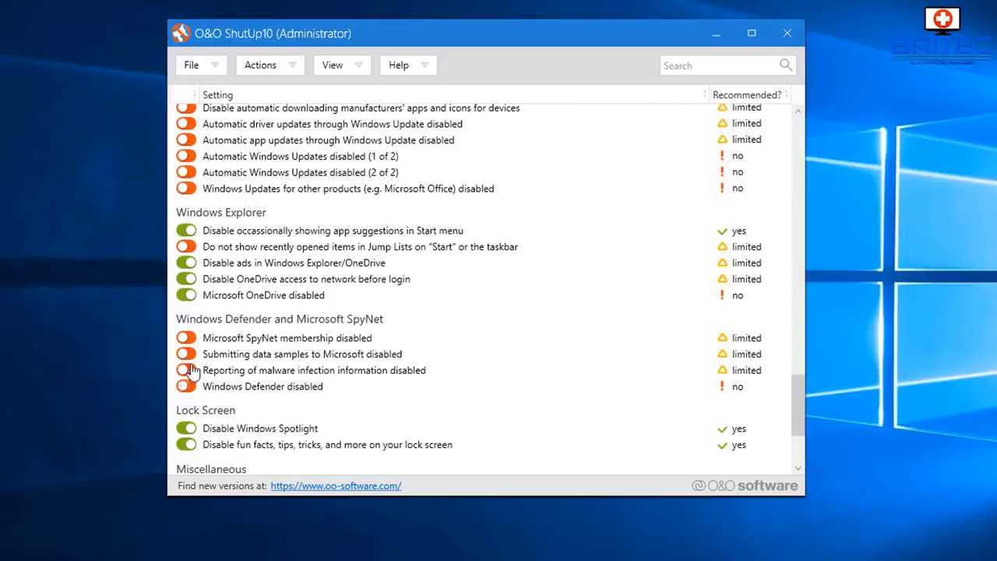
scroll(197, 437, "down", 4)
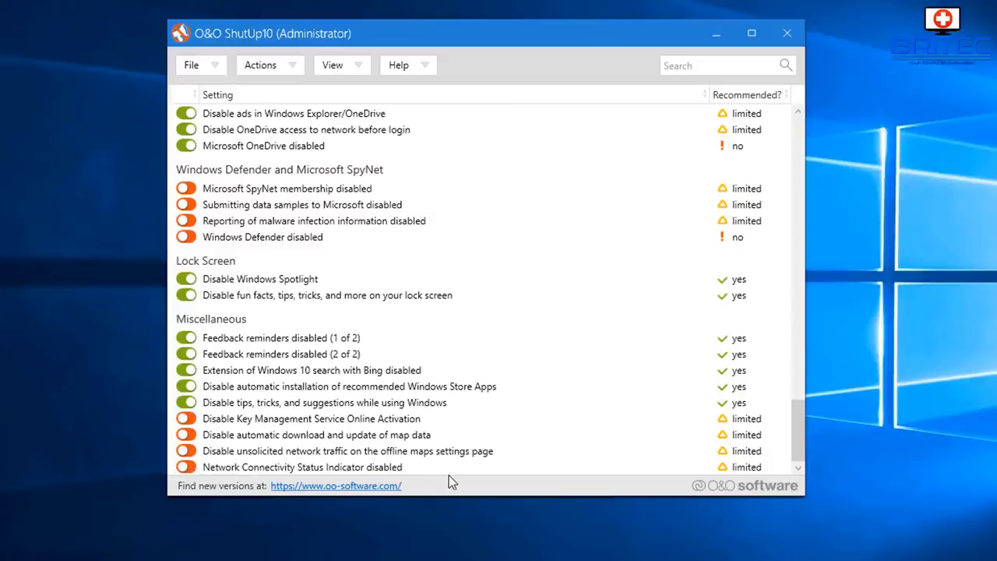
left_click(783, 35)
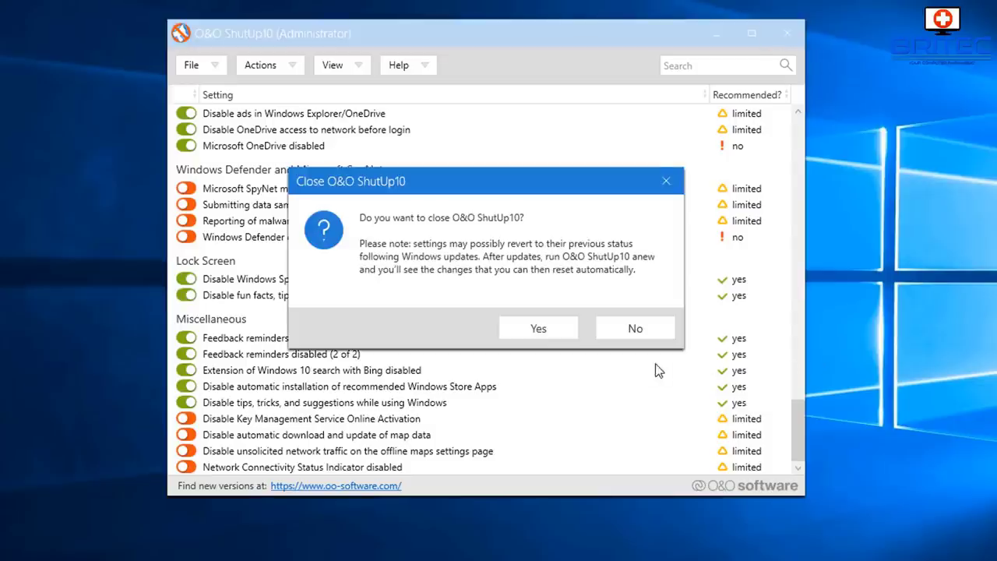
left_click(542, 323)
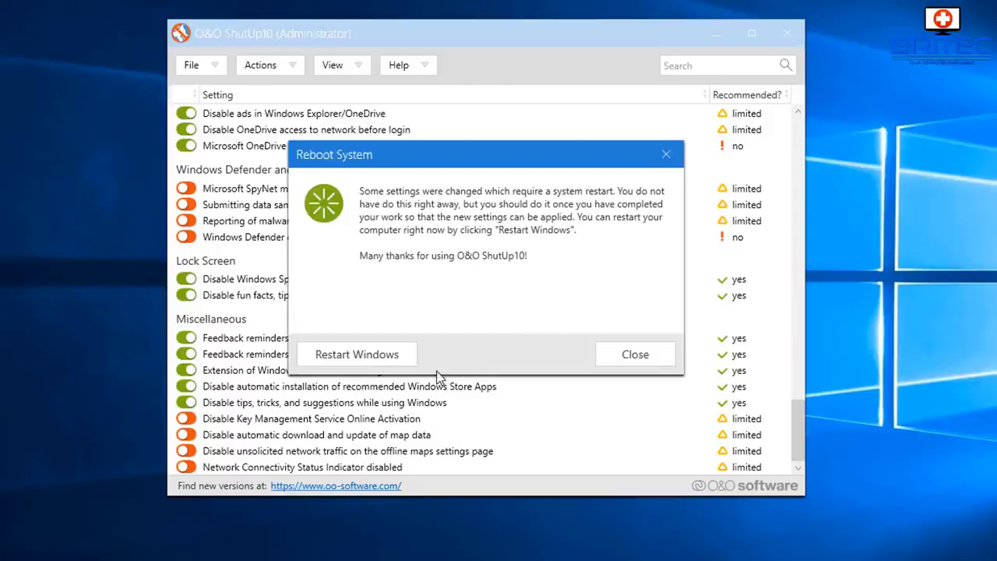
left_click(336, 360)
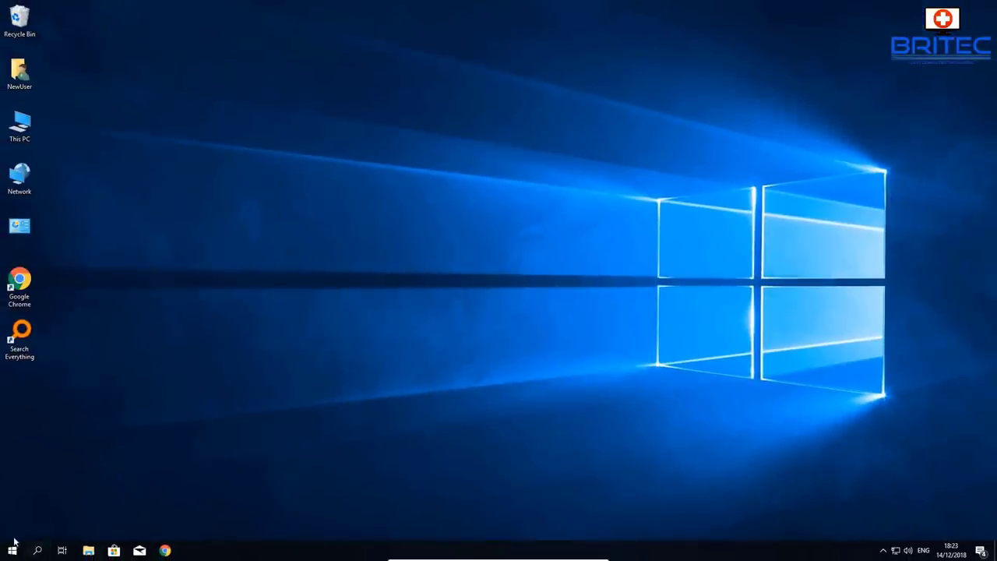
- Launch Search Everything from the desktop, allow it to make changes, look over its file list, and close it
left_click(36, 552)
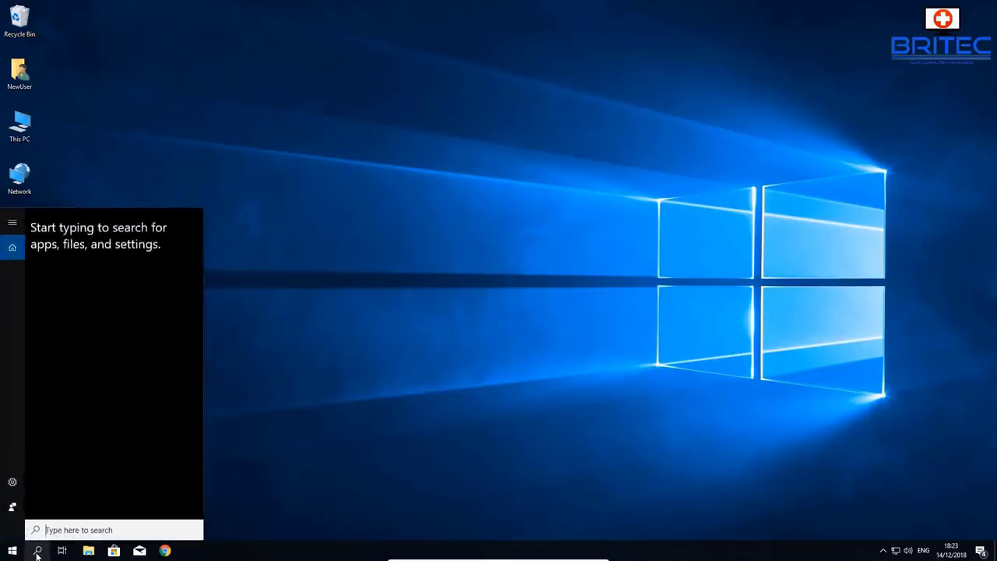
left_click(37, 552)
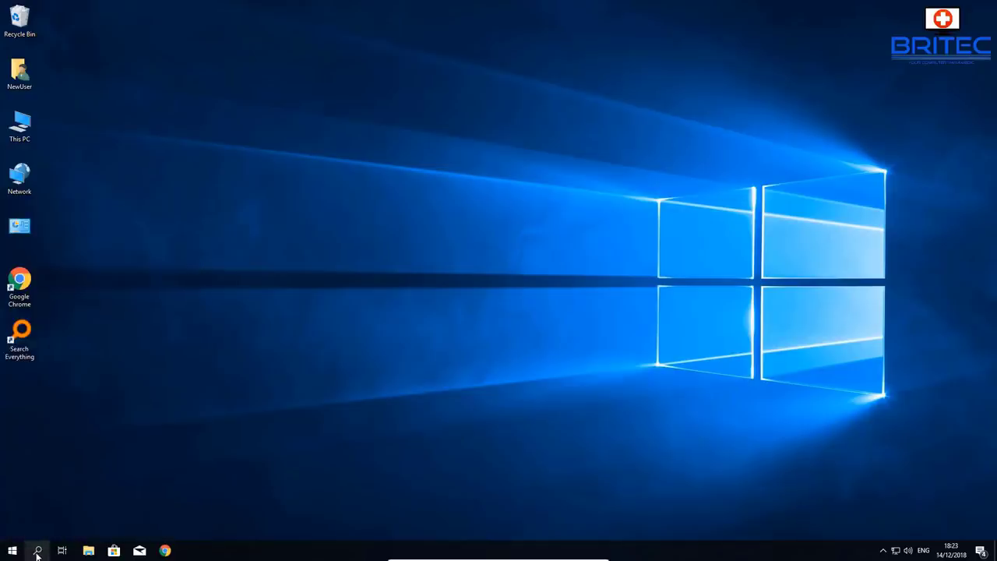
double_click(23, 344)
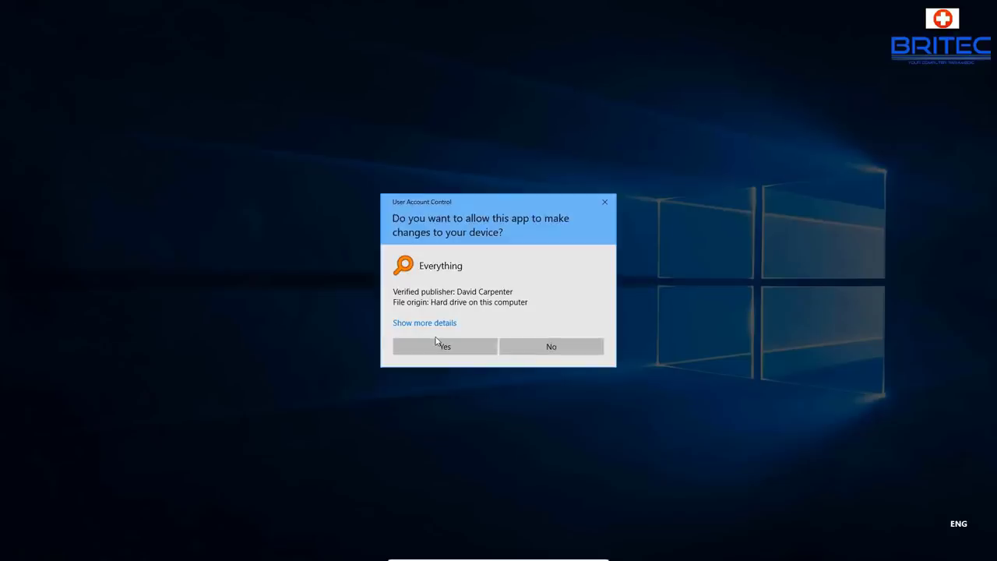
left_click(438, 344)
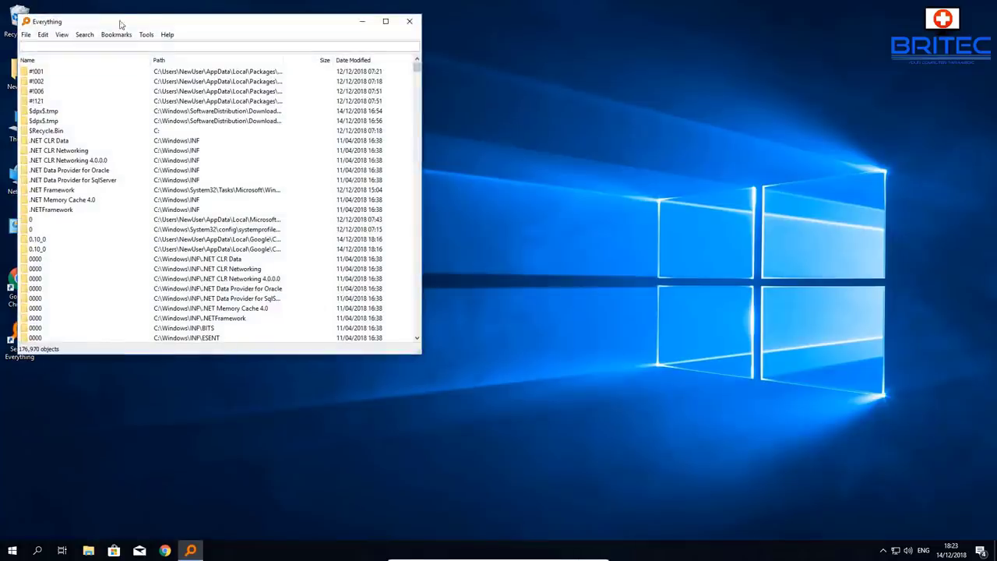
left_click_drag(150, 27, 387, 78)
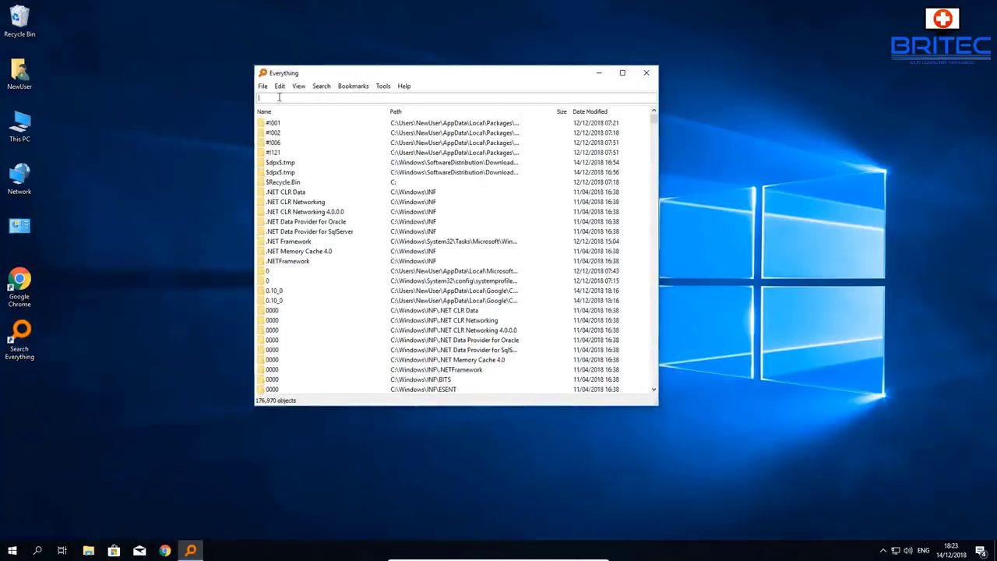
left_click(646, 73)
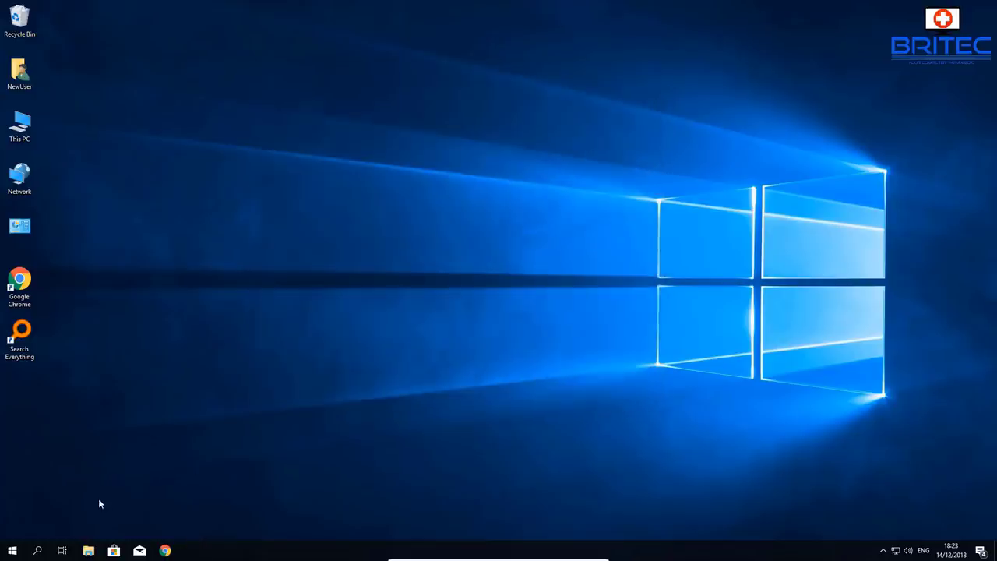
- Hide the Task View button on the taskbar and show it again
right_click(37, 551)
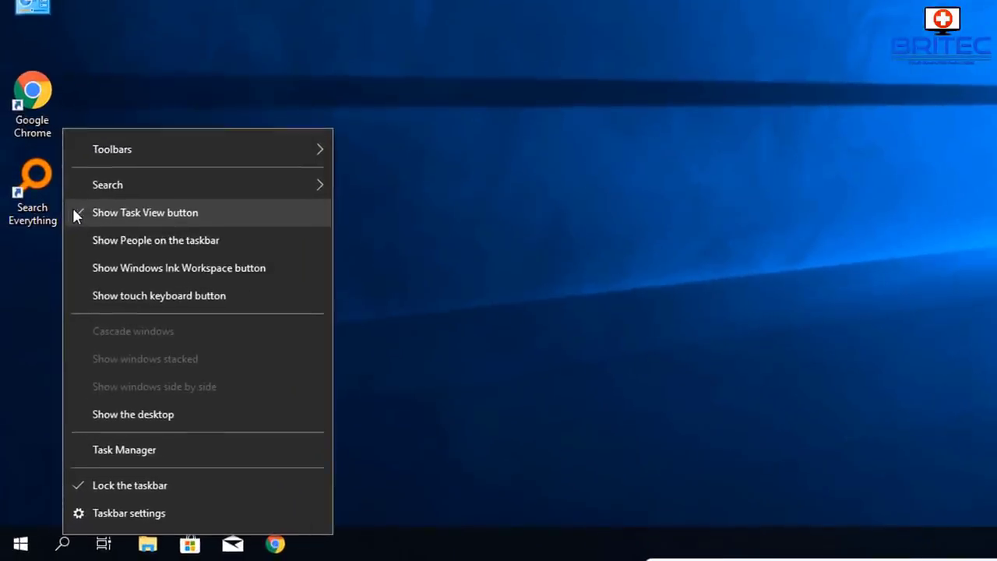
left_click(73, 209)
right_click(65, 542)
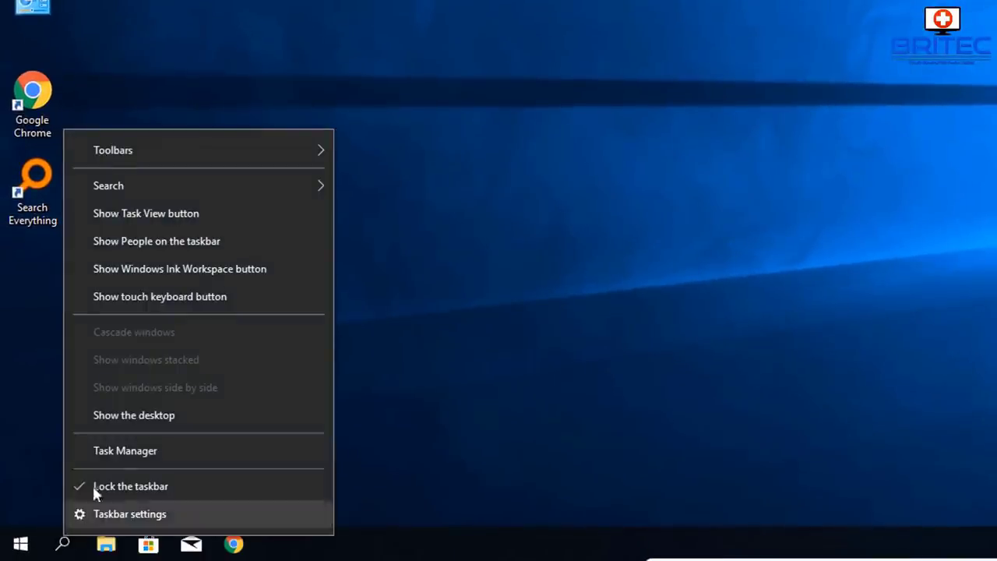
left_click(101, 215)
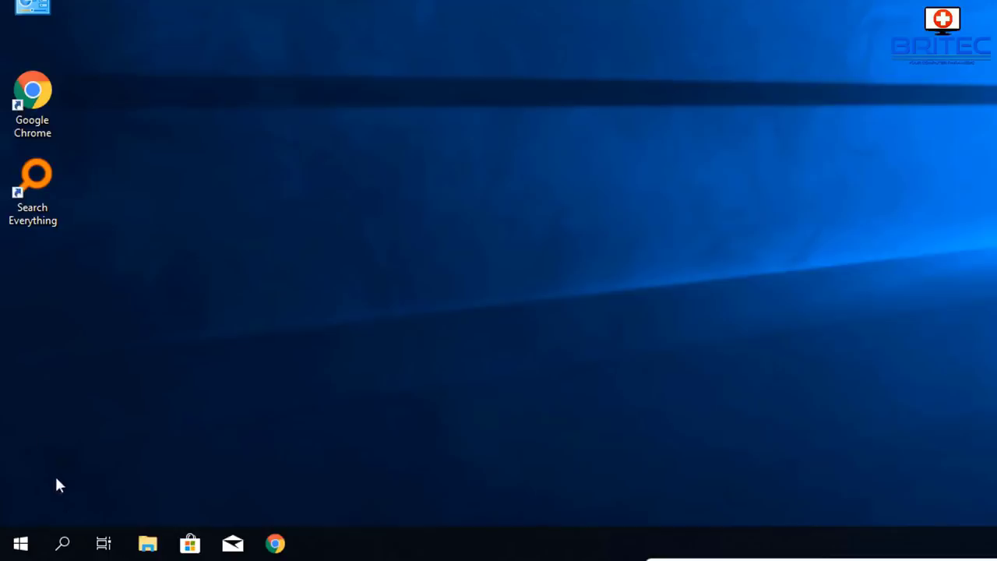
- Hide the search icon on the taskbar
right_click(63, 541)
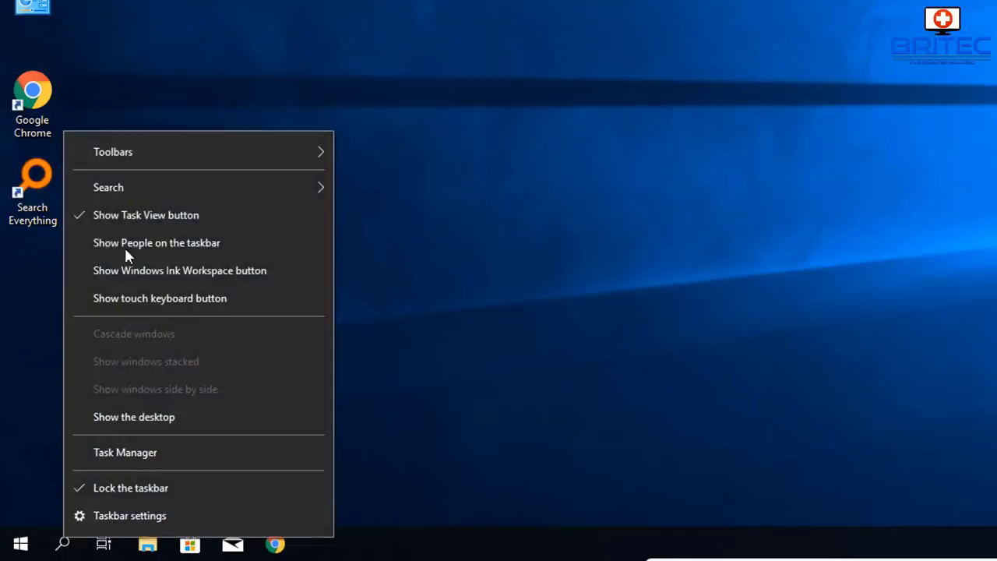
mouse_move(137, 152)
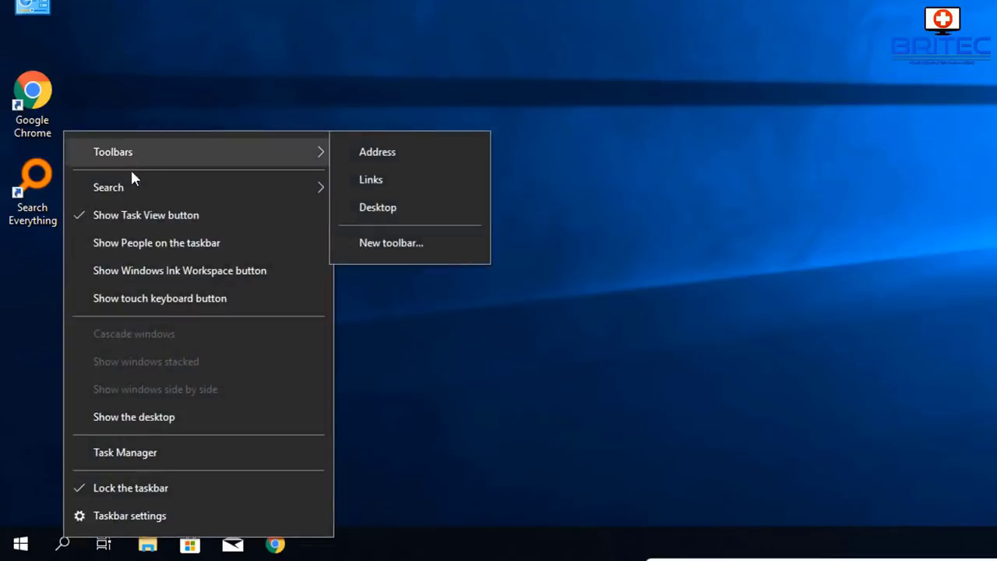
mouse_move(134, 184)
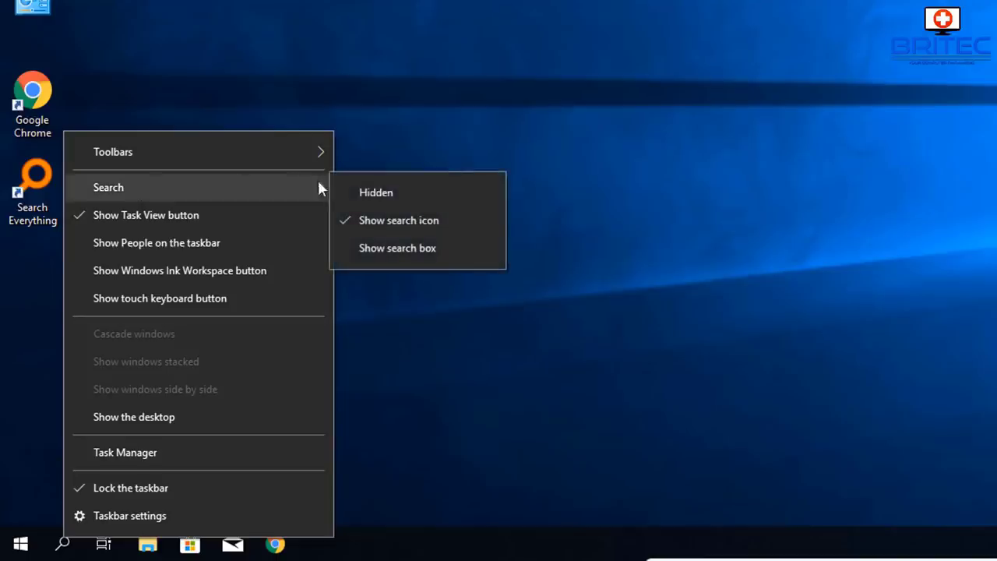
left_click(345, 192)
right_click(61, 534)
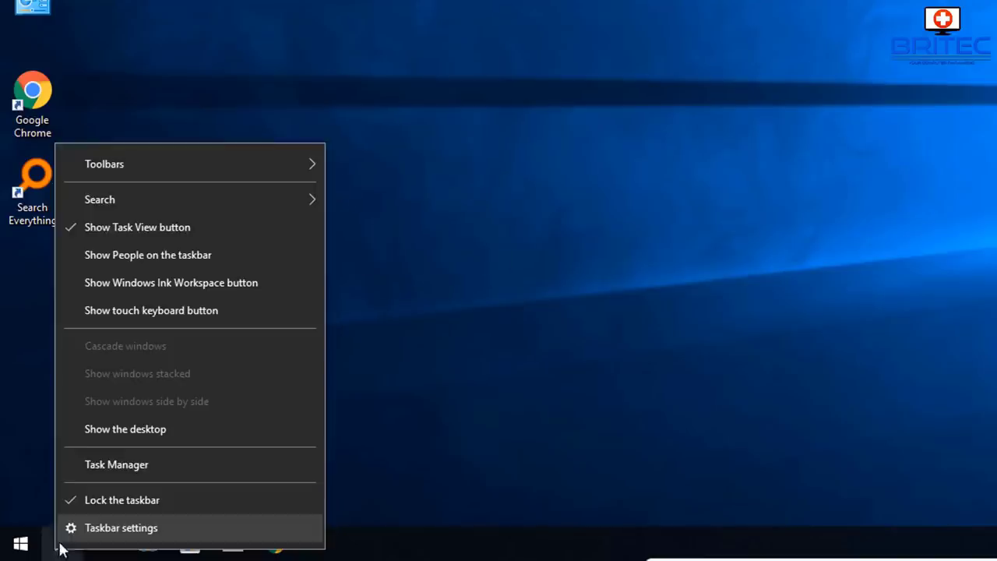
mouse_move(118, 200)
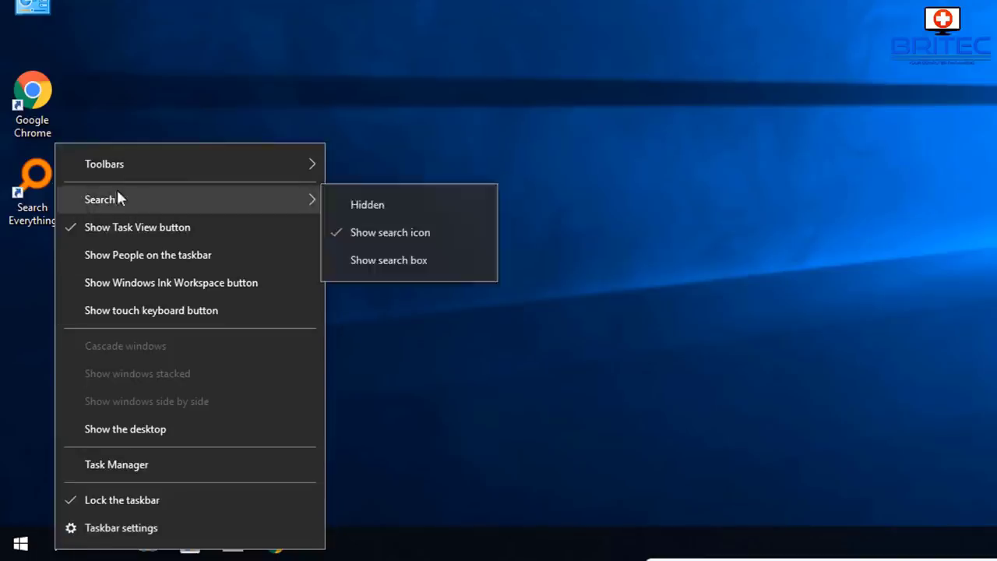
left_click(349, 206)
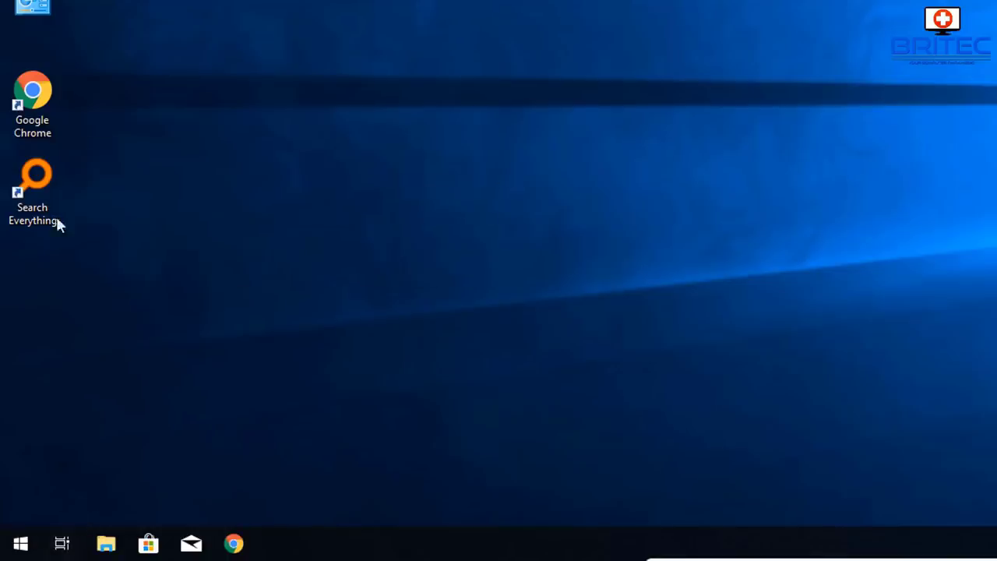
- Launch Search Everything from the desktop again, allow it to make changes, view its file list, and close it
double_click(41, 174)
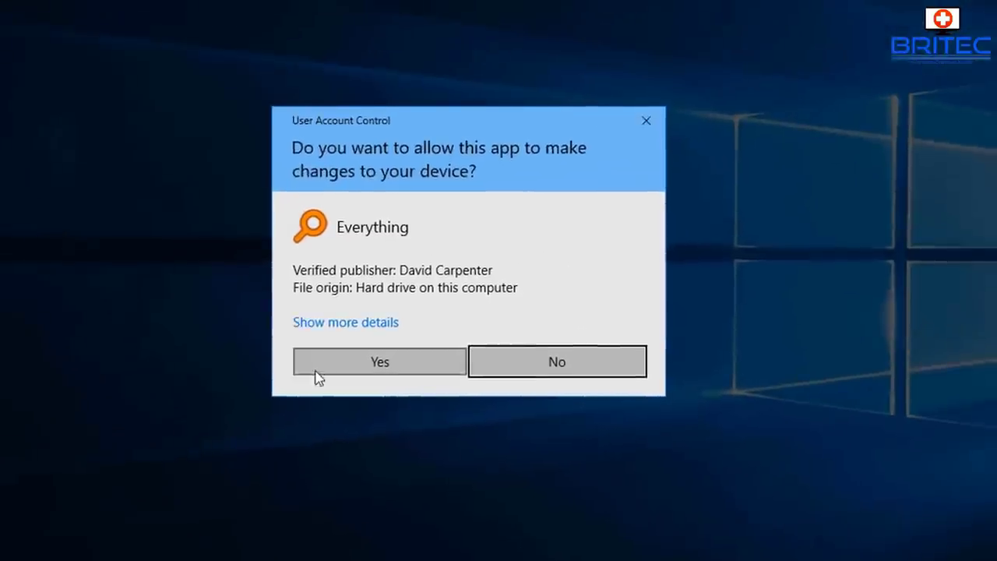
left_click(476, 293)
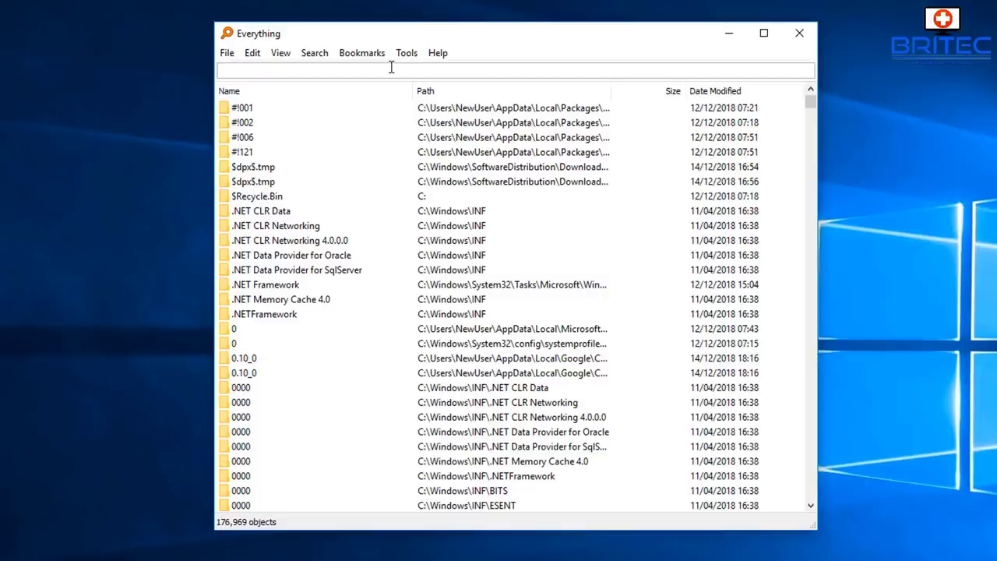
left_click(799, 35)
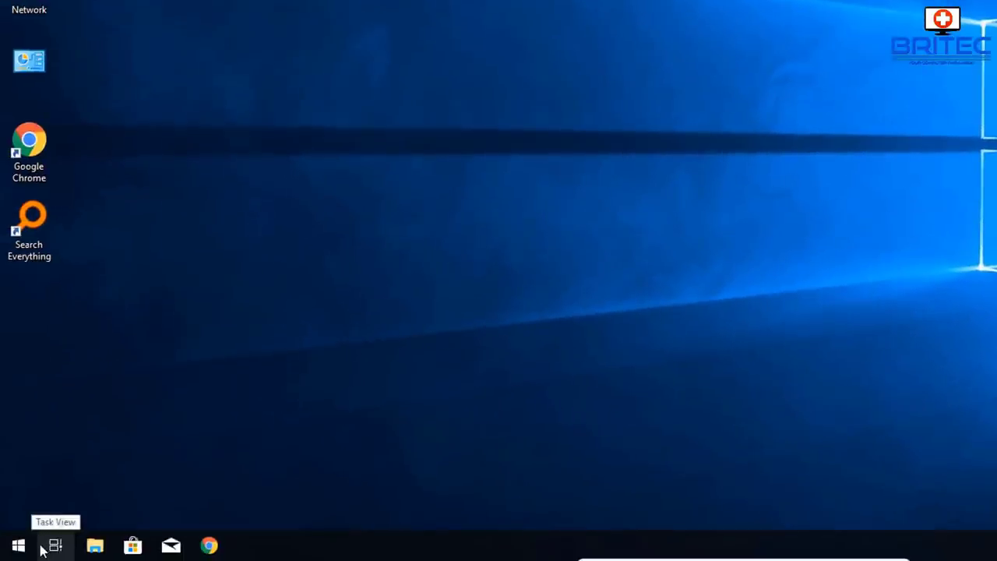
- Set the taskbar search option to show the search icon
right_click(43, 550)
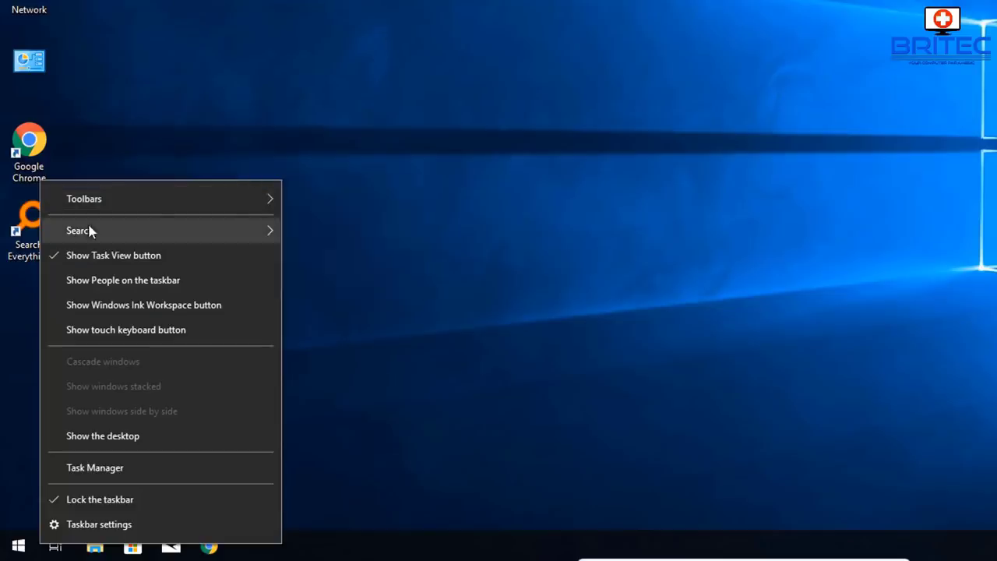
mouse_move(127, 227)
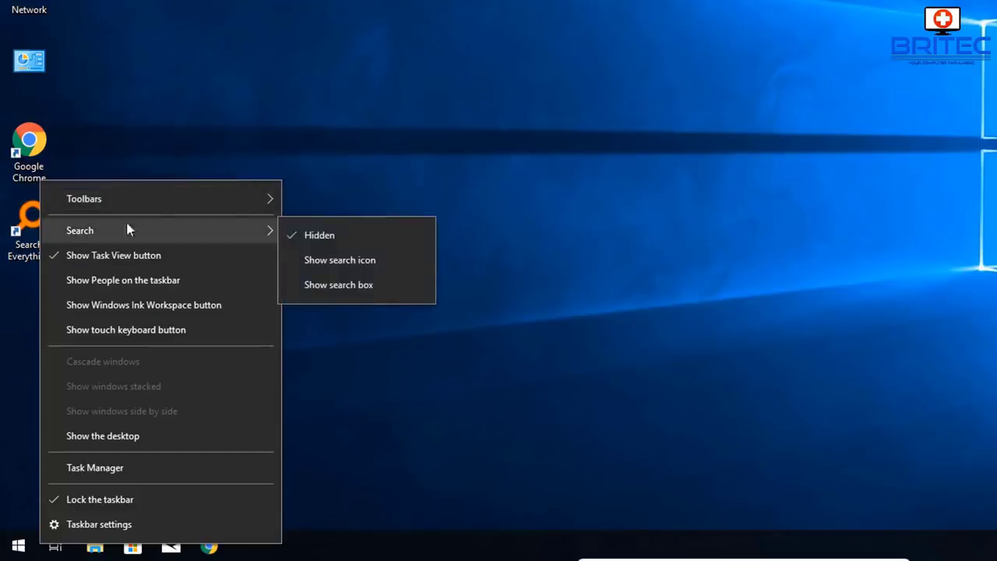
left_click(288, 260)
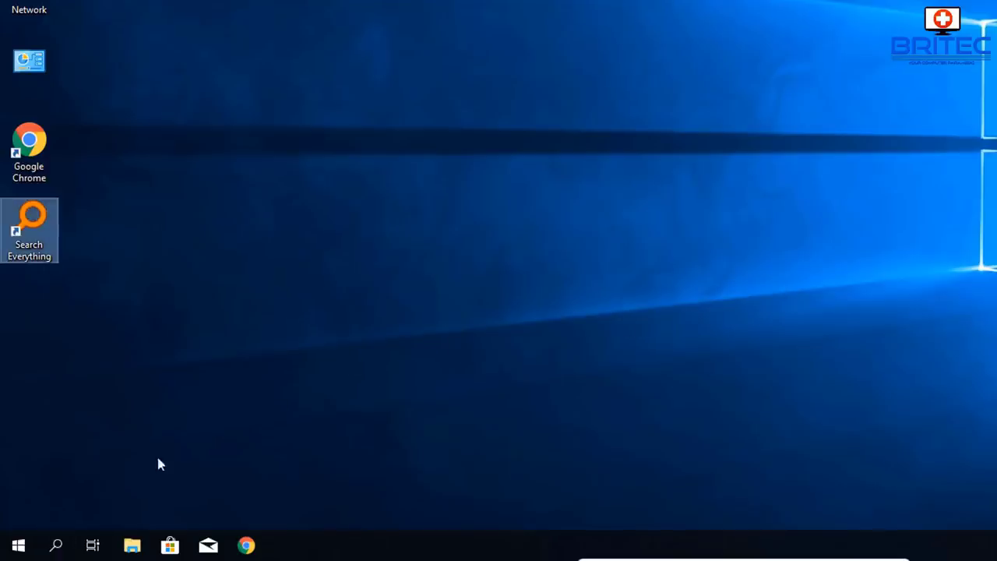
- Search Windows for "storage" and open the Storage system settings
left_click(59, 544)
type("s")
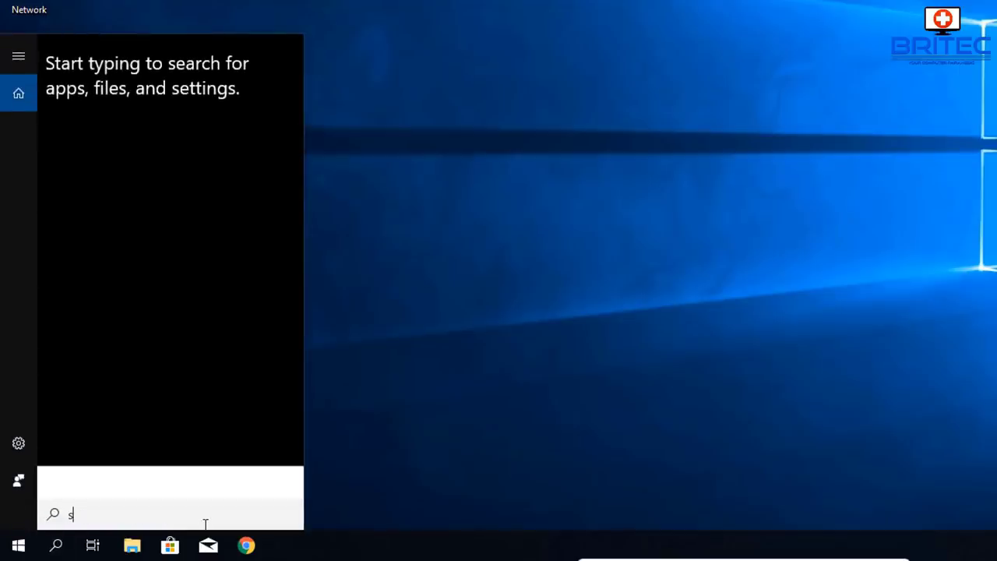
type("torage")
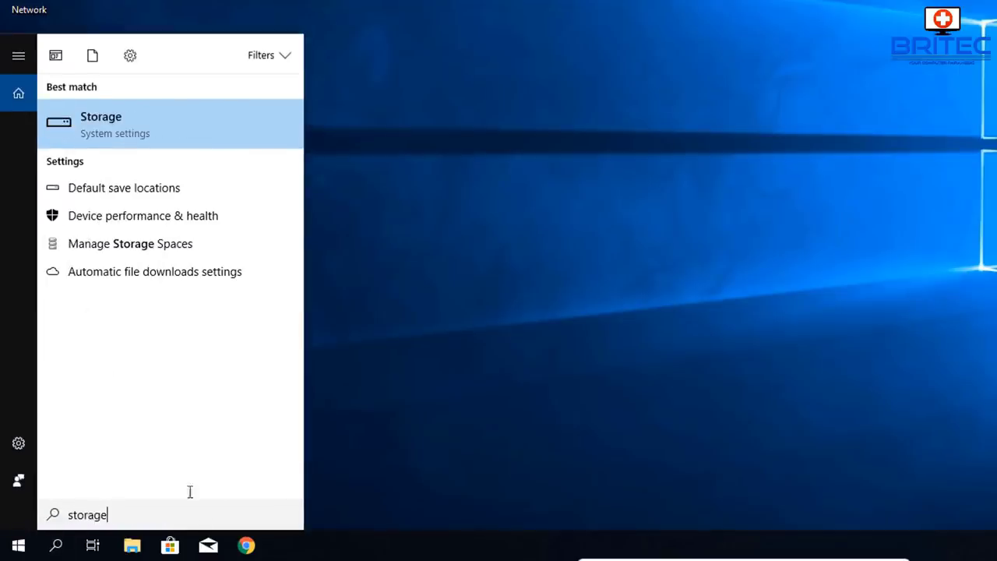
left_click(265, 128)
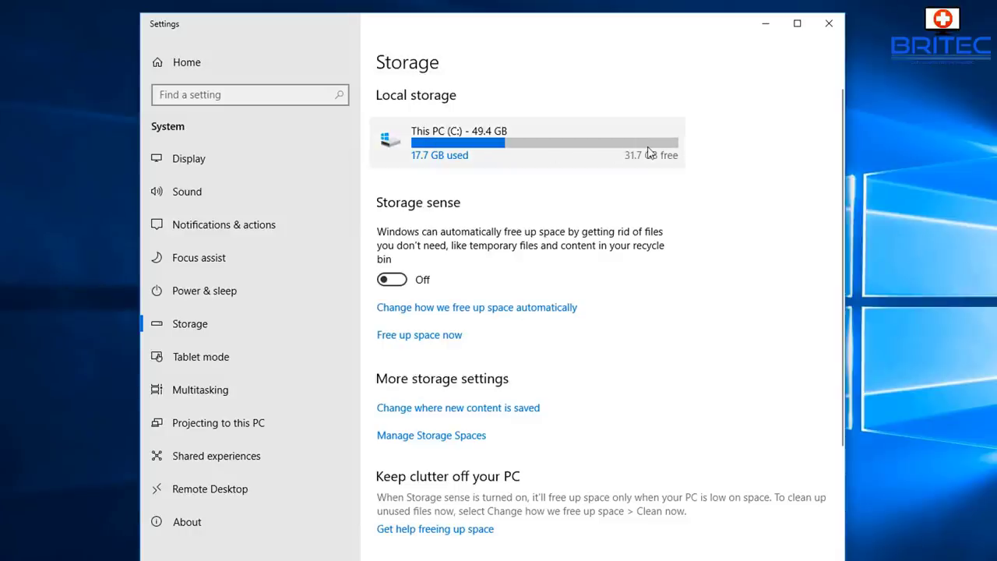
- Turn on Storage sense and set it to delete recycle bin files that have been there for over 14 days
left_click(397, 282)
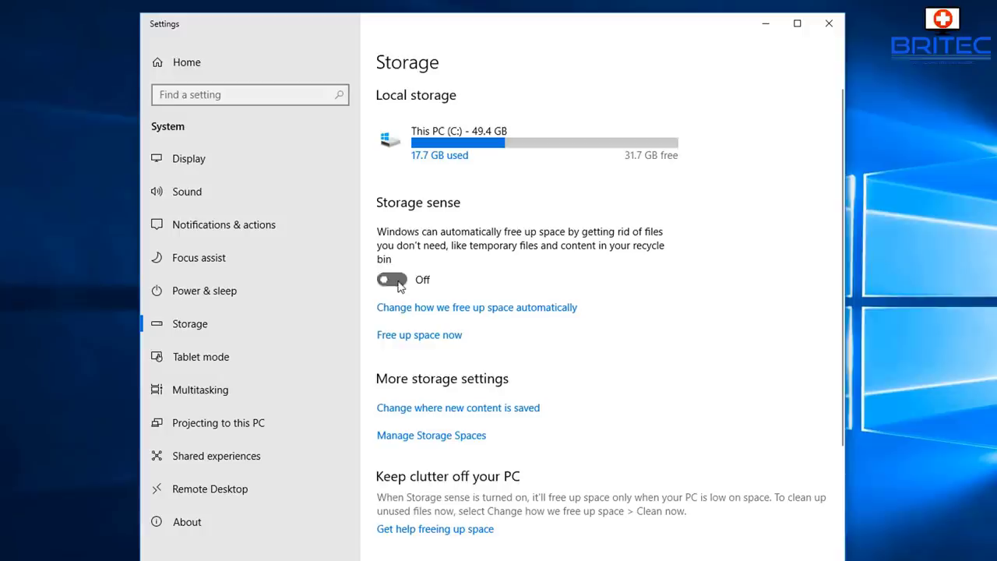
left_click(430, 310)
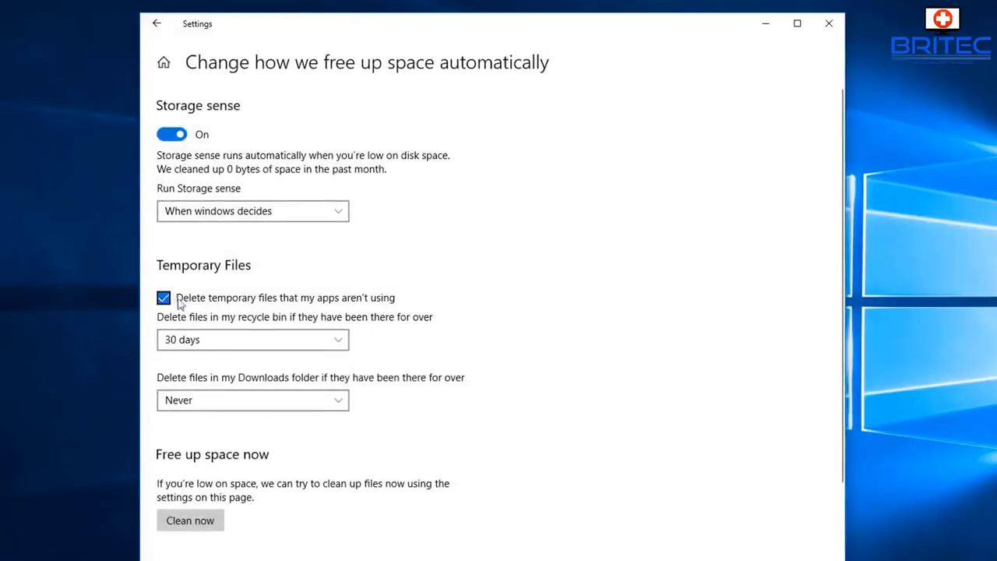
left_click(331, 346)
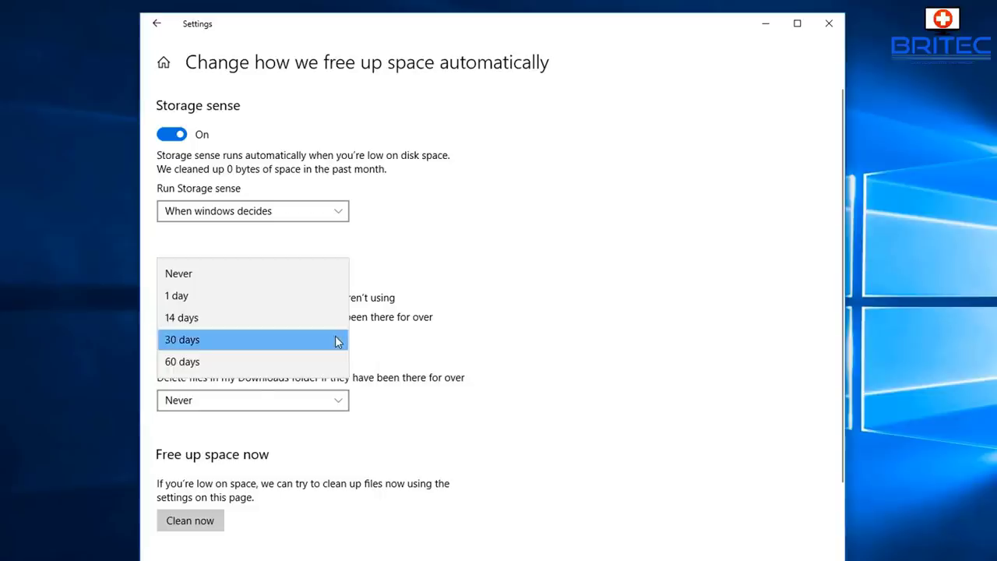
left_click(179, 317)
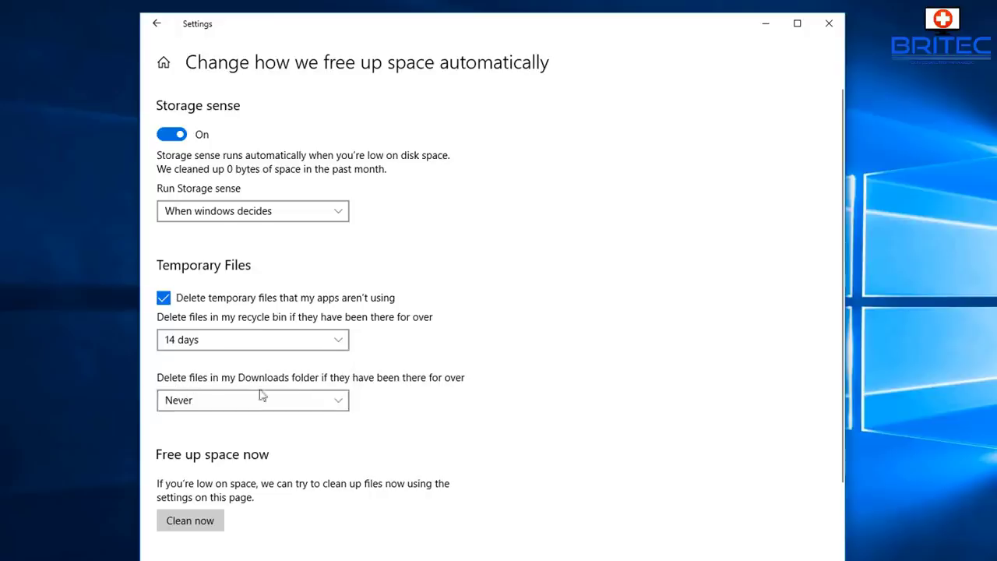
- Set automatic deletion of files in the Downloads folder to 1 day, and return it to Never
left_click(273, 411)
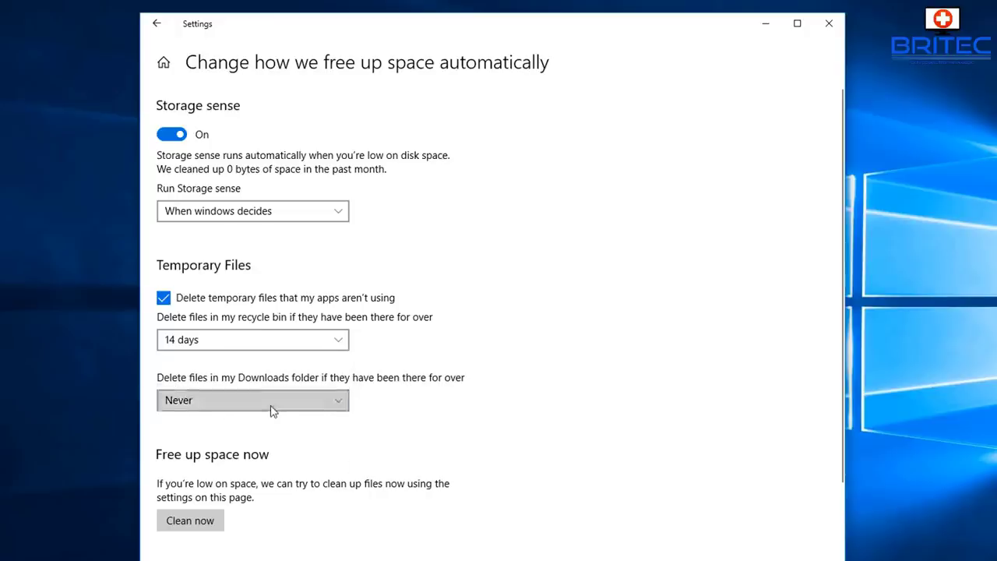
left_click(272, 407)
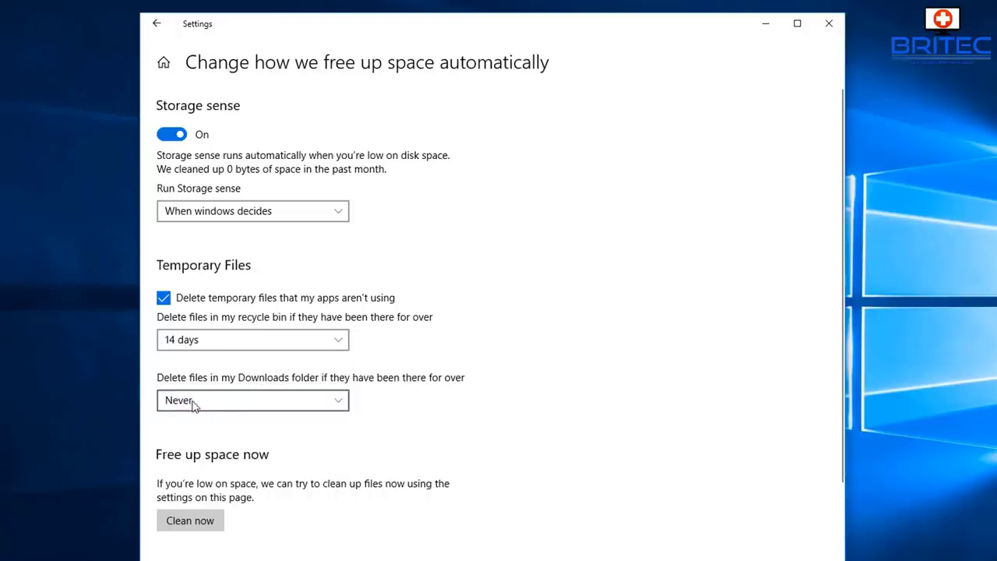
left_click(250, 401)
left_click(195, 421)
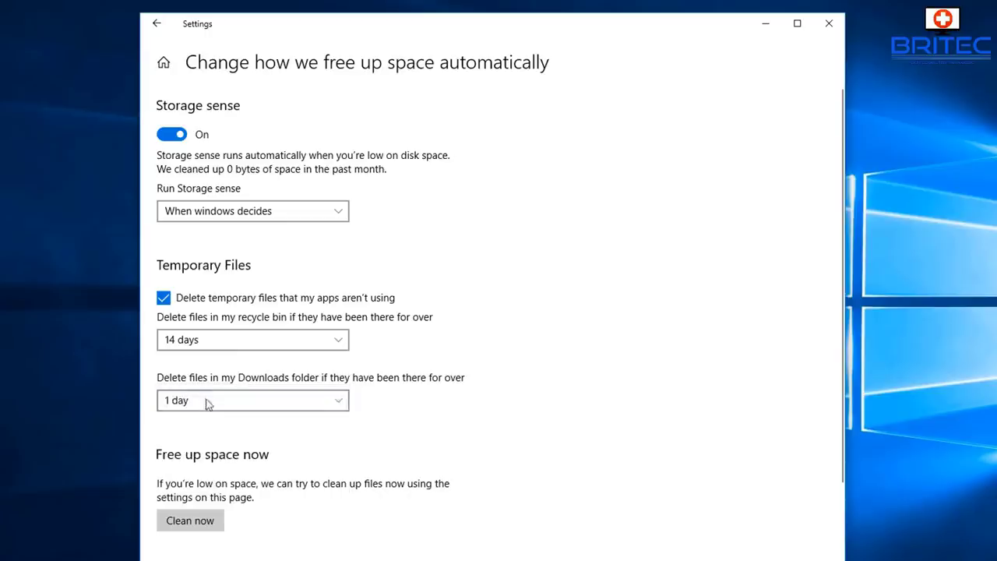
left_click(230, 403)
left_click(192, 381)
- Start an immediate Storage sense cleanup to free up space and minimize the Settings window
scroll(364, 505, "down", 2)
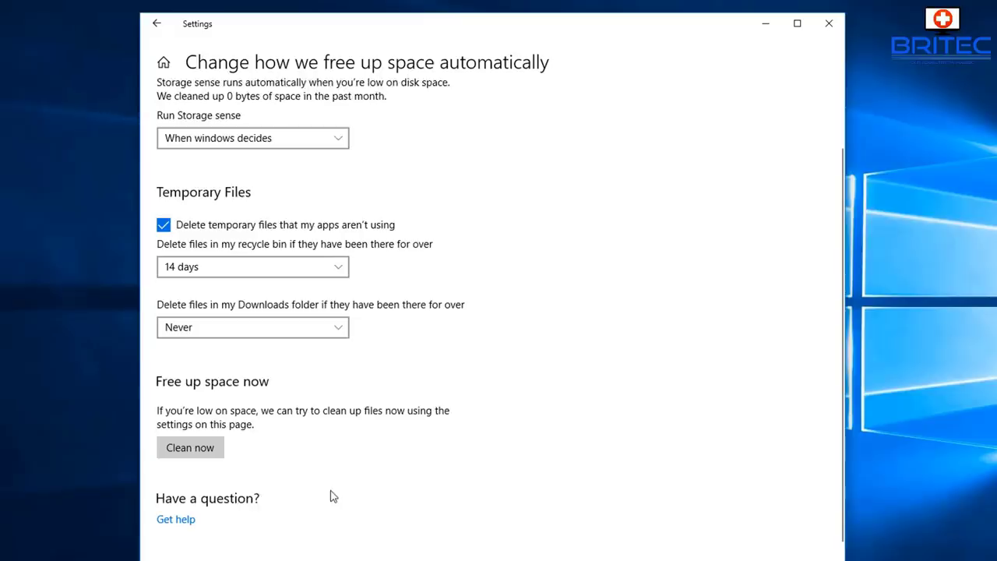
left_click(193, 437)
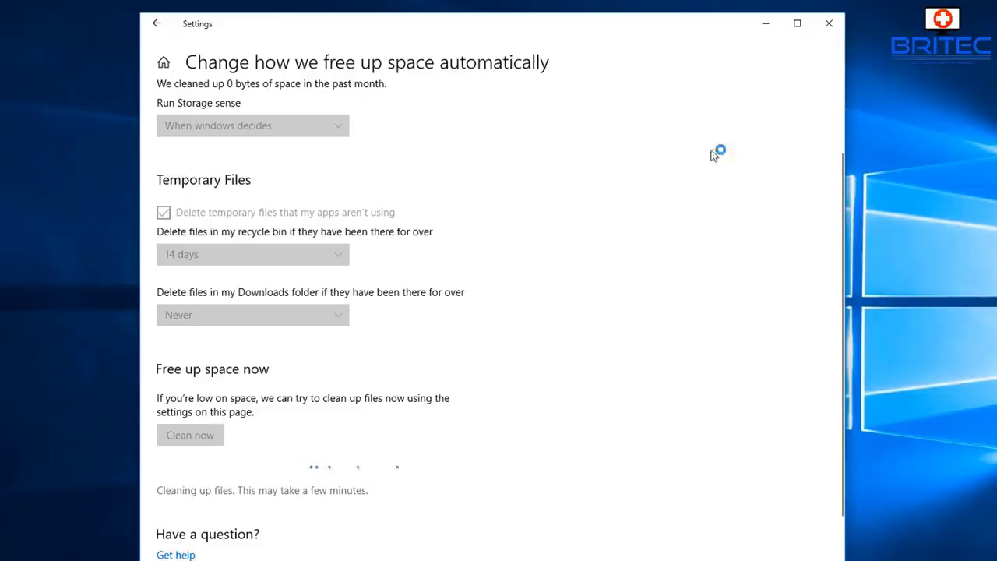
left_click(767, 25)
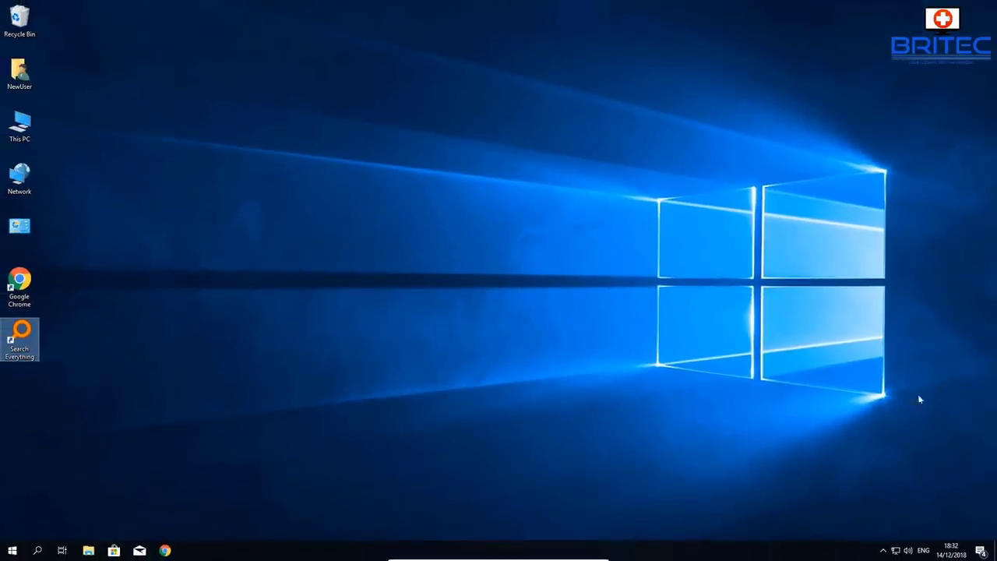
- Open the account Sign-in options in Windows Settings and review the password, PIN, picture password, Dynamic lock, and privacy sections
left_click(11, 550)
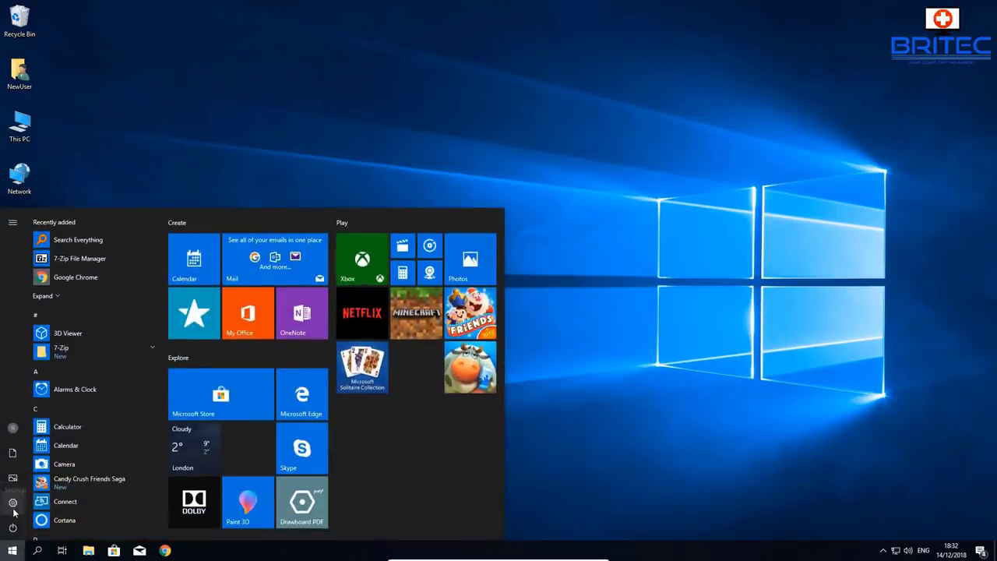
left_click(13, 503)
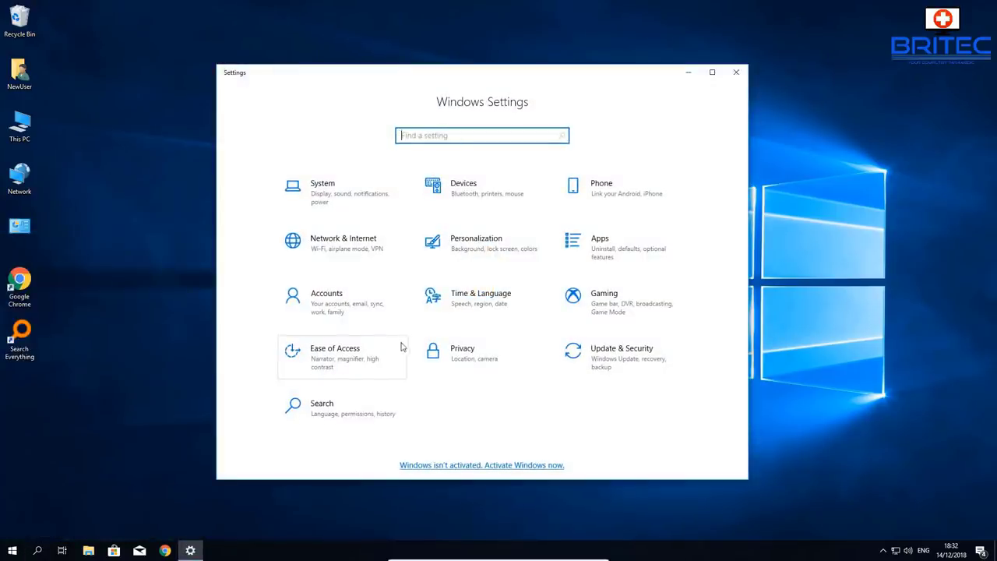
left_click(328, 306)
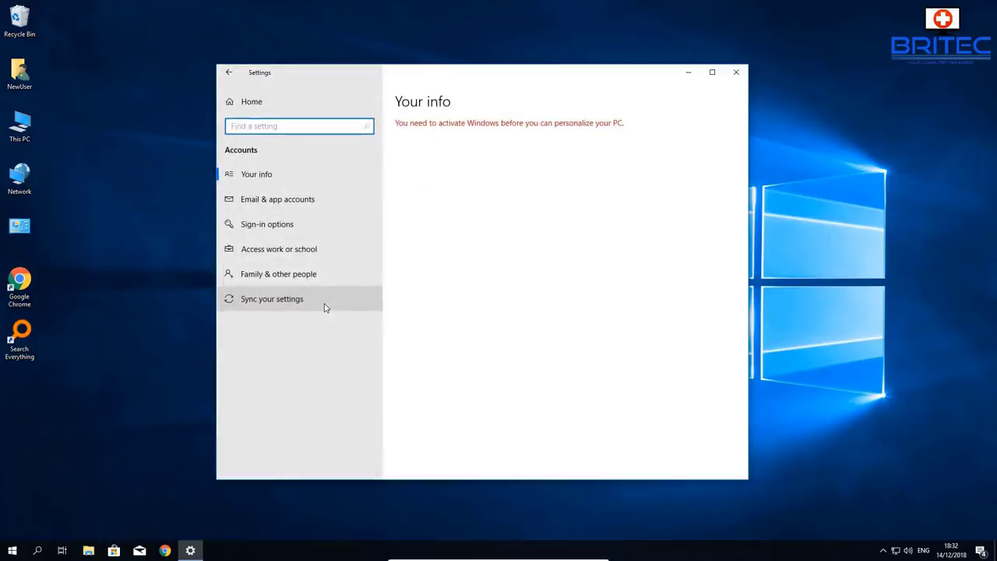
left_click(251, 226)
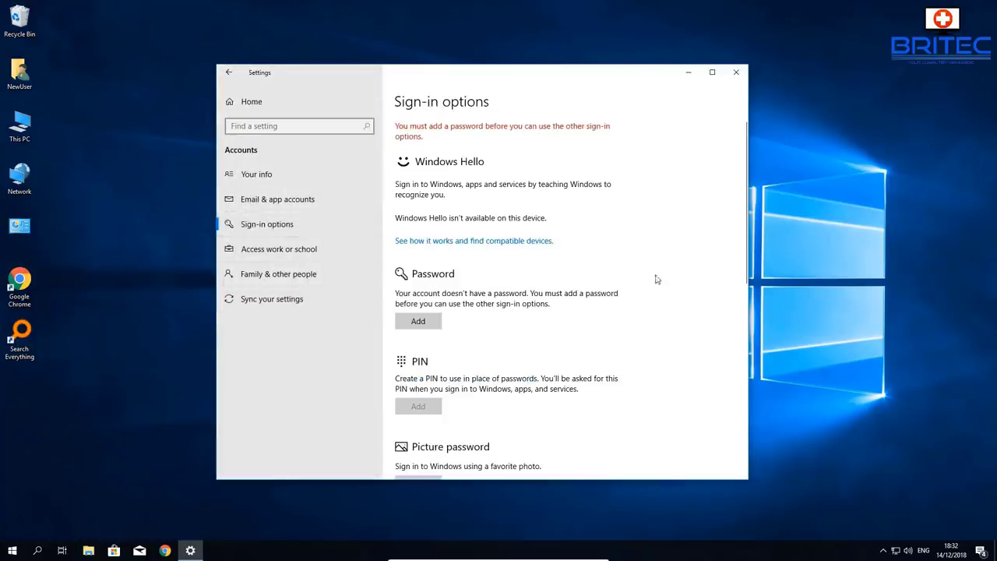
scroll(657, 289, "down", 3)
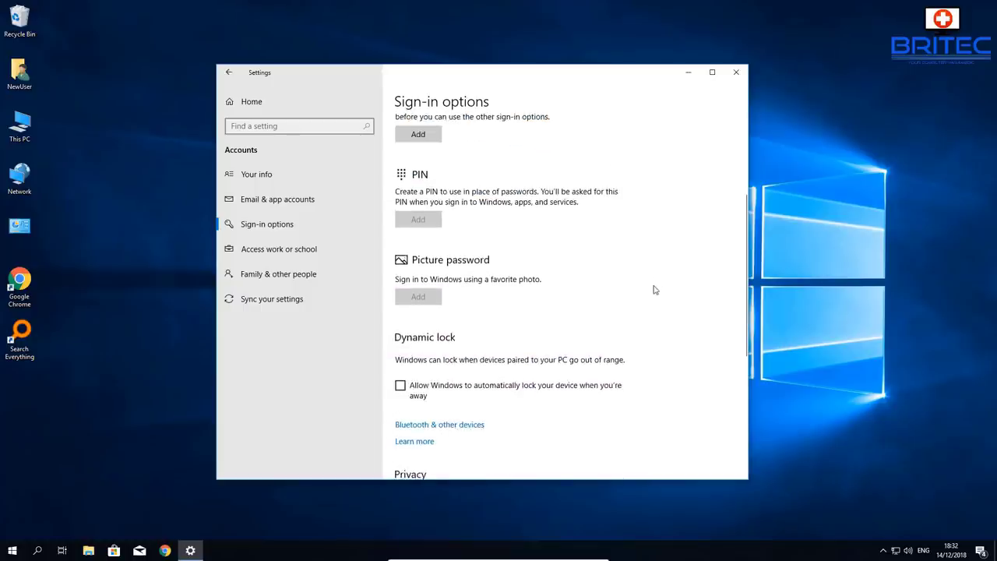
scroll(651, 290, "up", 2)
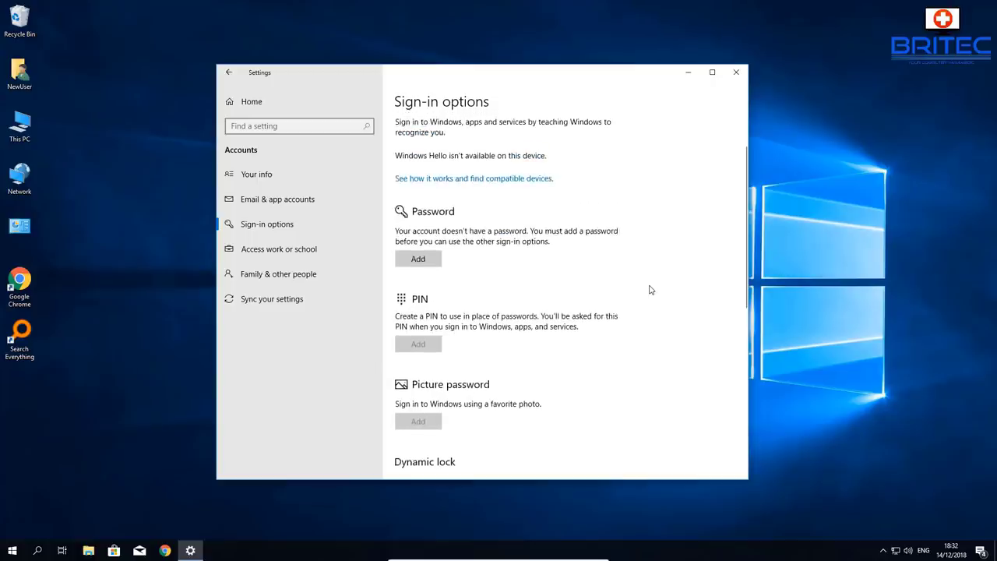
scroll(652, 289, "up", 1)
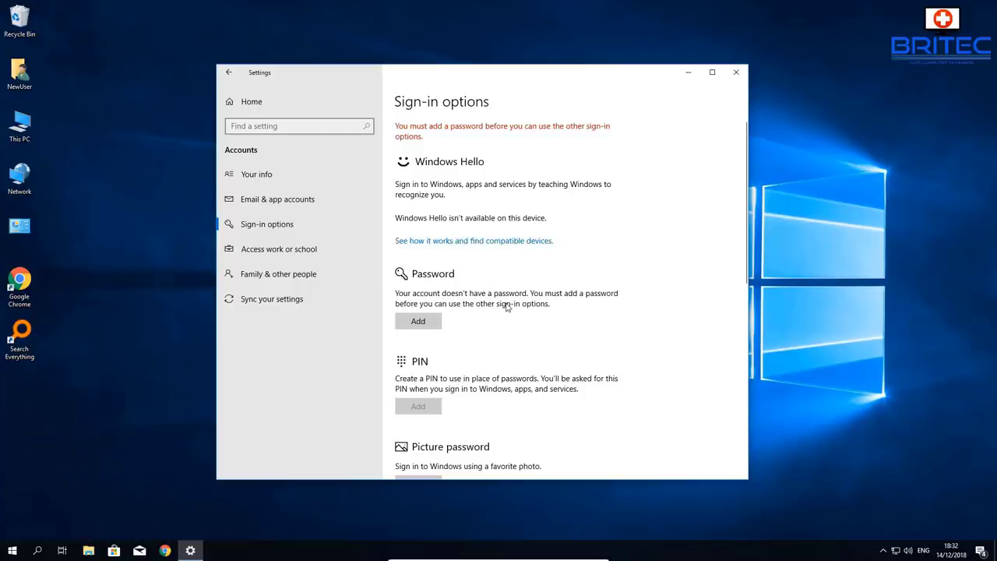
scroll(507, 307, "down", 2)
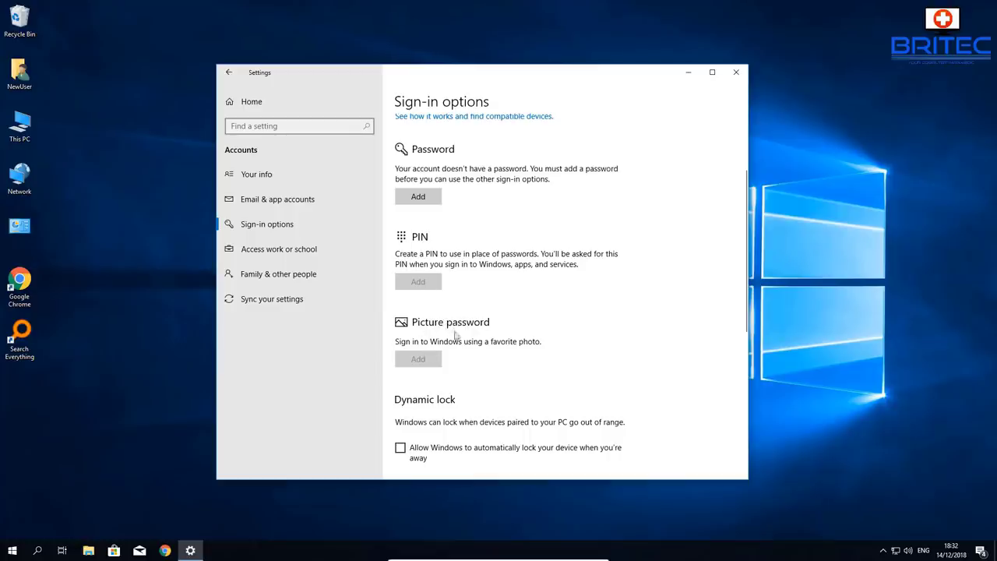
scroll(475, 321, "down", 4)
scroll(475, 316, "down", 2)
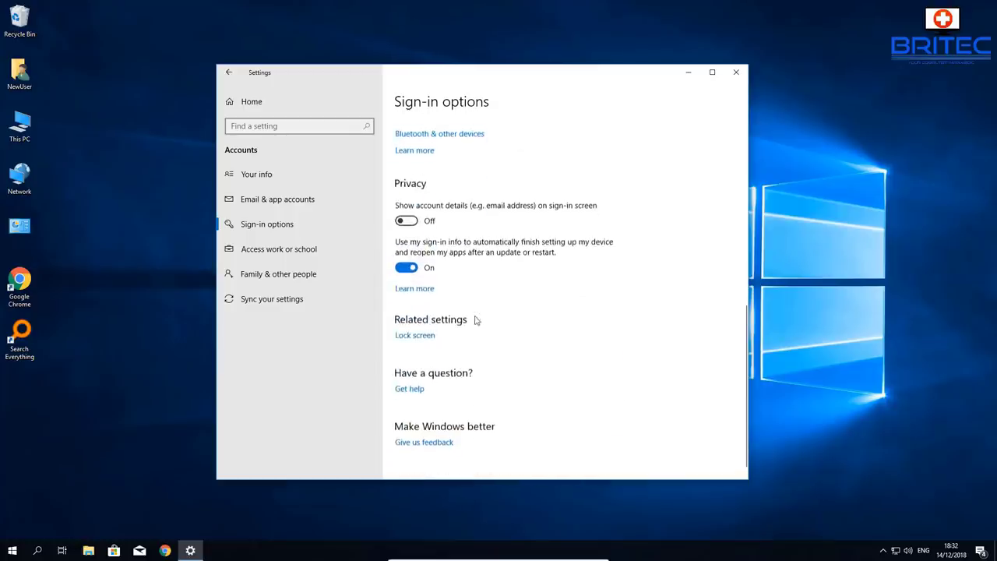
scroll(569, 305, "up", 2)
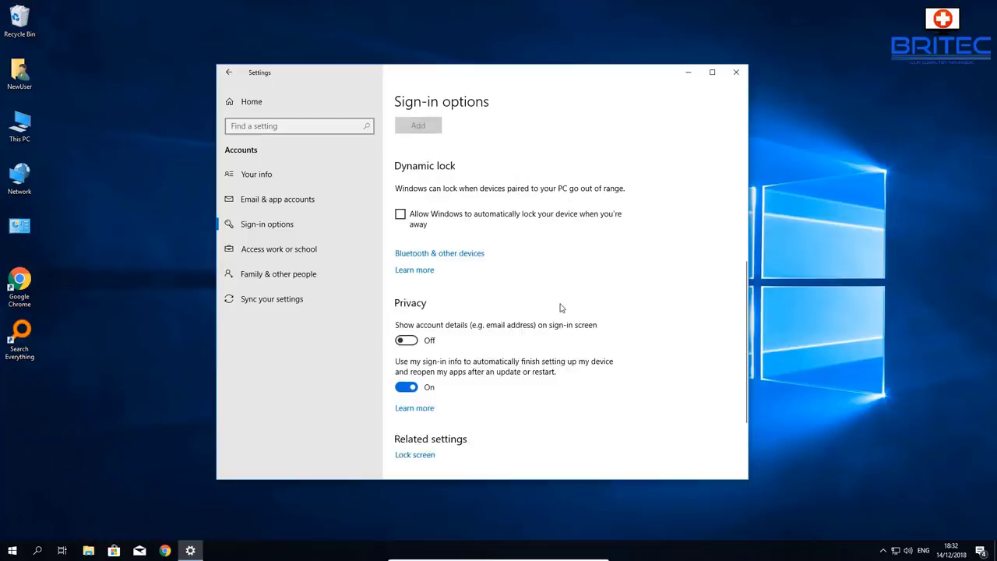
- Go back over the sign-in options from the privacy section up to the password and Windows Hello sections
scroll(557, 307, "up", 3)
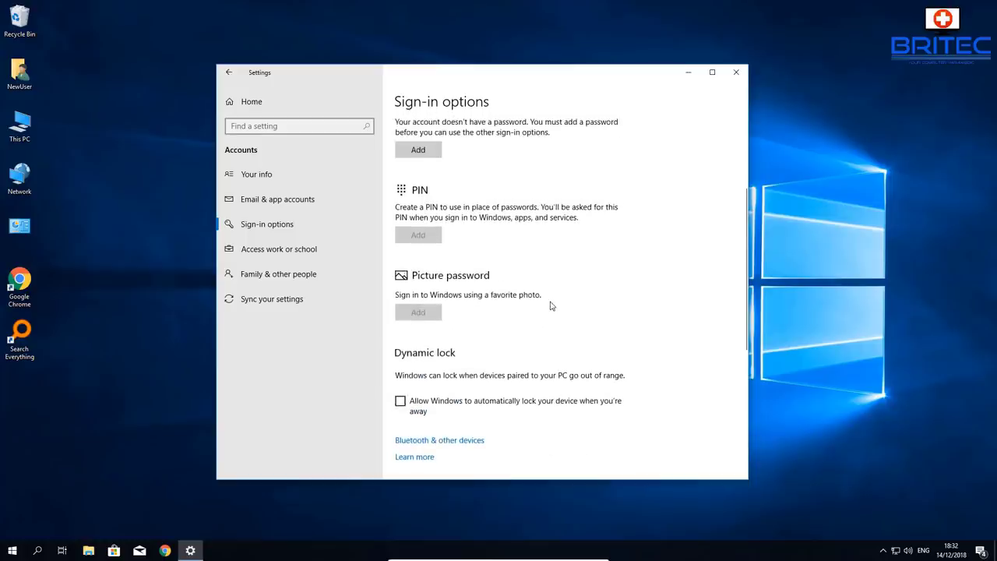
scroll(549, 306, "up", 2)
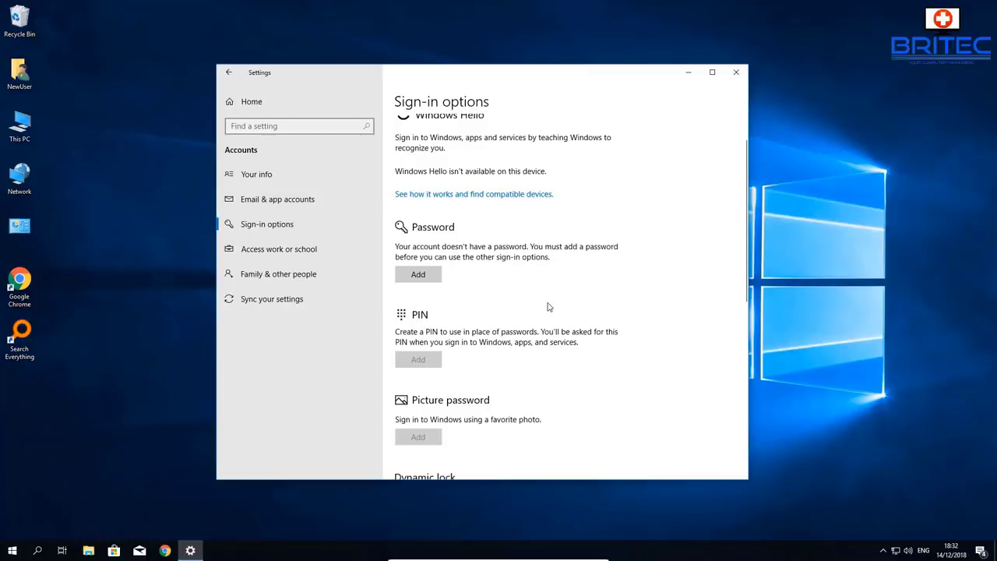
scroll(547, 307, "up", 1)
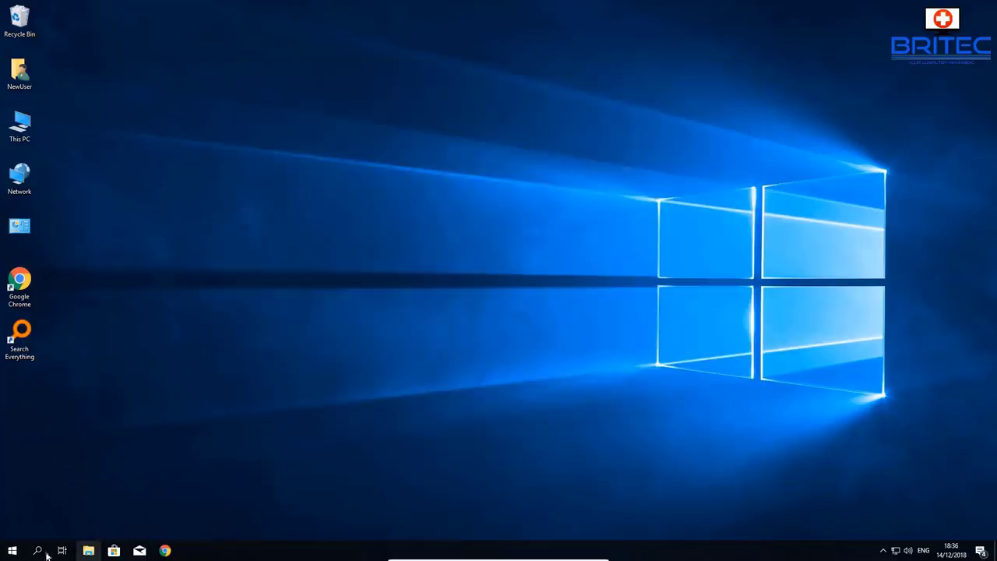
- Uninstall Candy Crush Friends Saga from its Start menu tile and confirm the removal
left_click(12, 551)
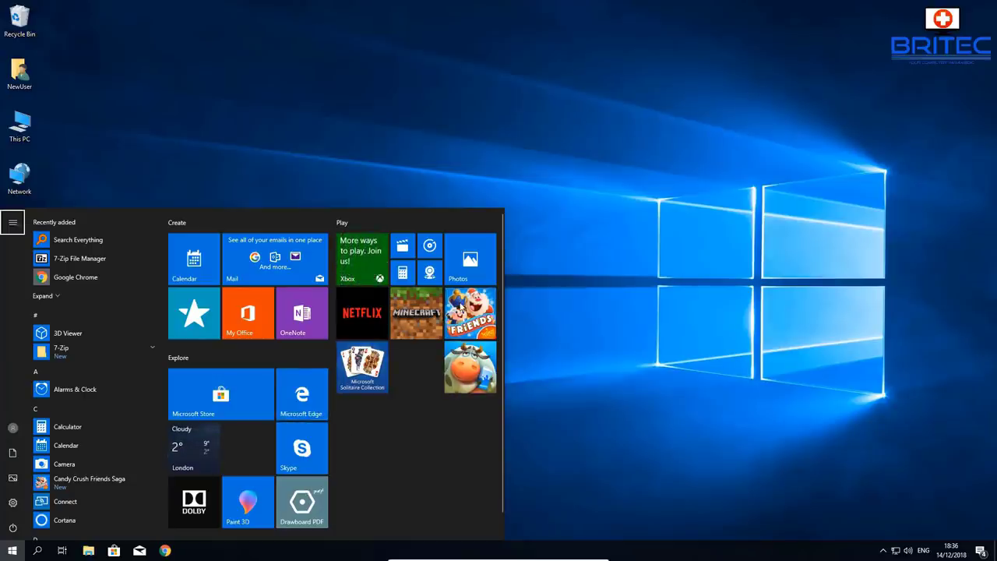
right_click(460, 308)
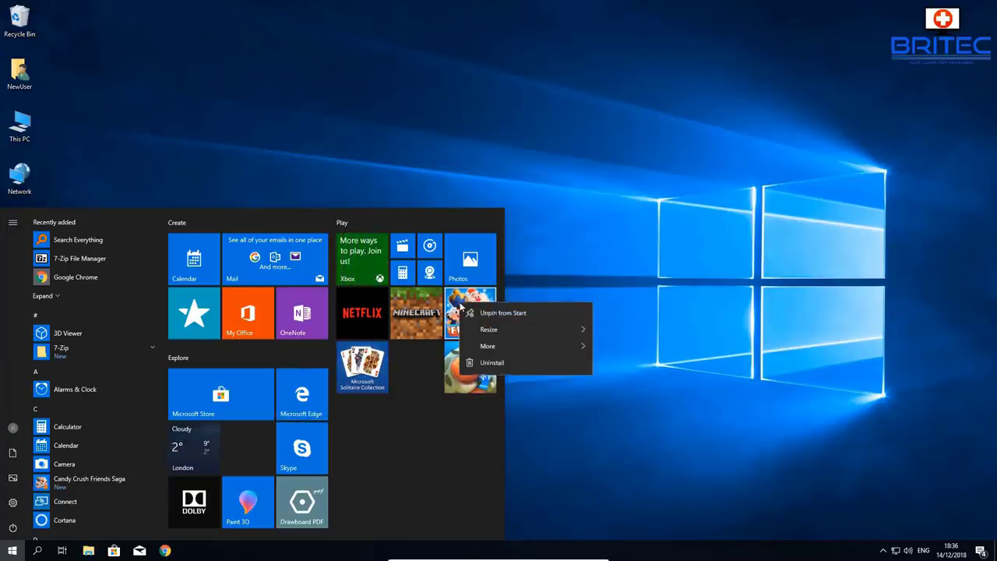
left_click(488, 368)
left_click(508, 268)
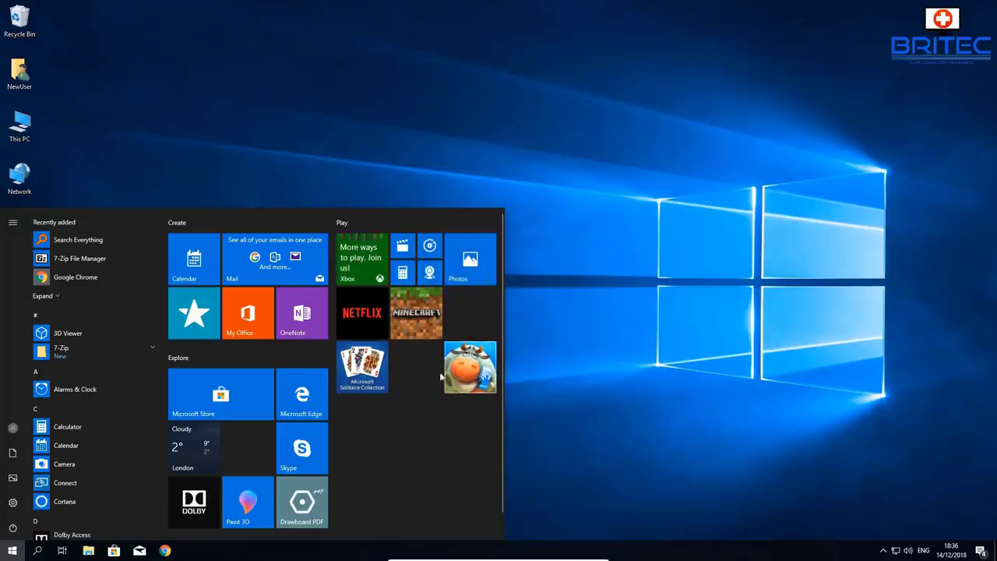
- Unpin the cow game, Minecraft, and OneNote tiles from the Start menu and close it
right_click(468, 366)
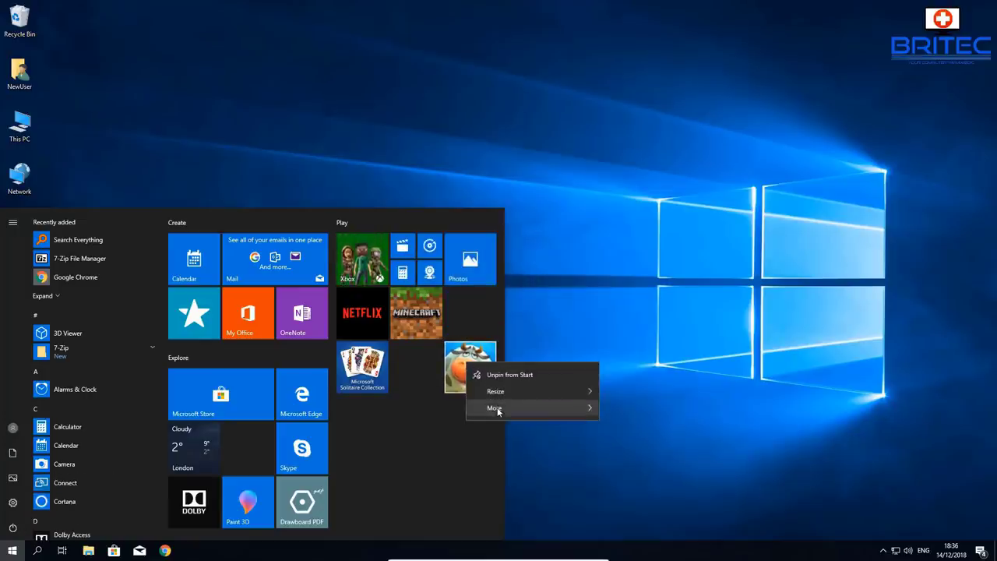
left_click(529, 374)
right_click(423, 321)
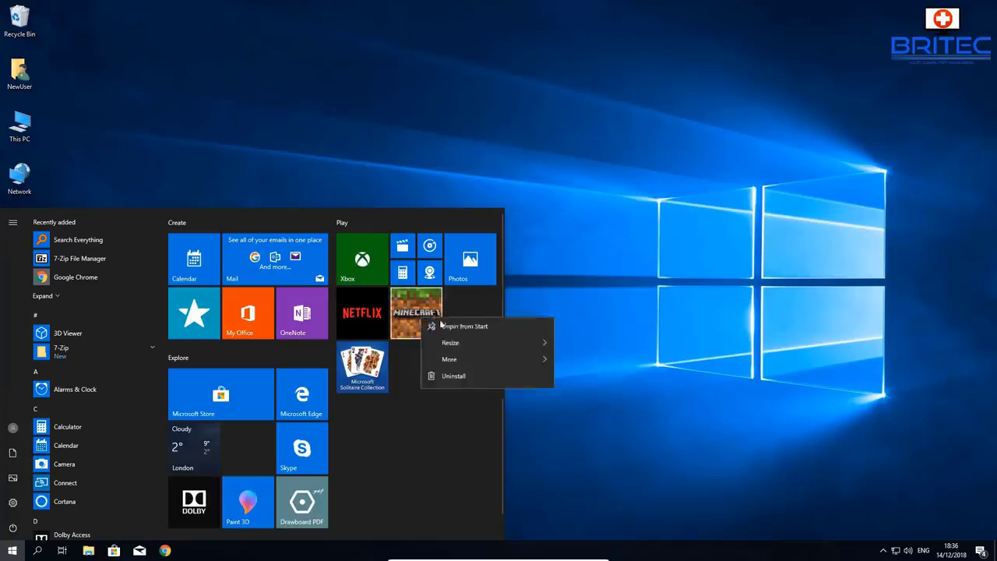
left_click(458, 327)
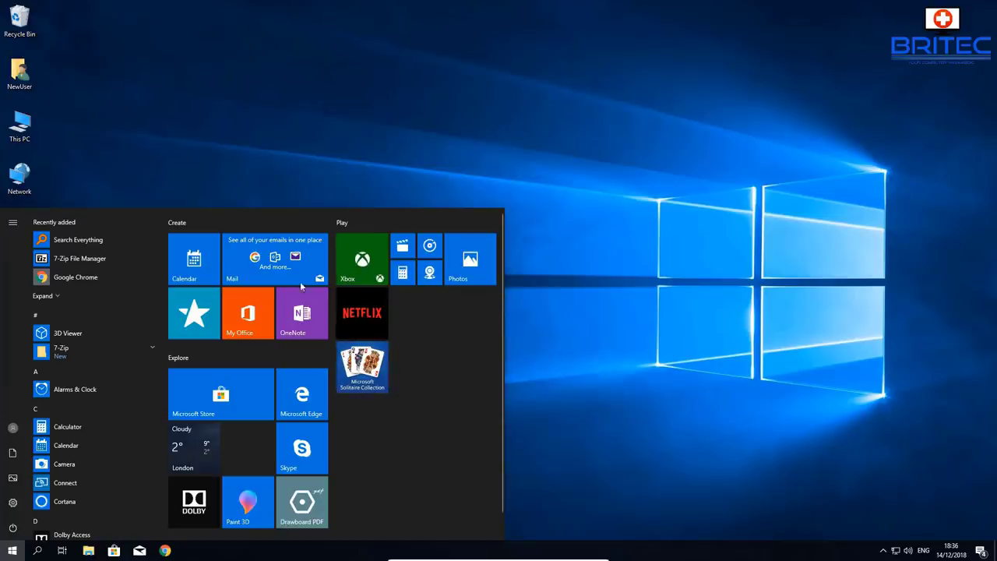
right_click(306, 310)
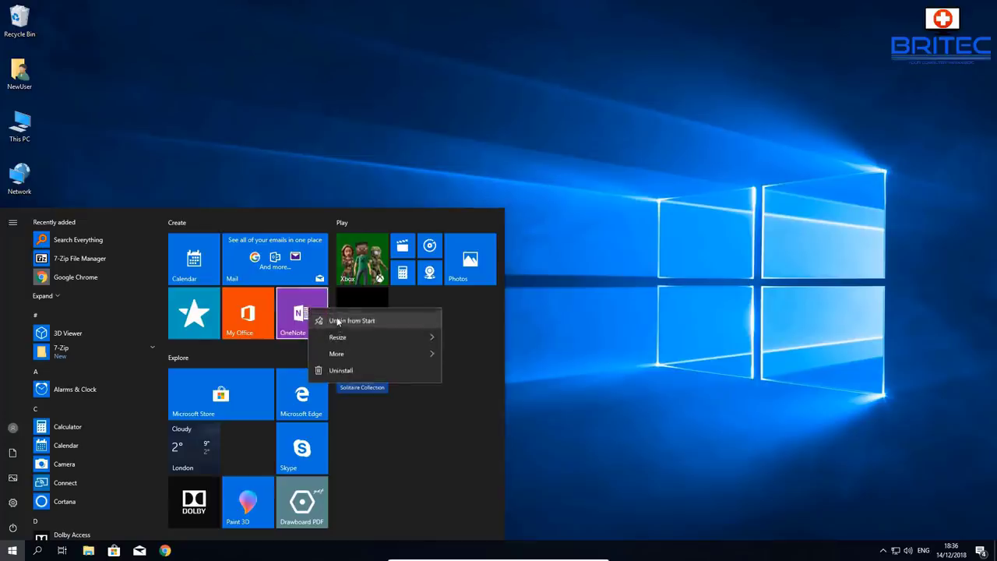
left_click(343, 317)
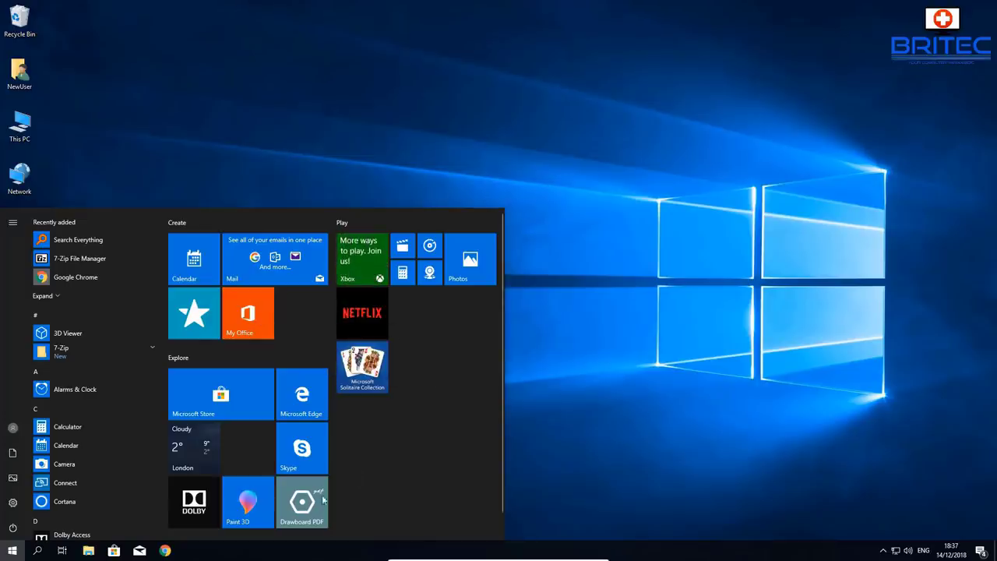
left_click(617, 441)
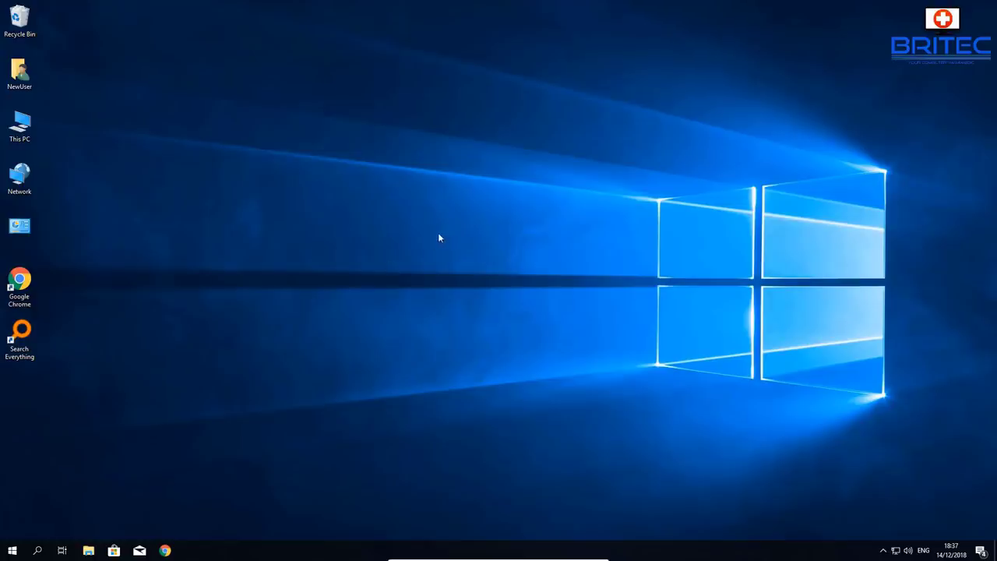
- Empty the Recycle Bin on the desktop and confirm permanent deletion of its contents
right_click(23, 11)
left_click(74, 29)
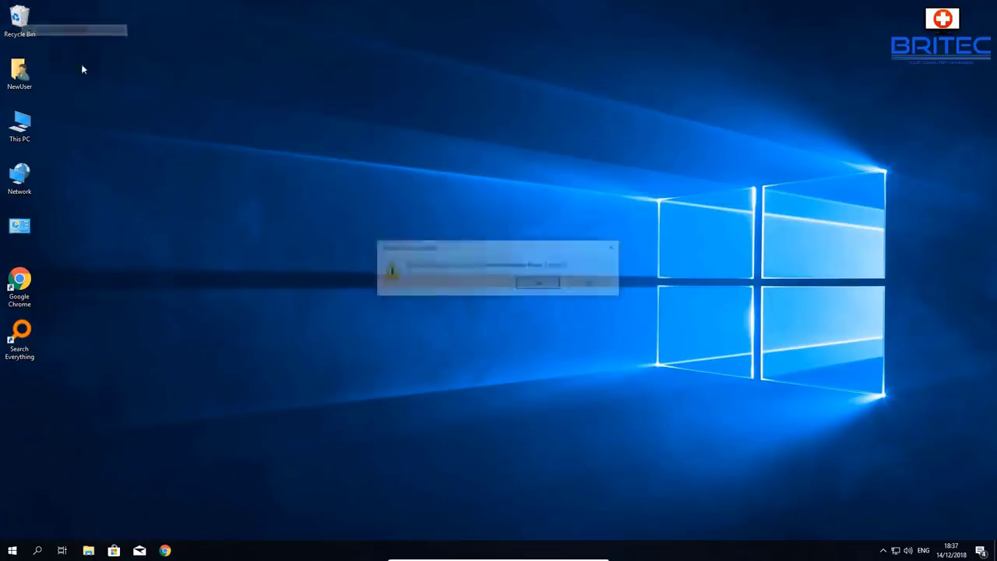
left_click(541, 285)
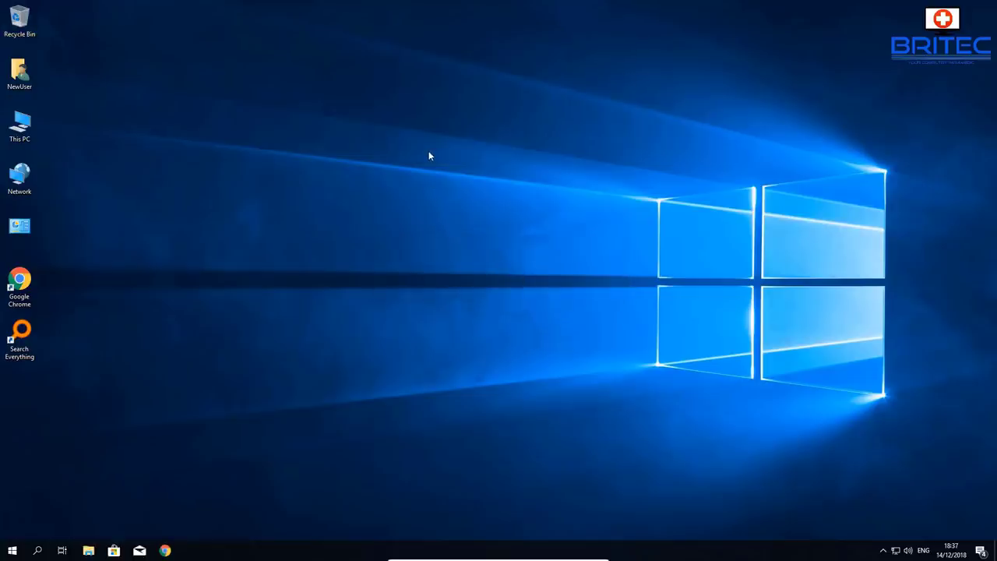
- Switch to Chrome, review the Bitdefender, ZoneAlarm, Acronis True Image, and Macrium Reflect pages, and minimize the browser
left_click(165, 551)
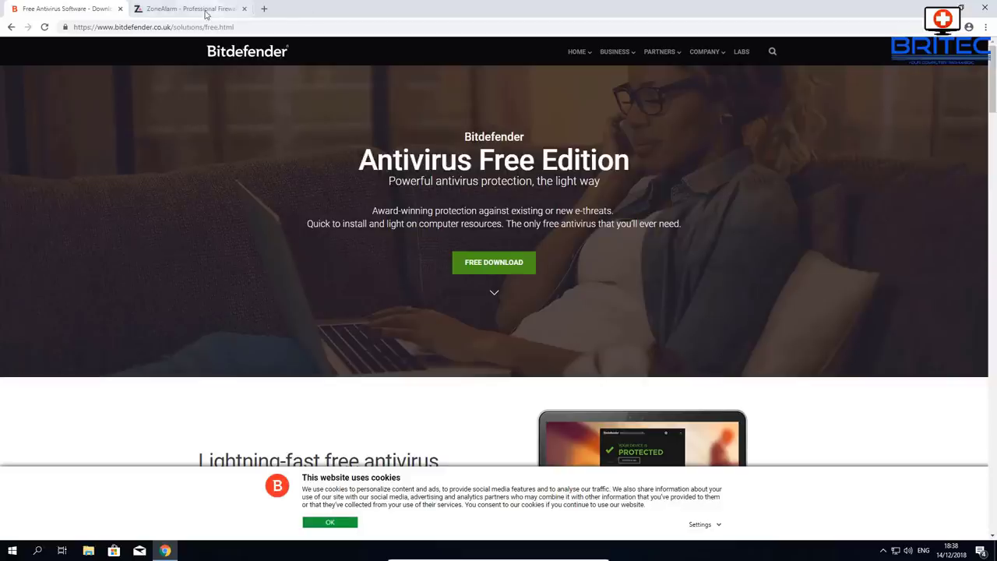
left_click(234, 11)
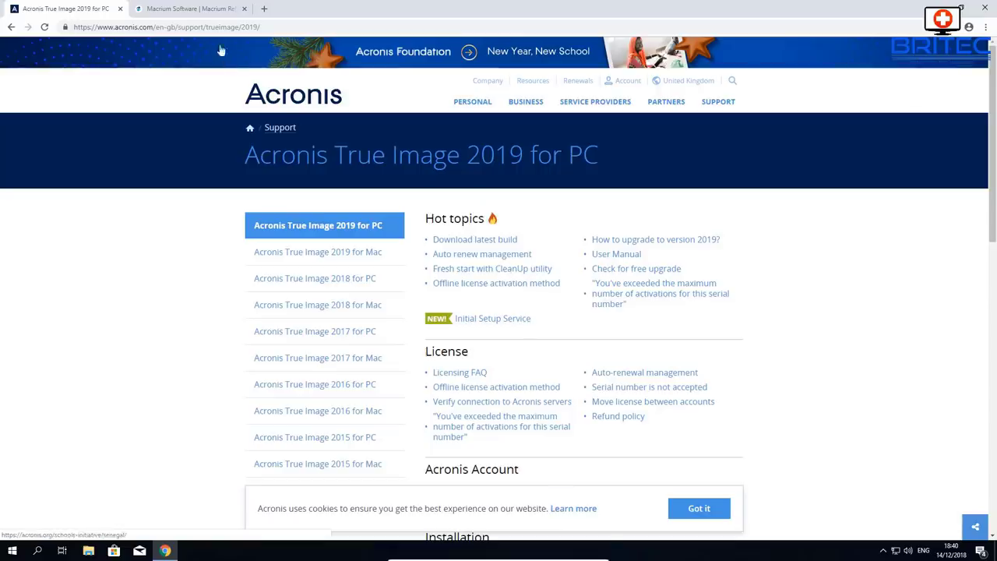
left_click(198, 14)
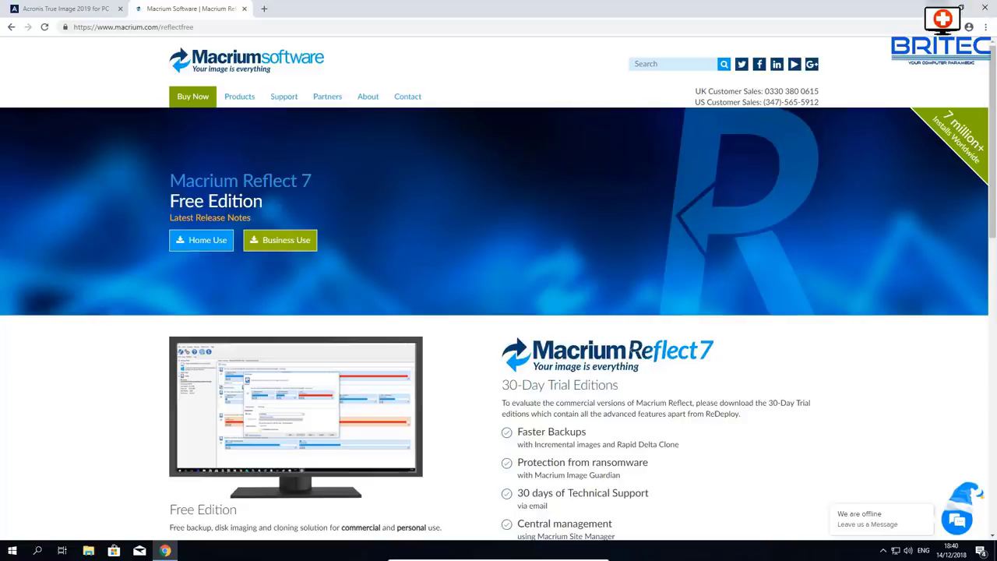
left_click(960, 8)
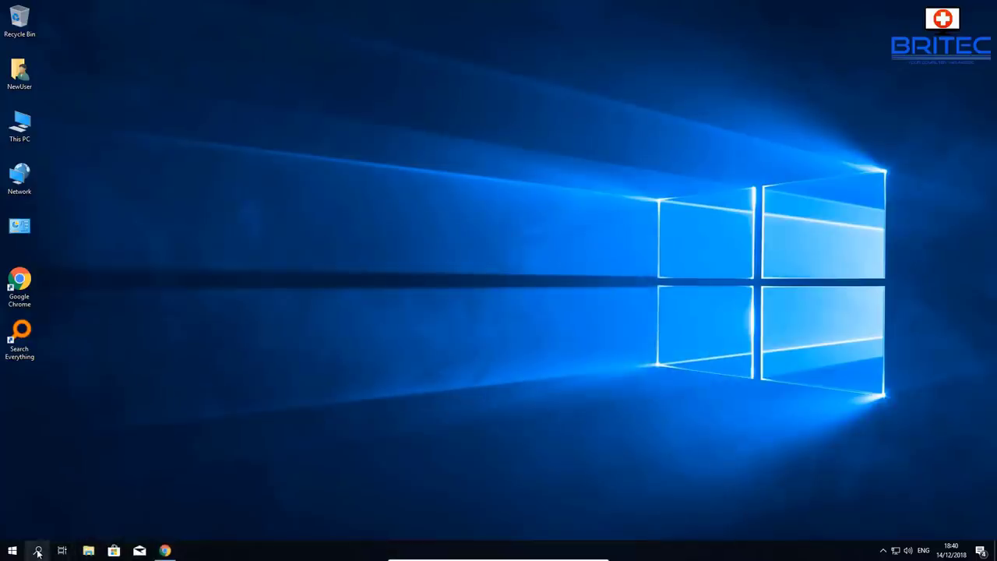
- Search Windows for "back up" and open Backup settings
left_click(37, 551)
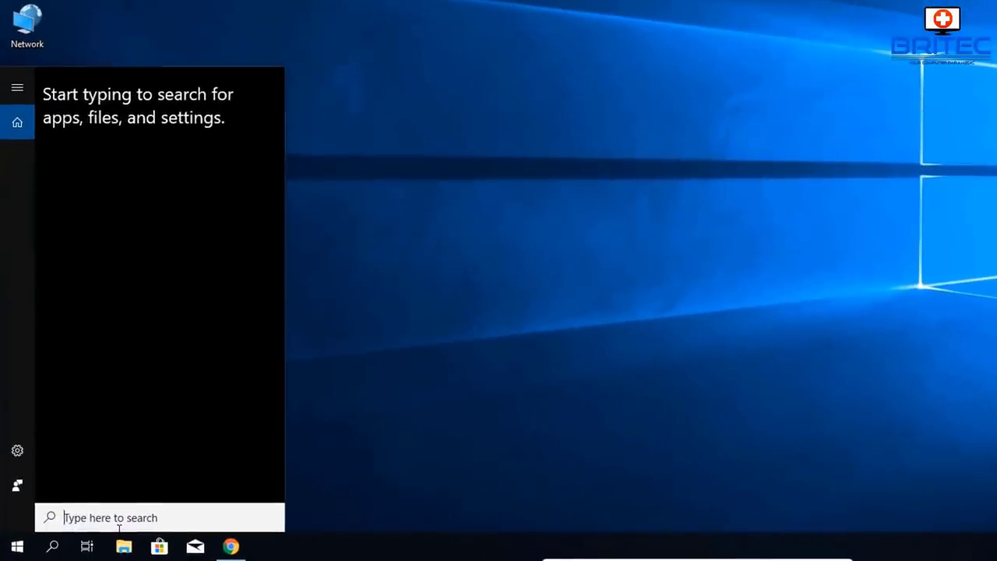
type("backup")
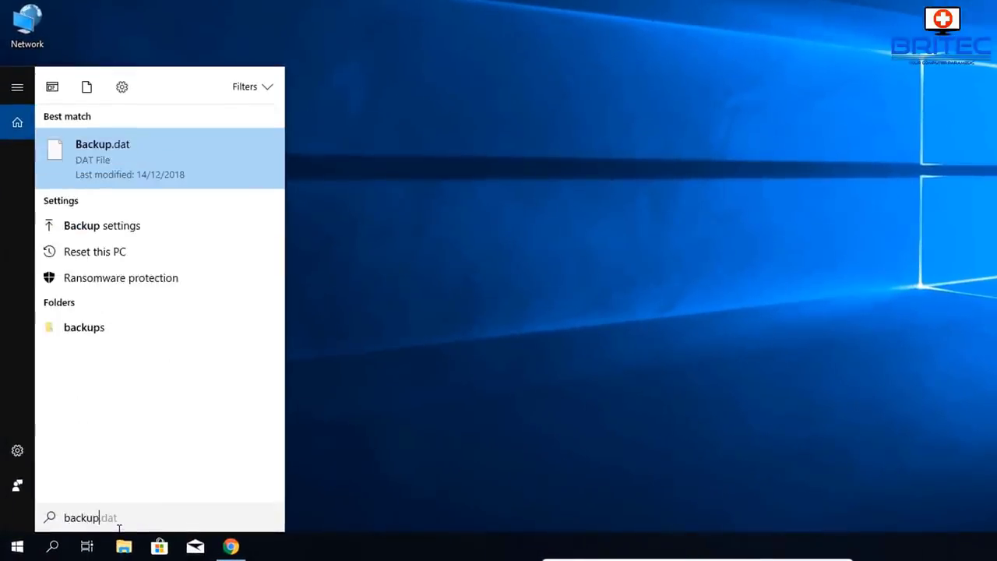
key("BackSpace")
key("BackSpace")
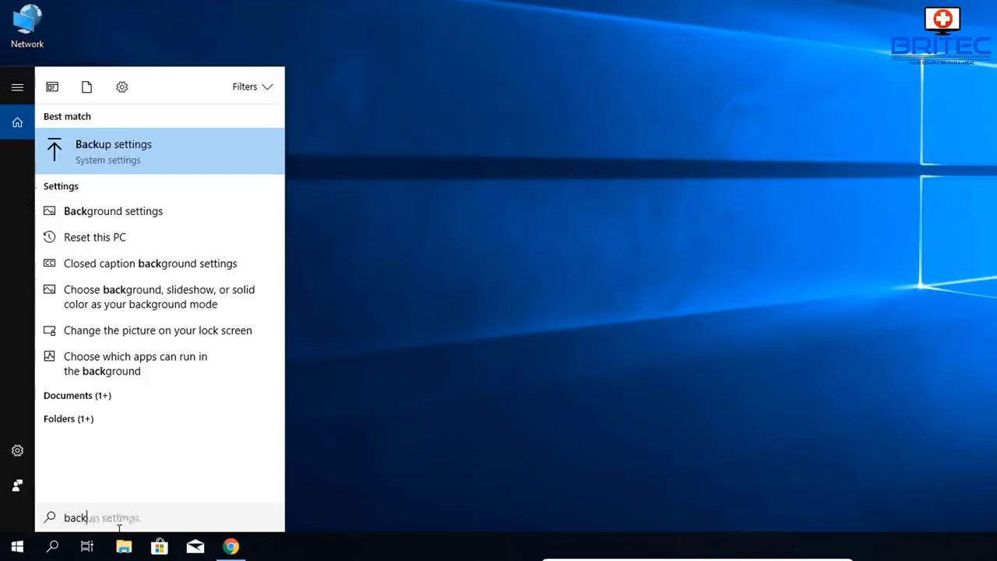
type("up")
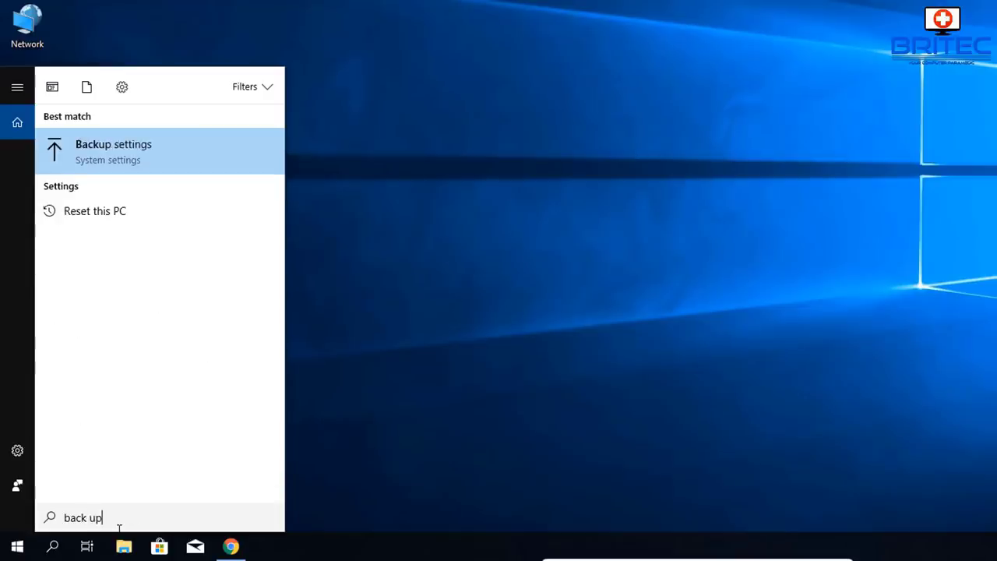
left_click(112, 152)
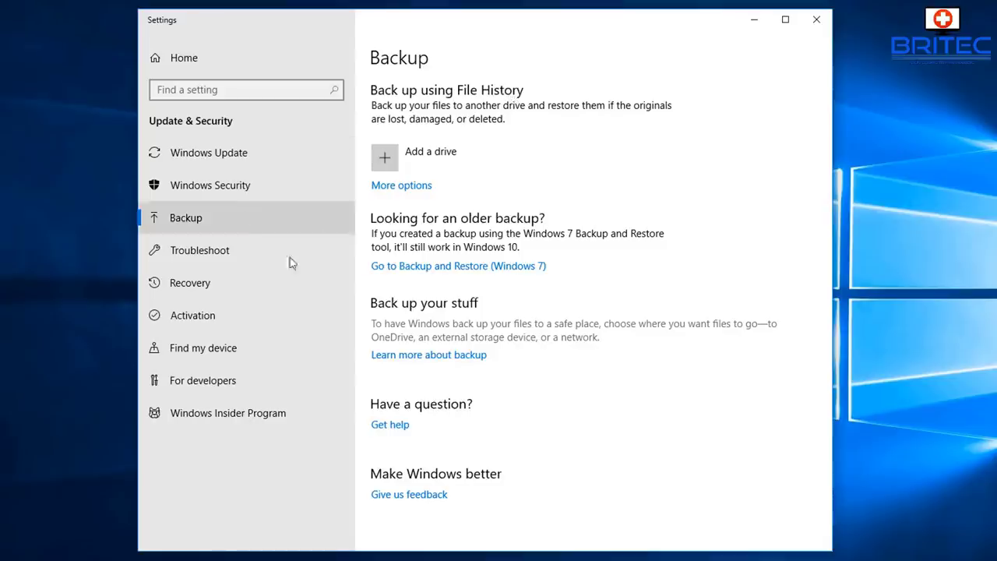
- Open Backup and Restore (Windows 7), review its system image and backup options, and close both it and Settings
left_click(493, 270)
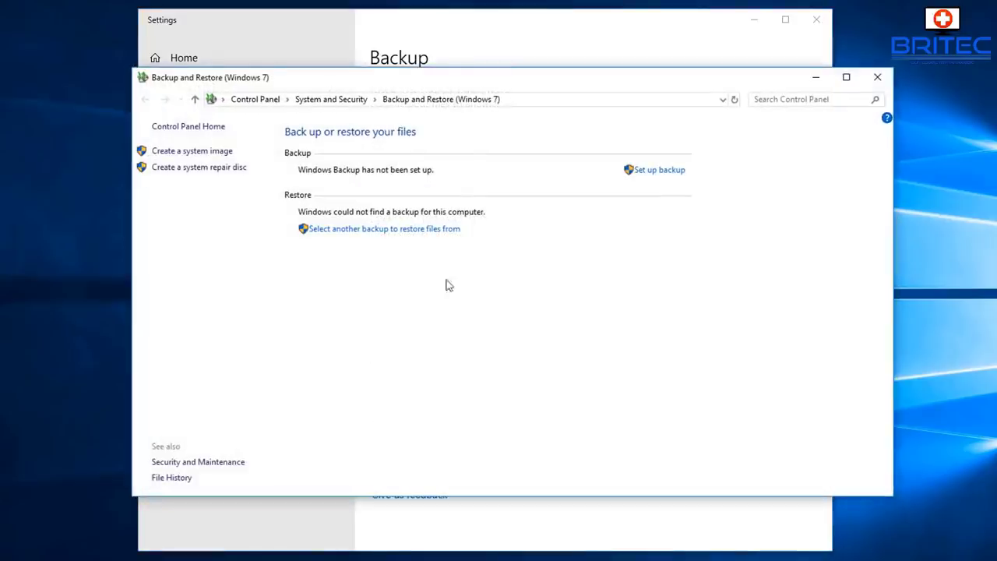
left_click_drag(514, 87, 484, 97)
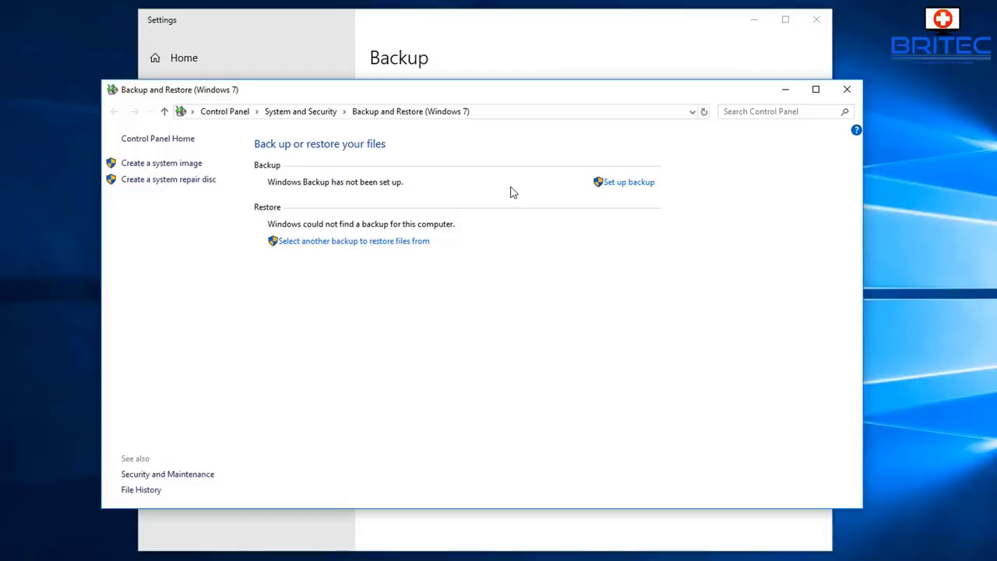
left_click(851, 92)
left_click(816, 25)
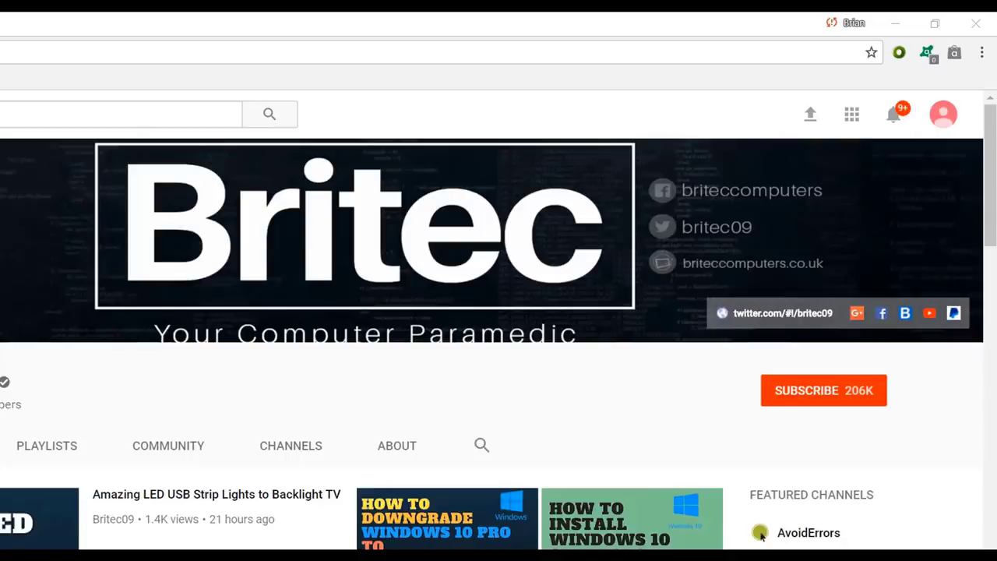
- Subscribe to the Britec channel on YouTube
left_click(837, 402)
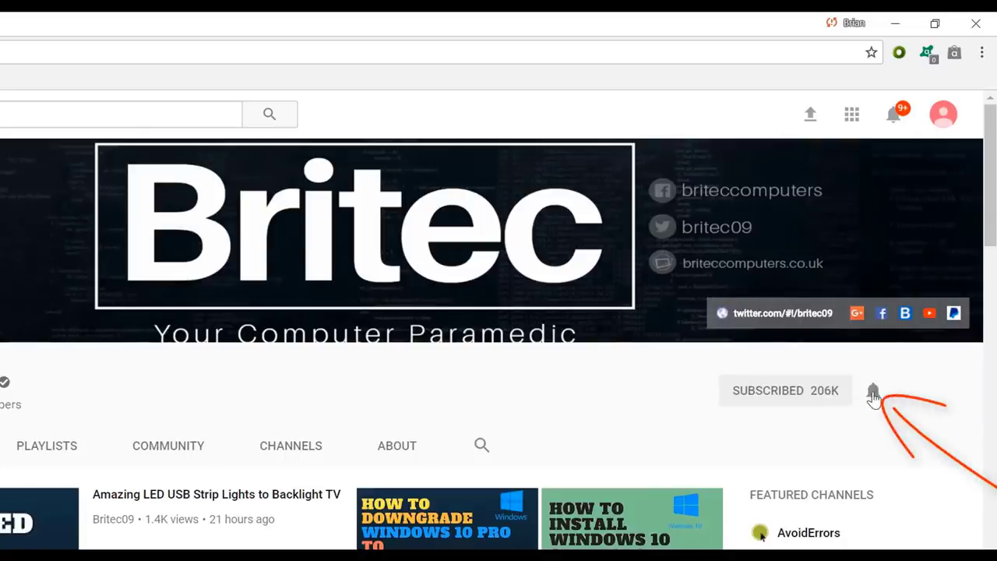